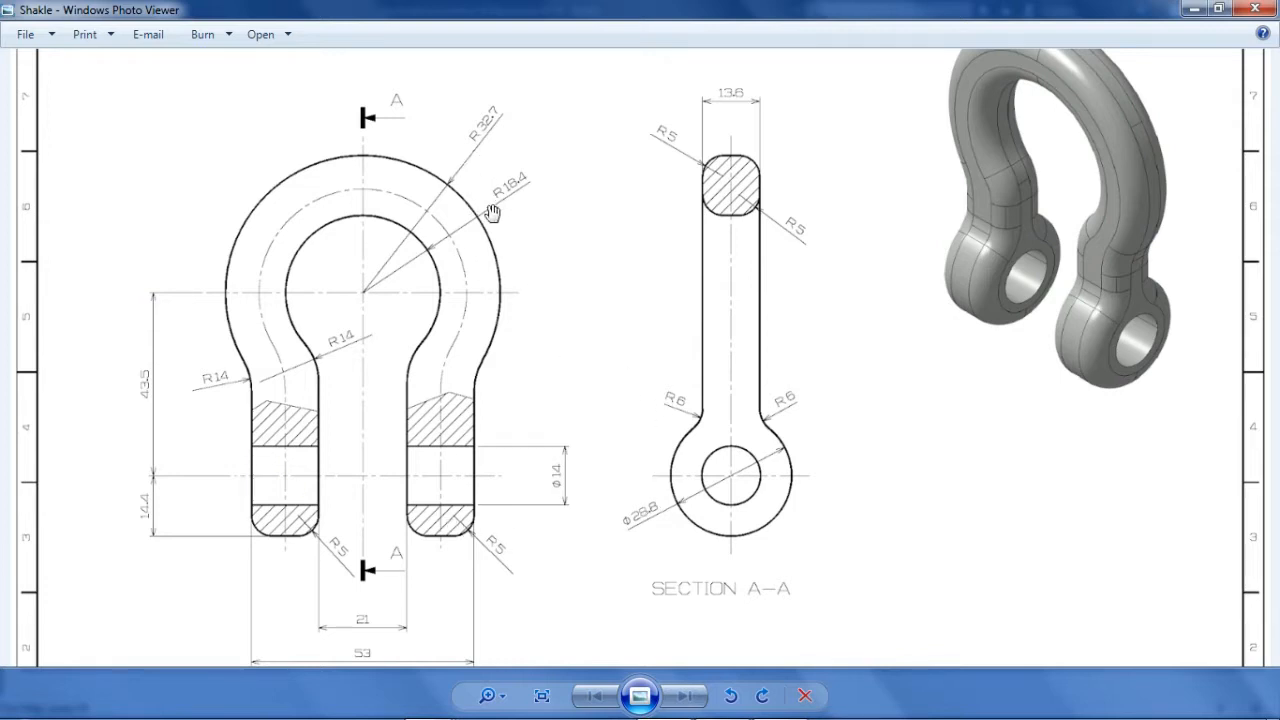
Switch to Autodesk Inventor and create a new part from the English Standard (in).ipt template.
left_click(750, 702)
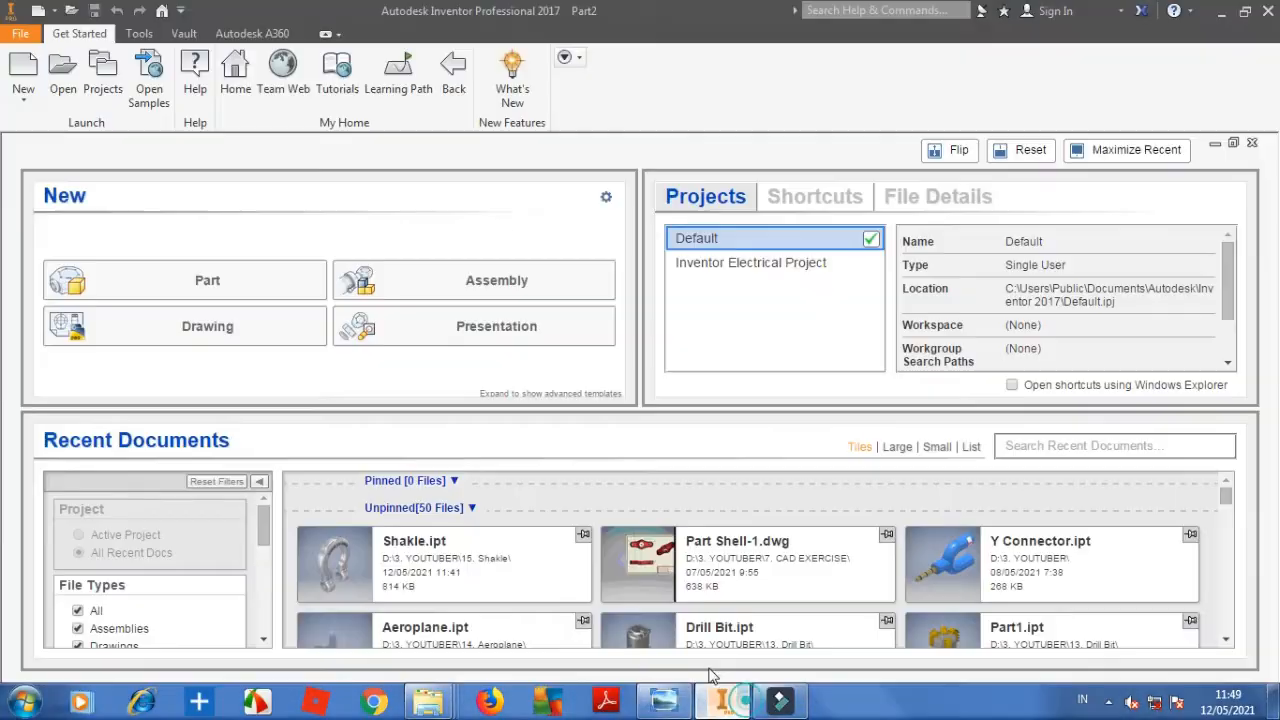
left_click(23, 70)
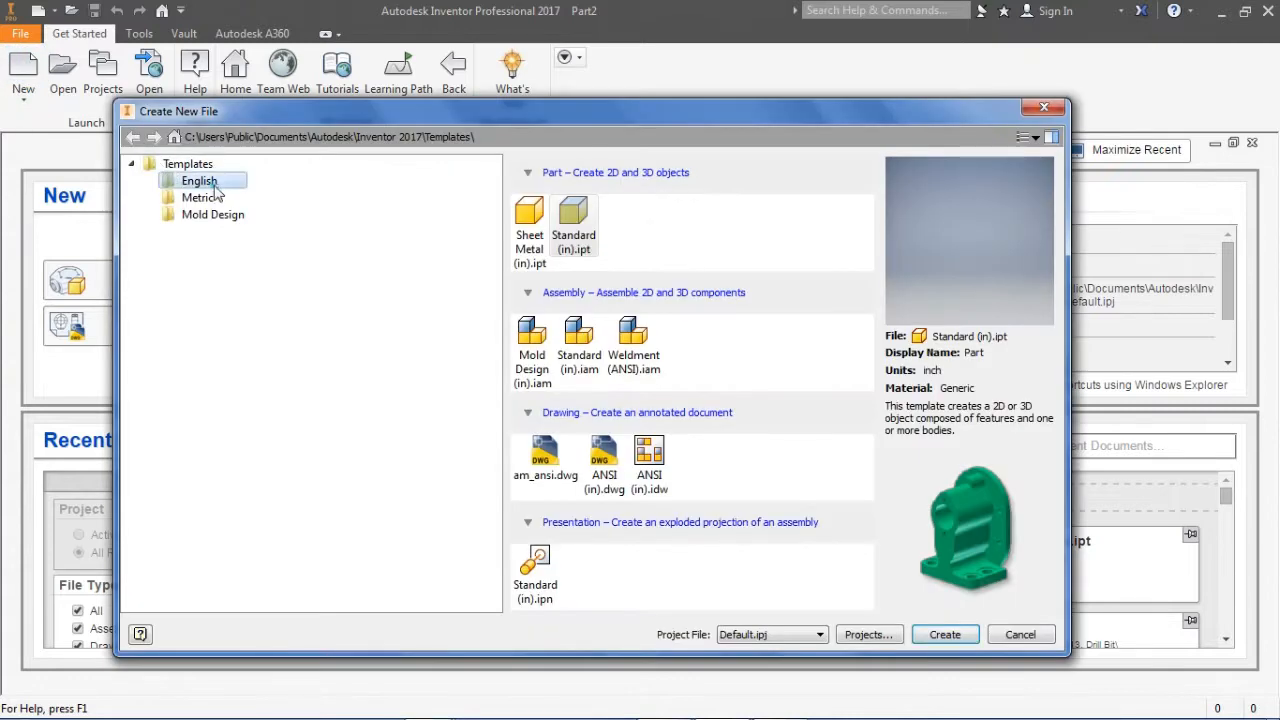
left_click(574, 222)
left_click(966, 634)
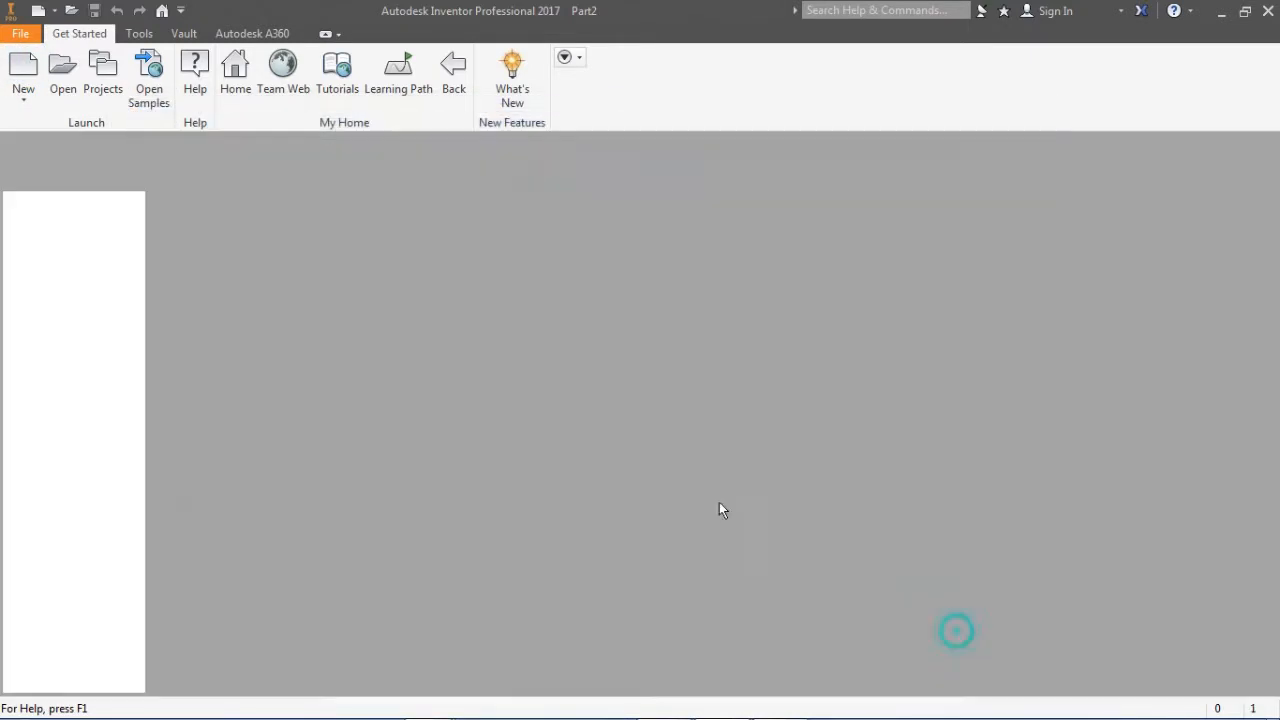
Start a 2D sketch on the YZ plane and draw a circle of radius 32.7 in centred on the origin.
left_click(36, 80)
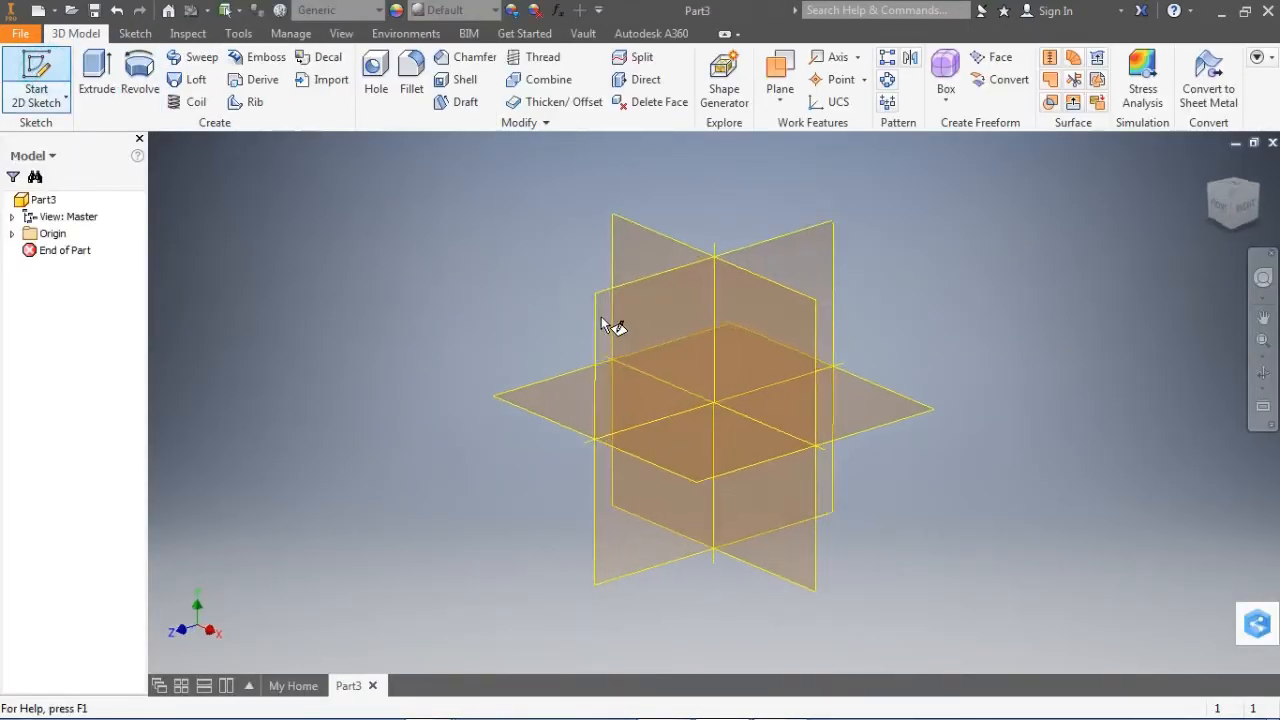
left_click(608, 316)
left_click(141, 75)
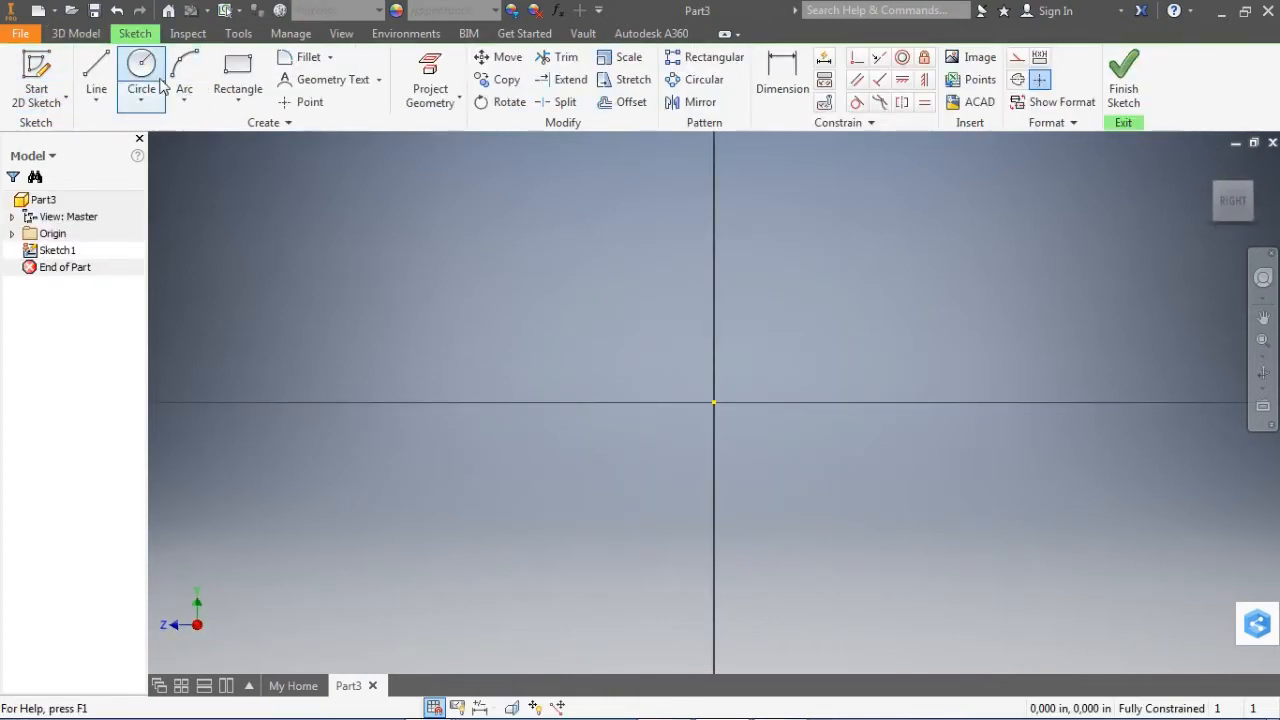
left_click(714, 402)
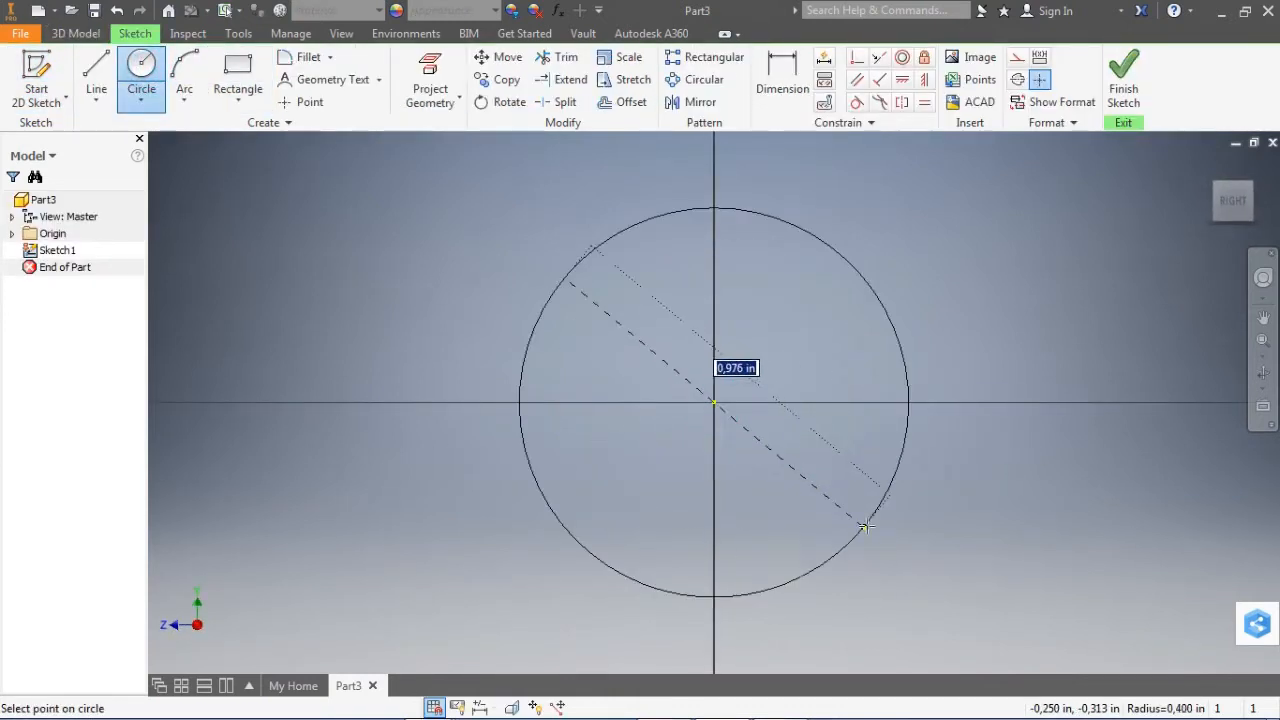
right_click(866, 538)
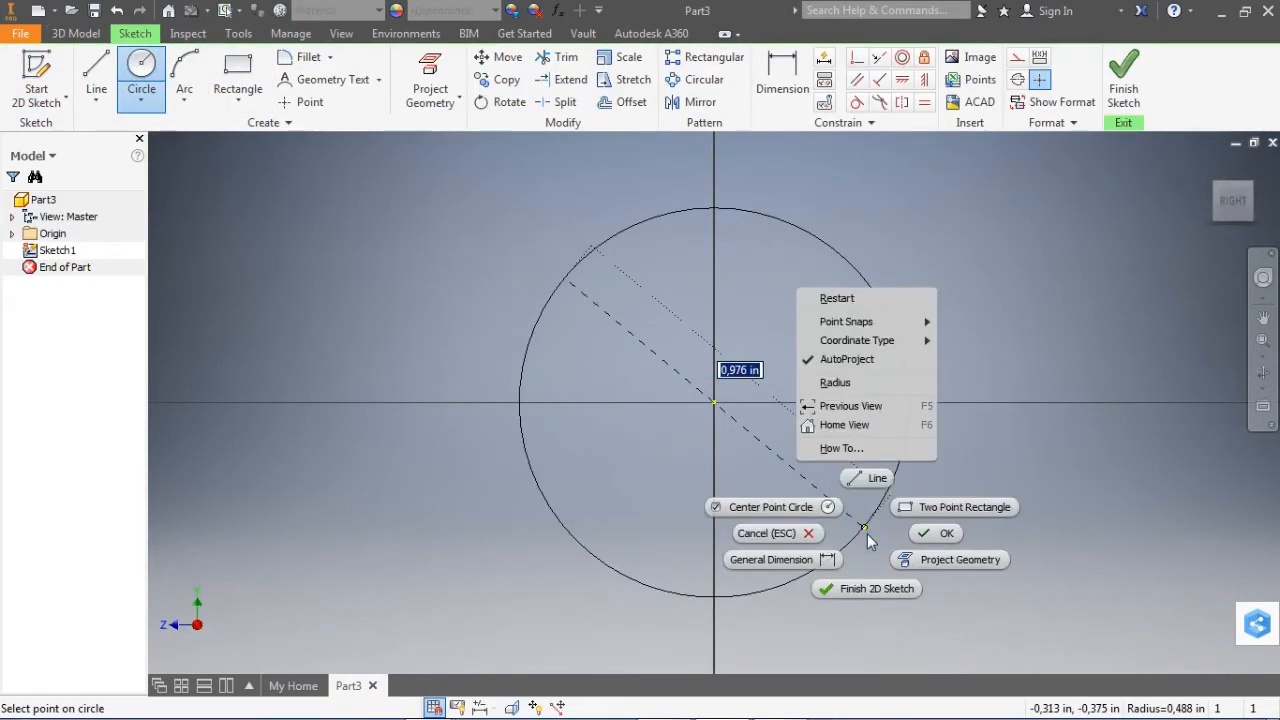
left_click(835, 382)
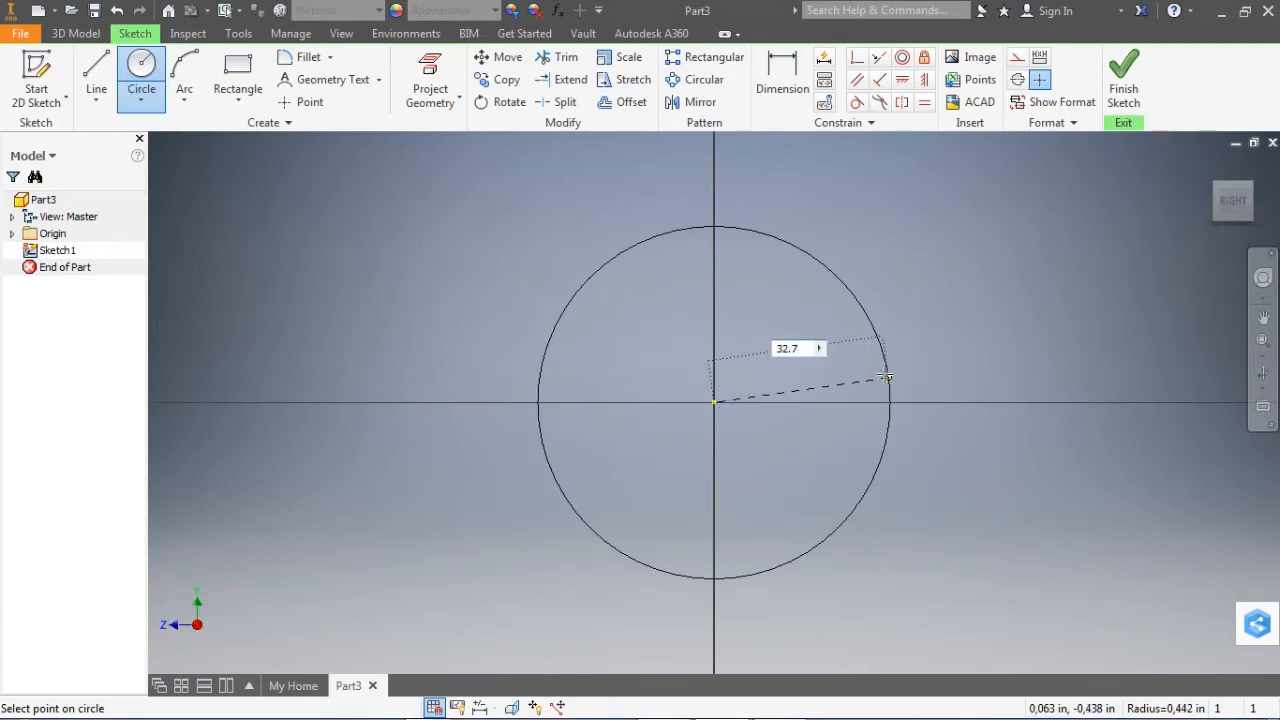
type("32.7")
key("Return")
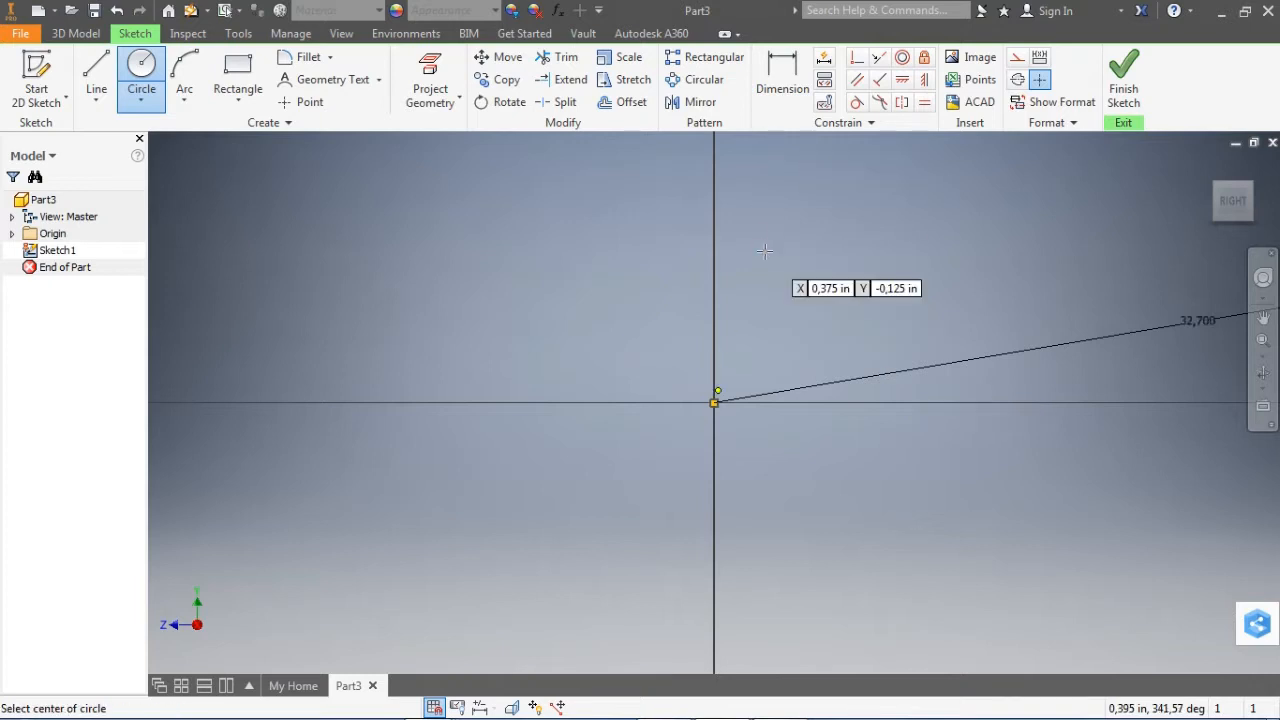
left_click(599, 379)
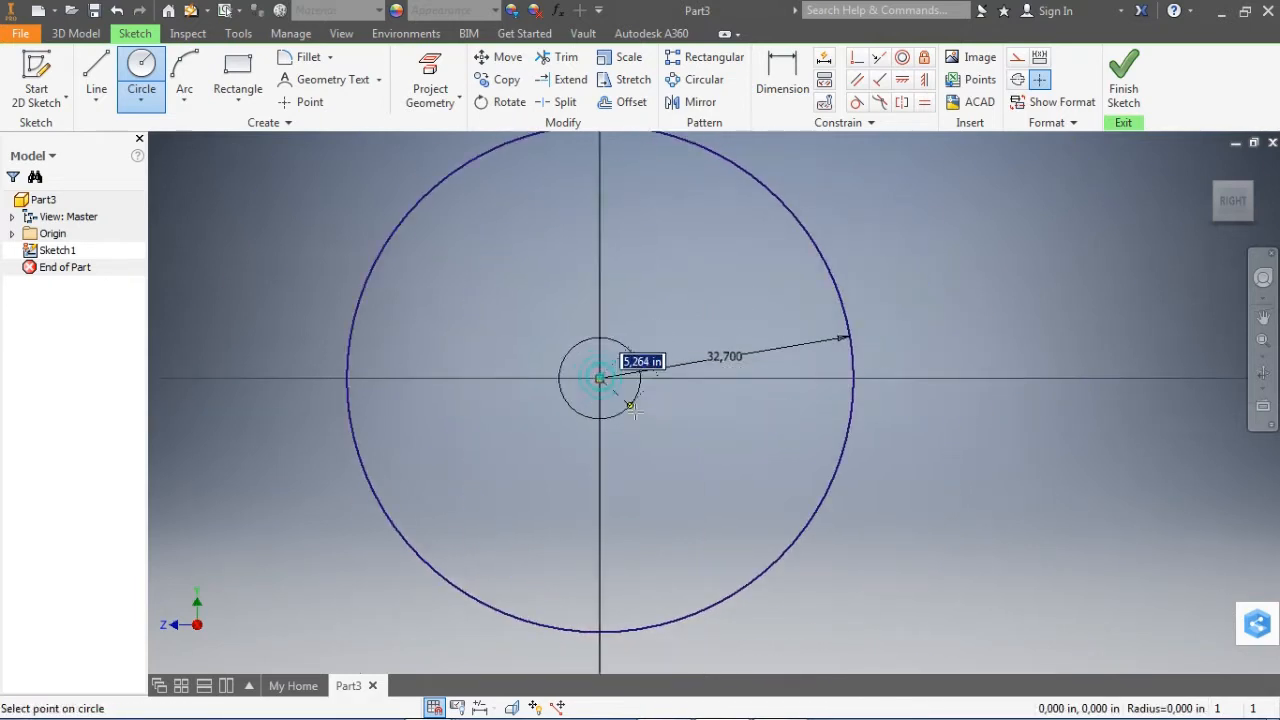
right_click(686, 479)
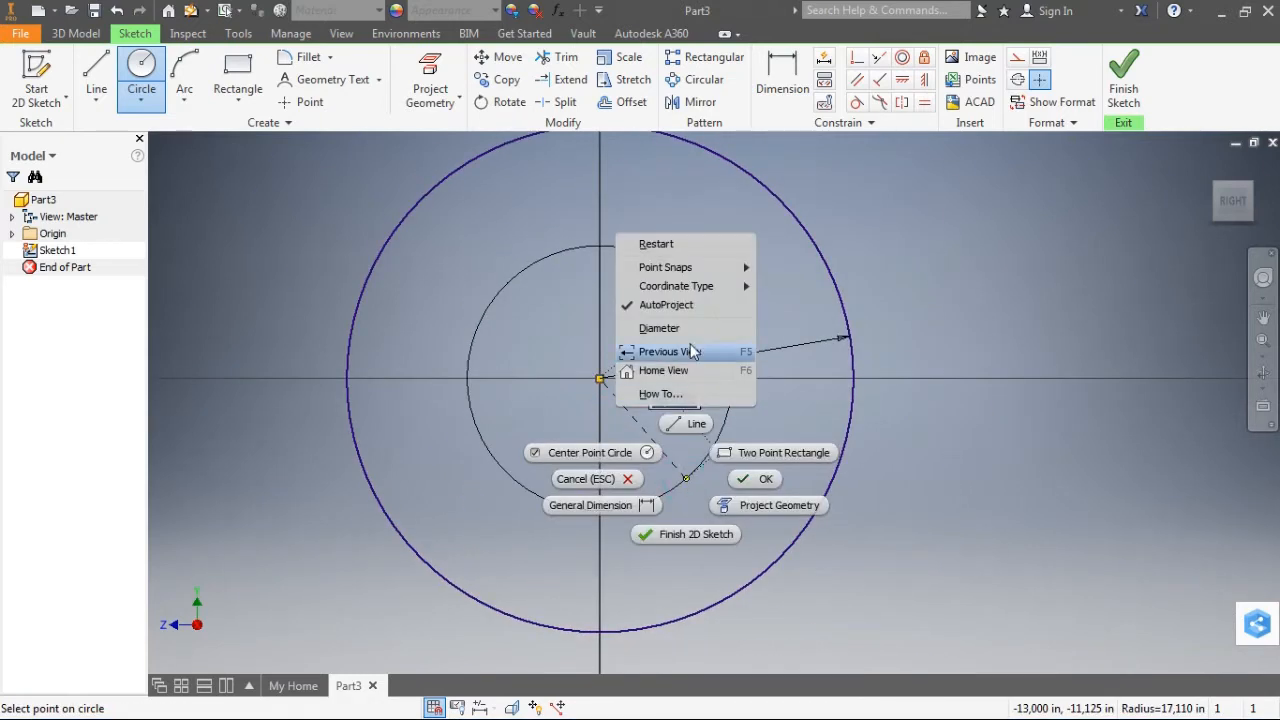
left_click(790, 402)
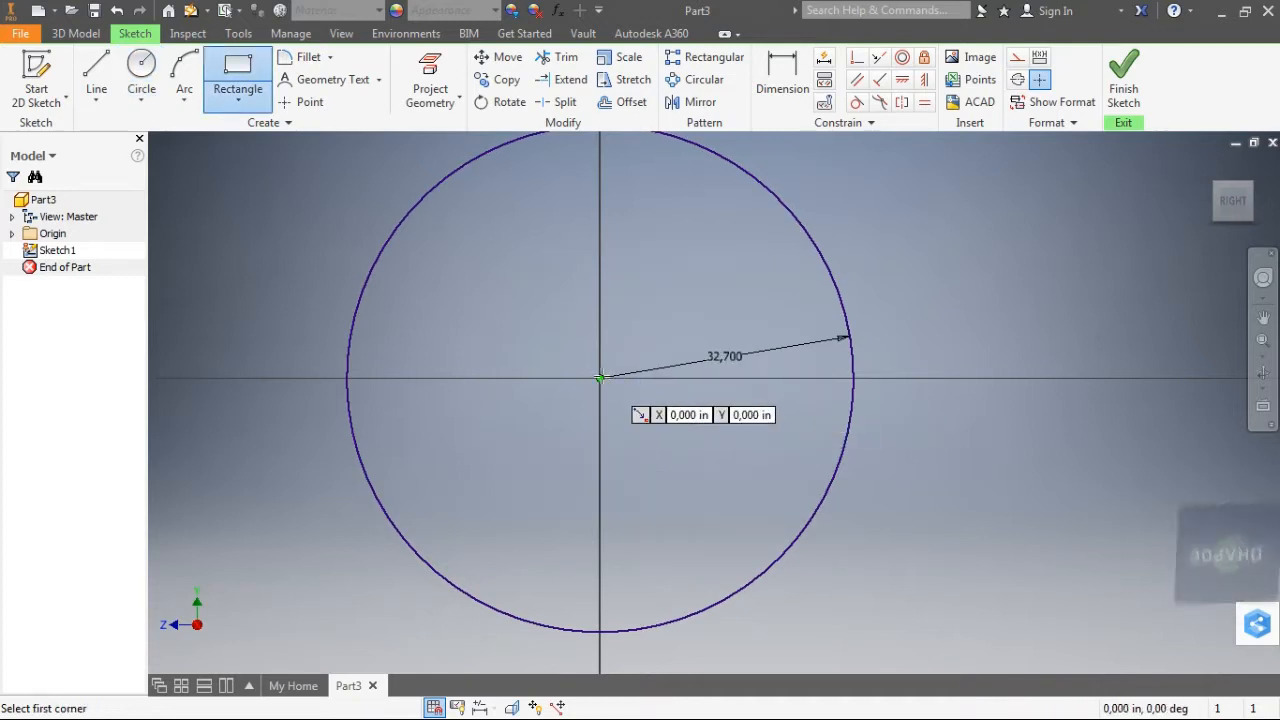
left_click(600, 378)
key("Escape")
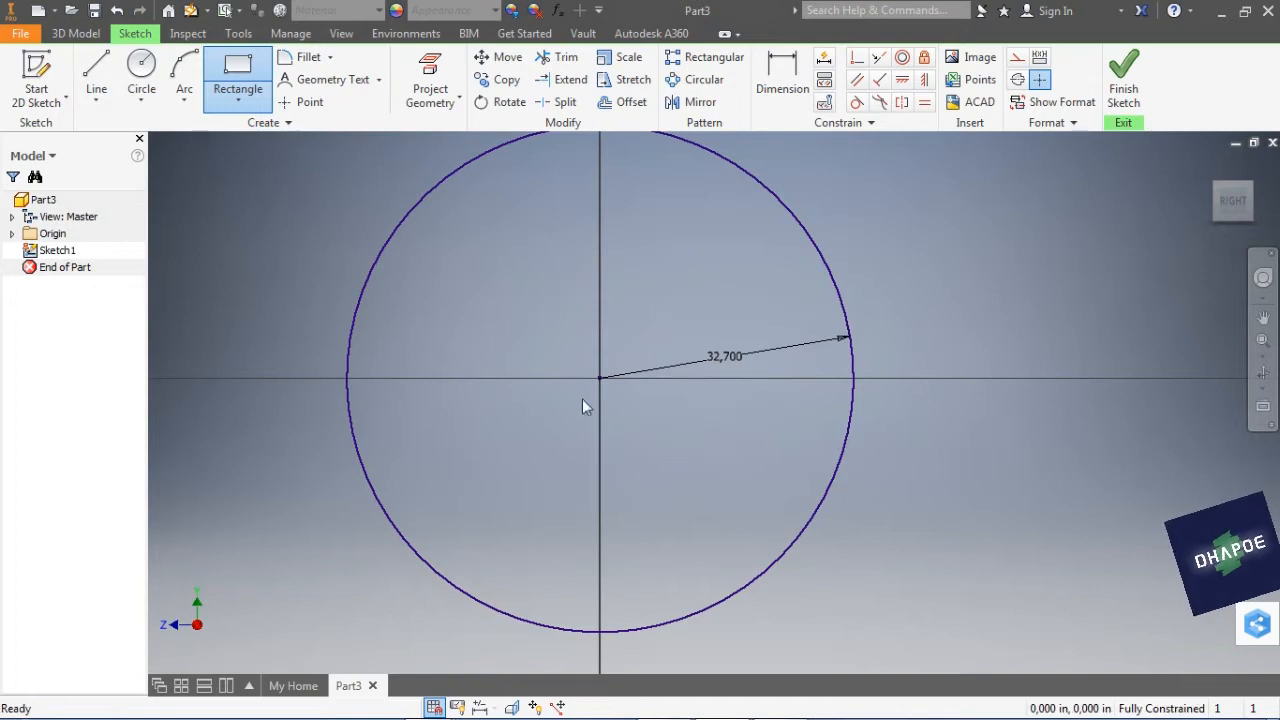
Draw a concentric inner circle of radius 18.4 in centred on the origin.
key("c")
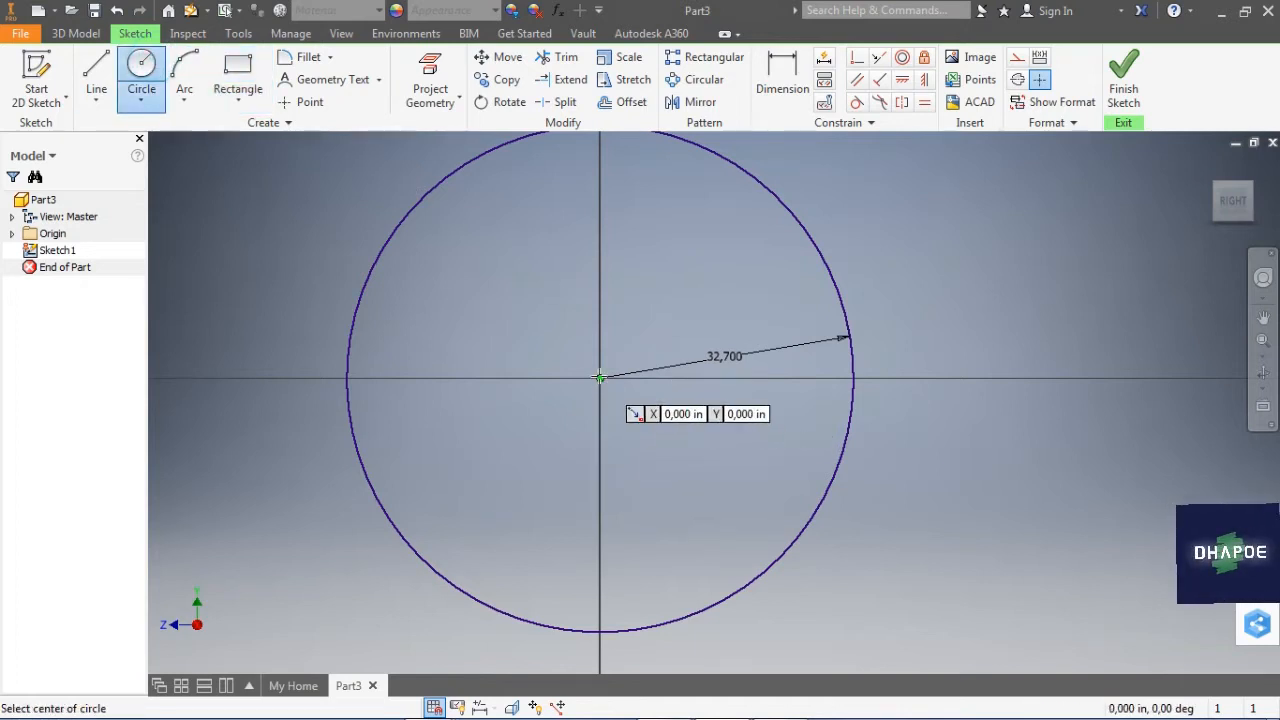
left_click(600, 378)
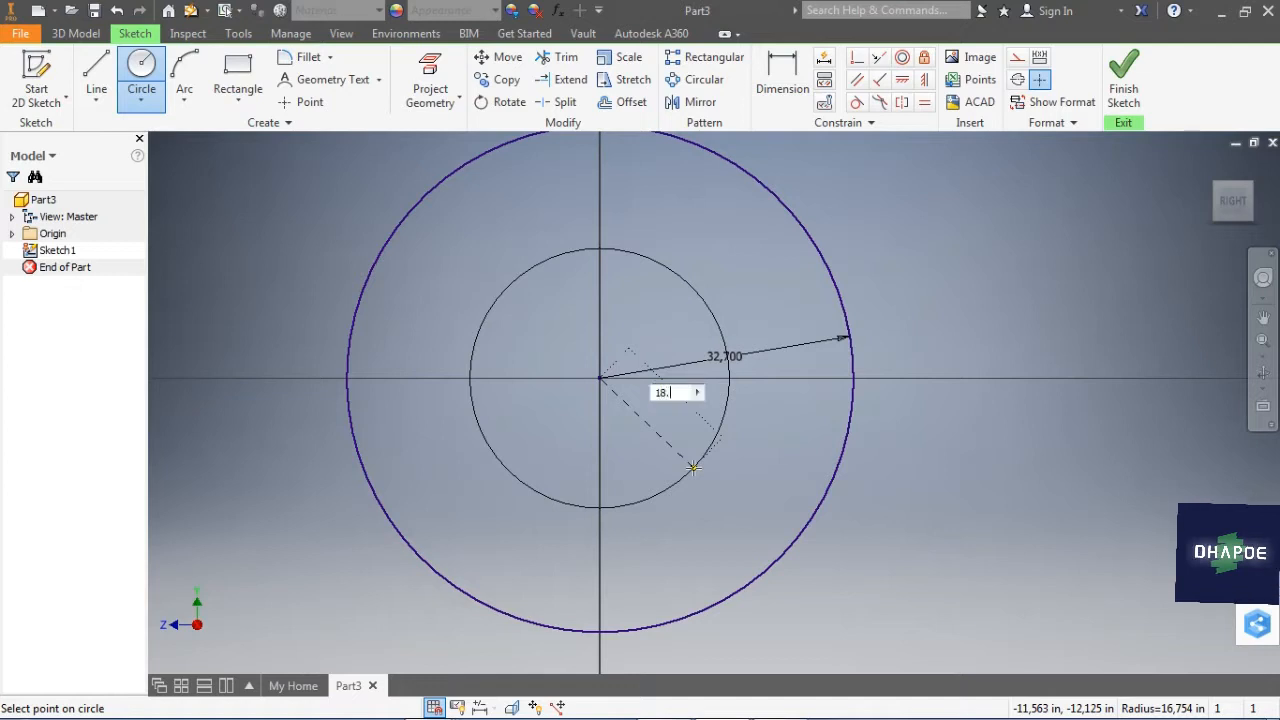
type("18.4")
key("Return")
scroll(734, 506, "down", 2)
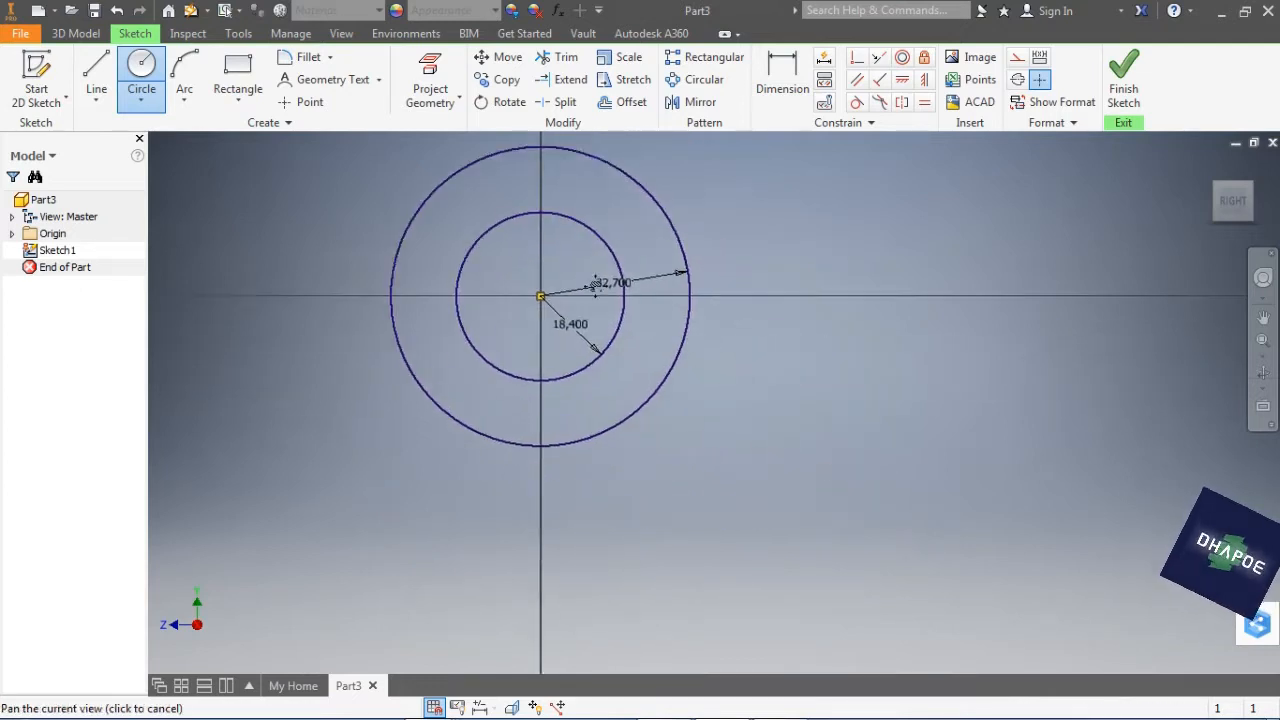
right_click(838, 270)
left_click(852, 265)
Project the origin's Y Axis and Z Axis into the sketch.
left_click(12, 233)
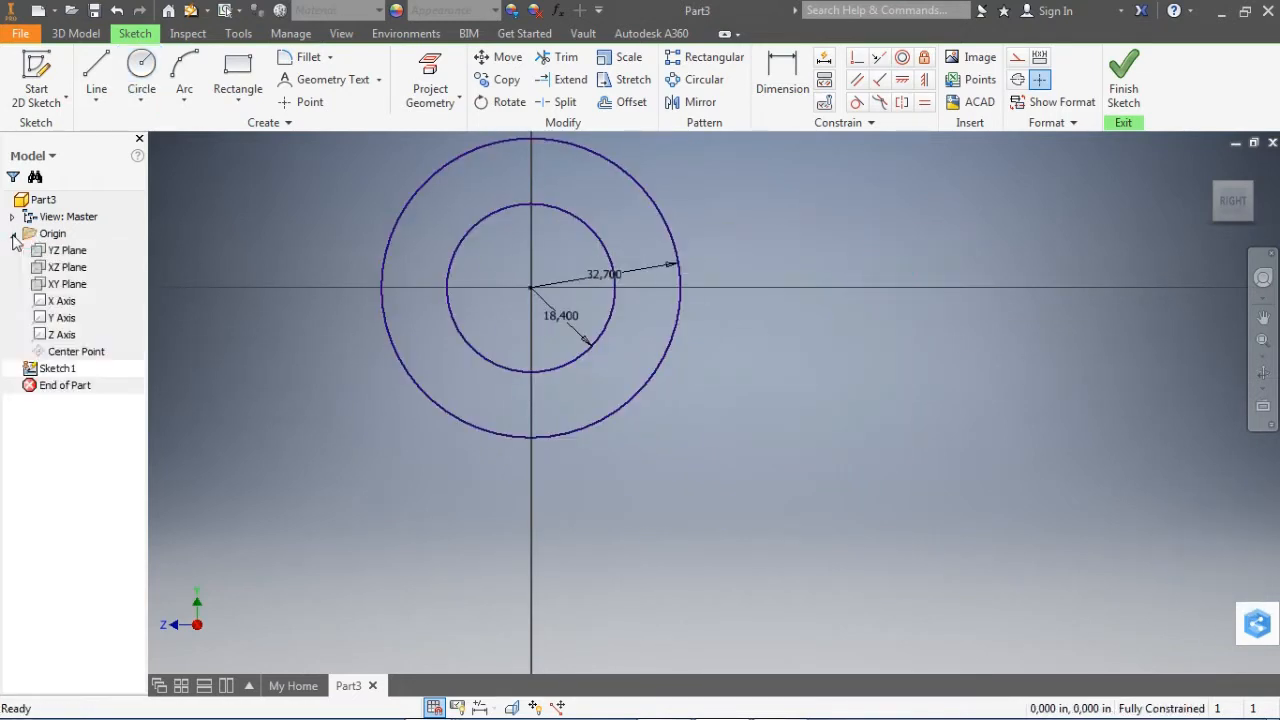
left_click(58, 318)
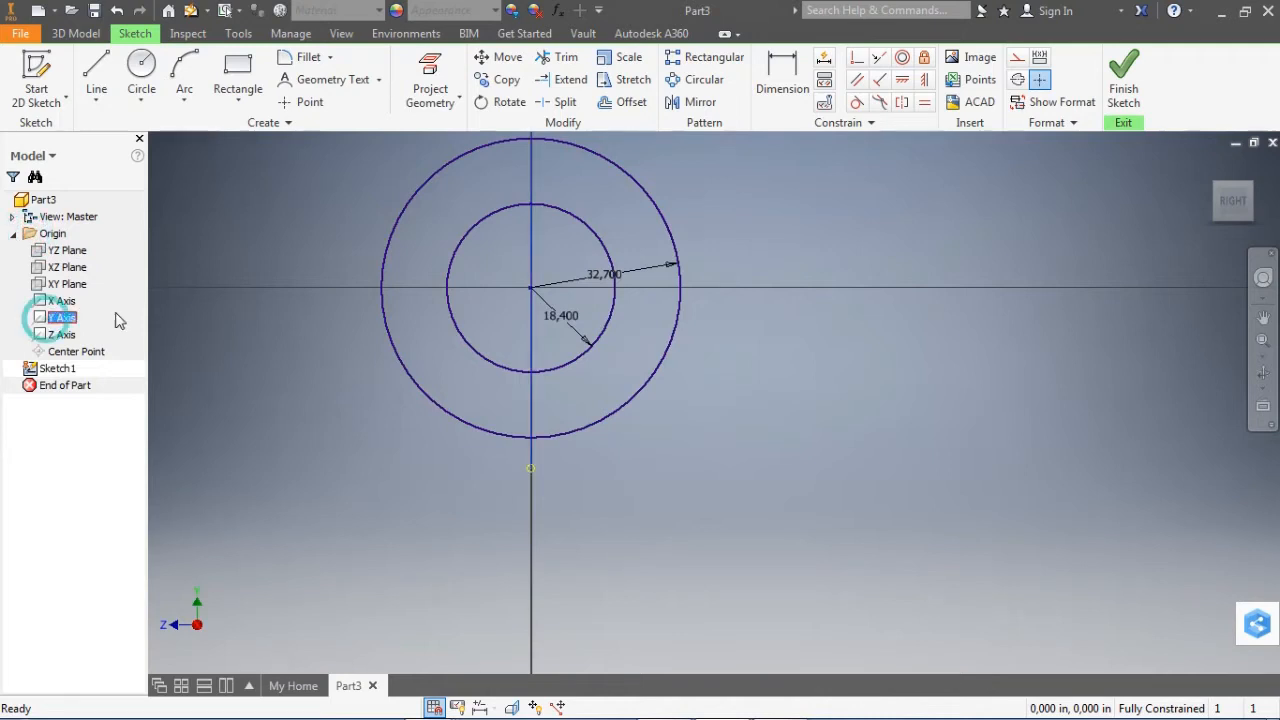
left_click(430, 72)
left_click(62, 334)
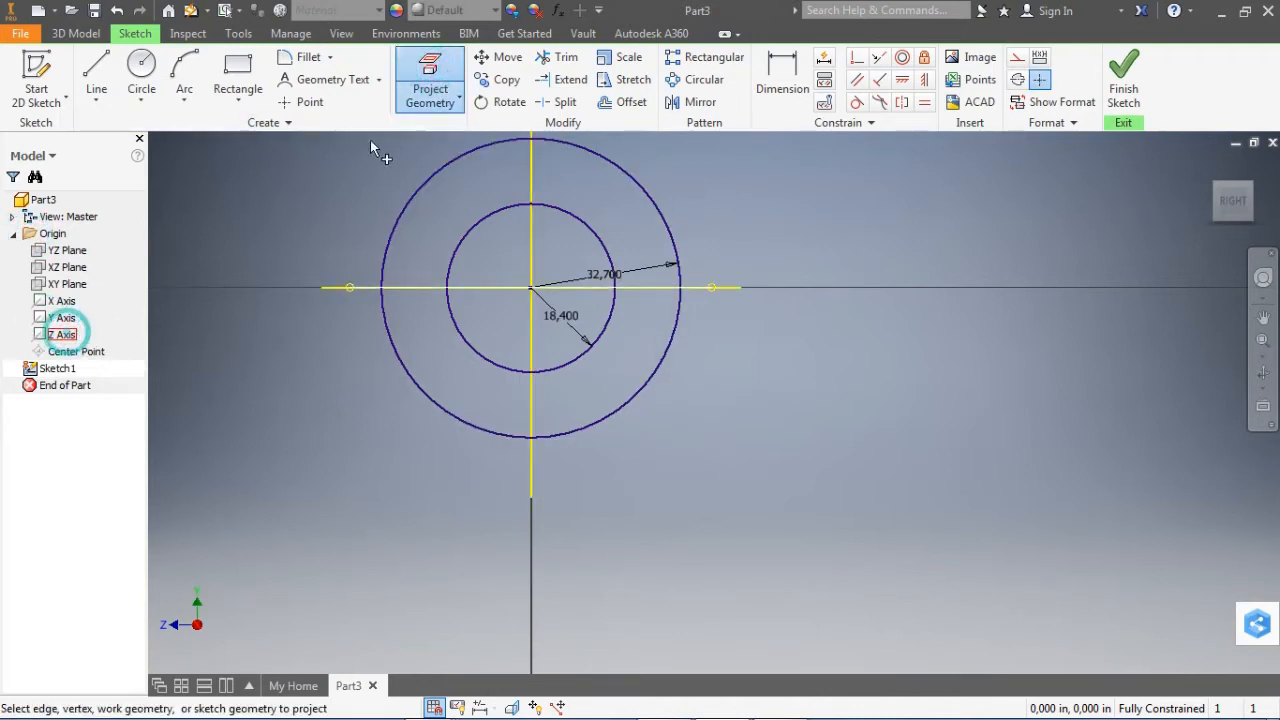
right_click(834, 264)
left_click(903, 257)
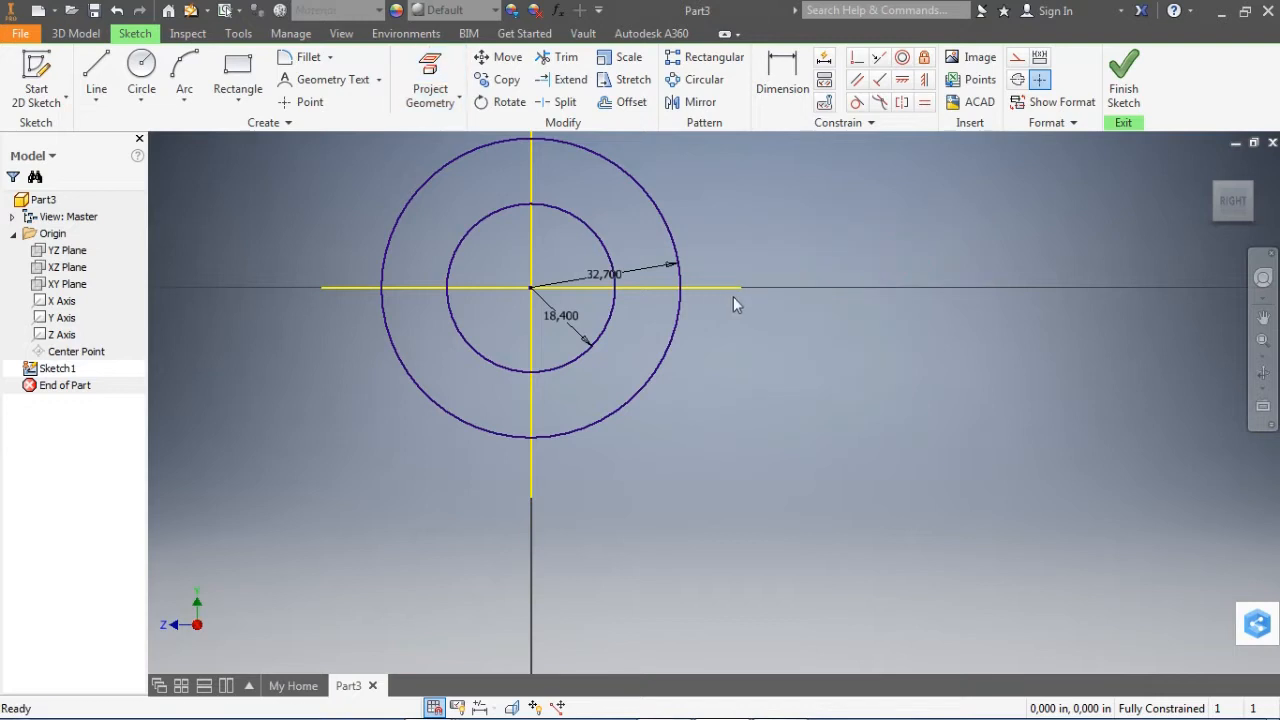
Convert the two projected axis lines to construction geometry.
left_click(733, 290)
left_click(523, 486, "ctrl")
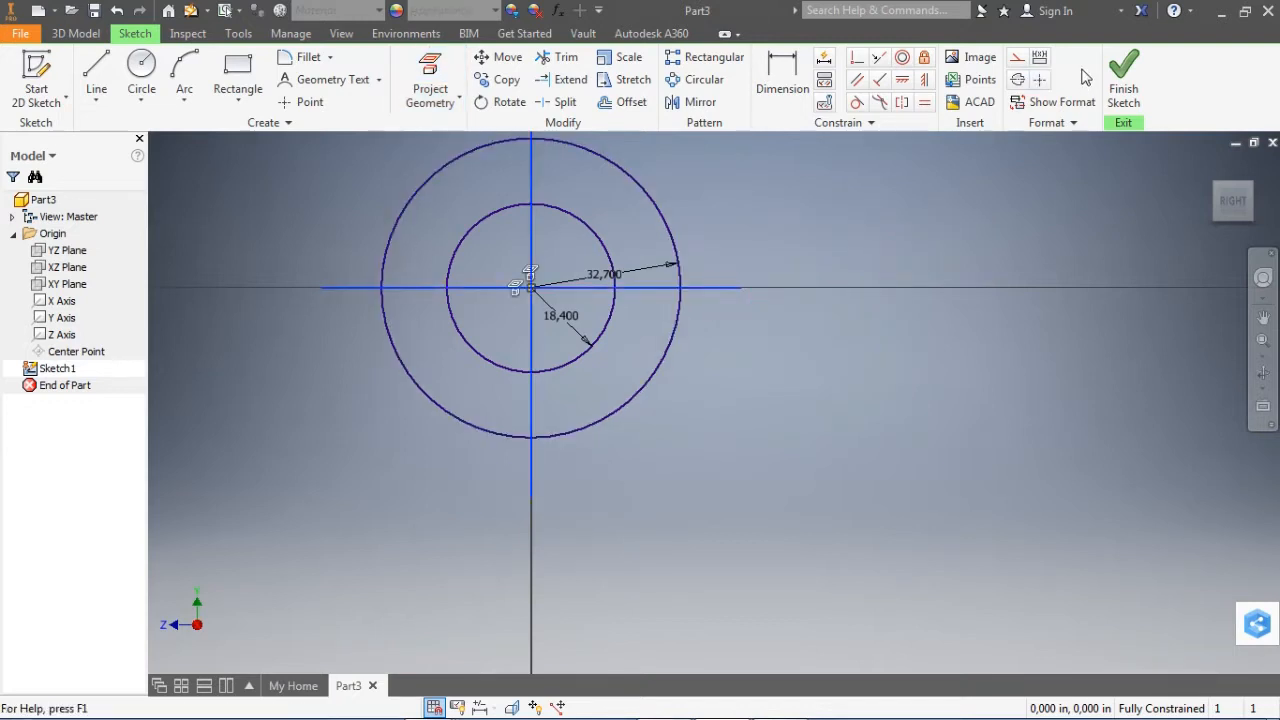
left_click(1018, 62)
Draw a vertical line from the horizontal axis down past the outer circle, about 14.5 in right of the vertical axis.
middle_click_drag(849, 380, 914, 427)
left_click(96, 78)
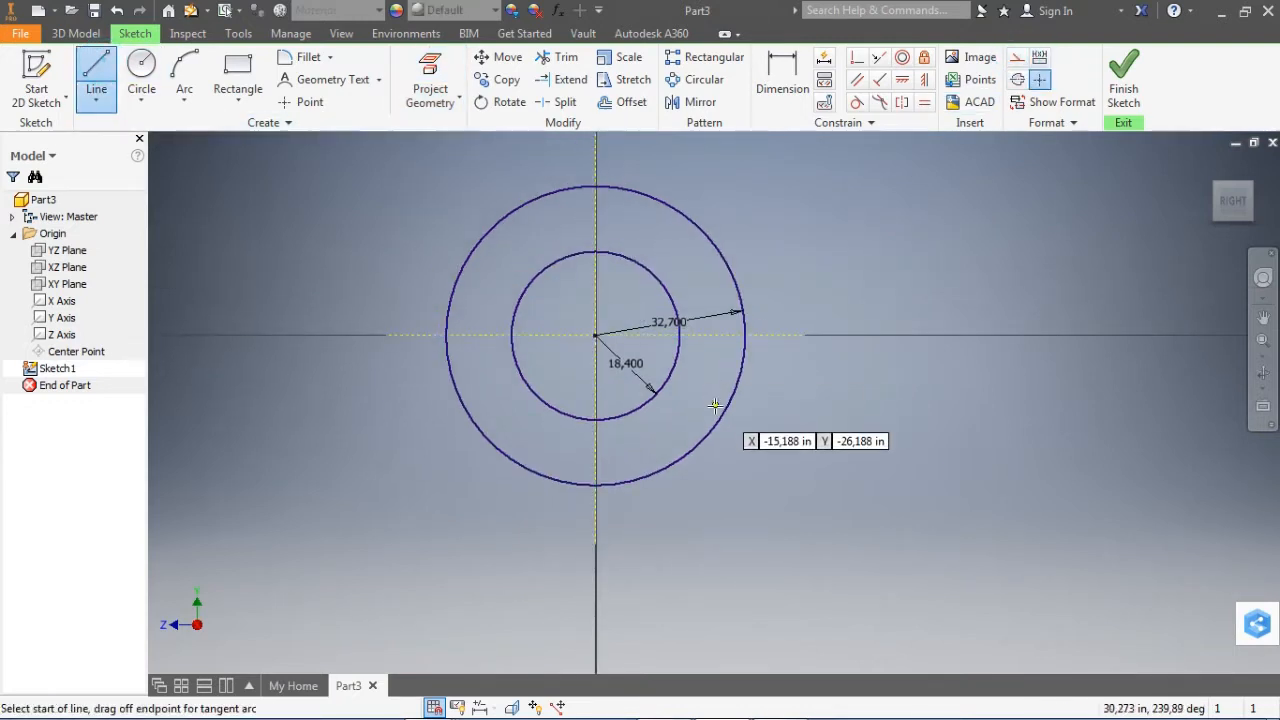
left_click(661, 334)
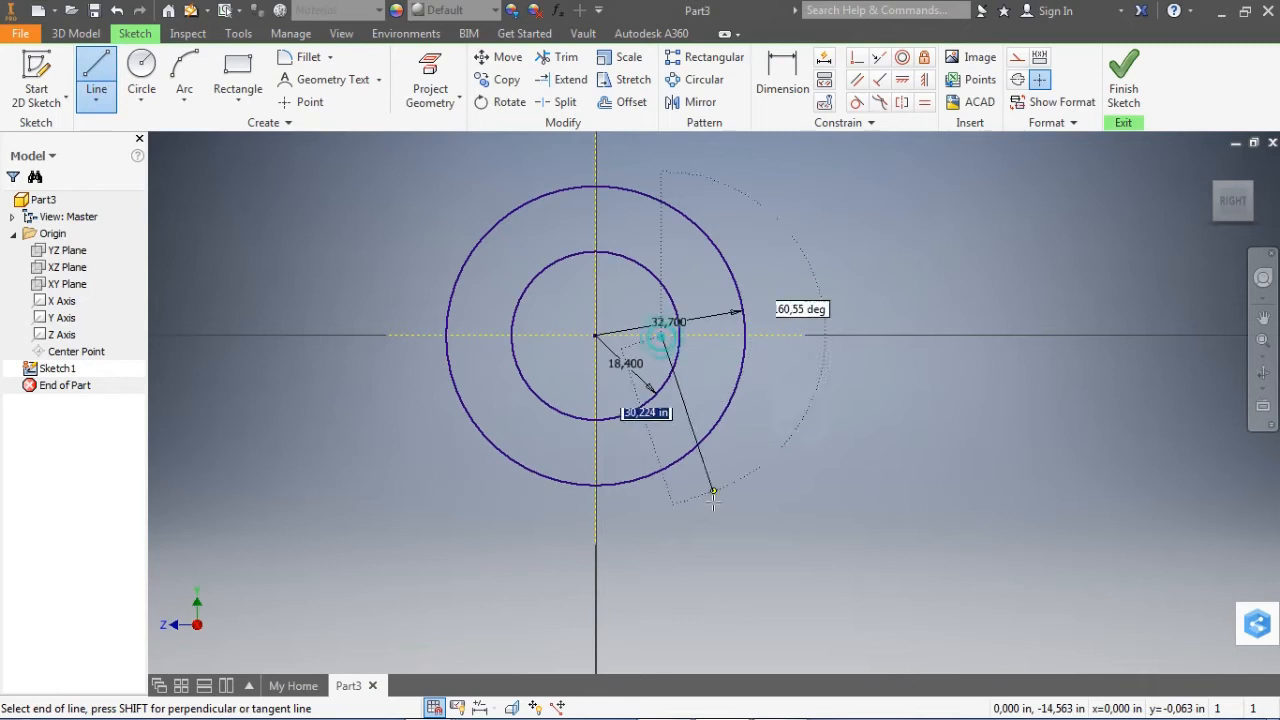
left_click(660, 537)
right_click(766, 443)
left_click(866, 445)
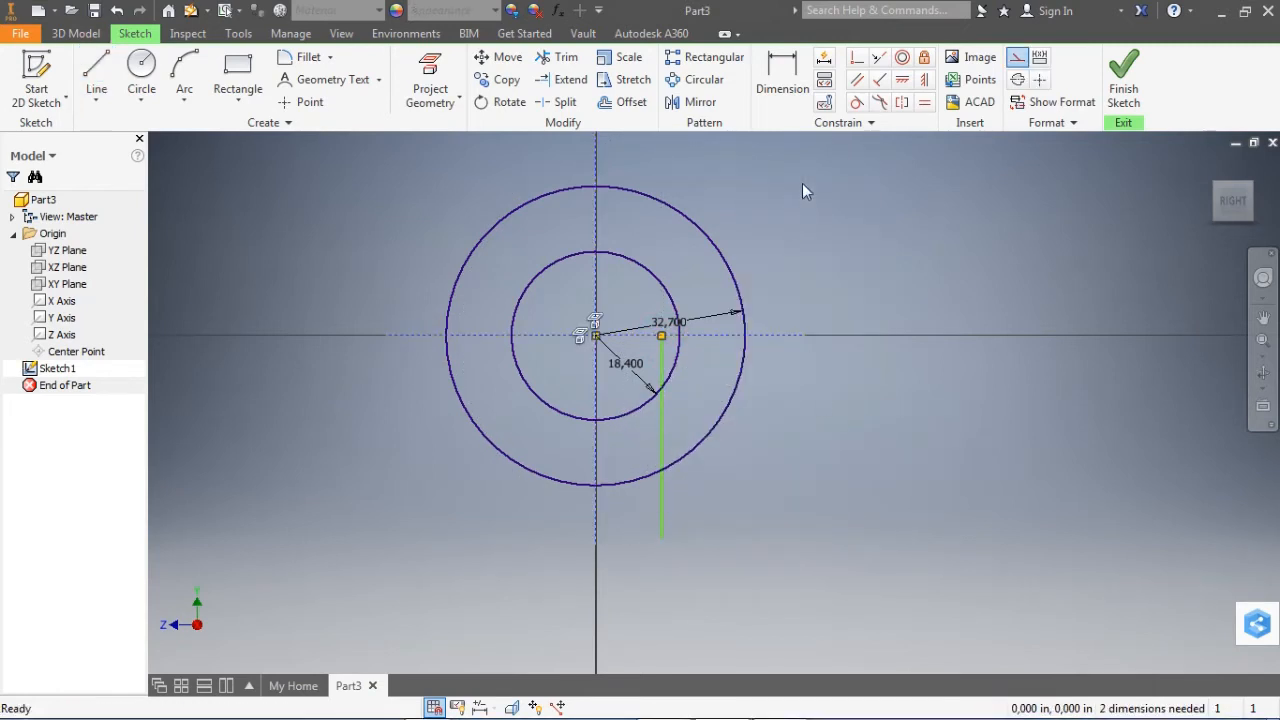
Dimension the vertical line's distance from the vertical axis as 21/2 in.
key("d")
left_click(658, 507)
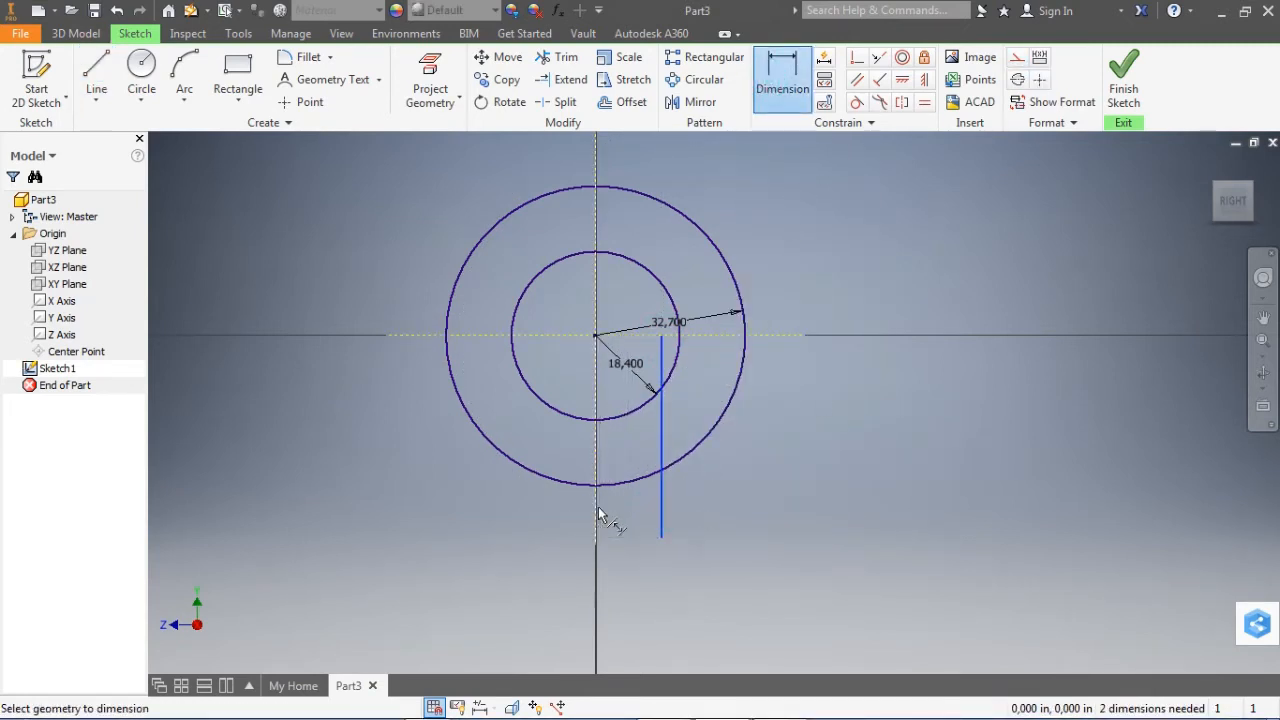
left_click(640, 510)
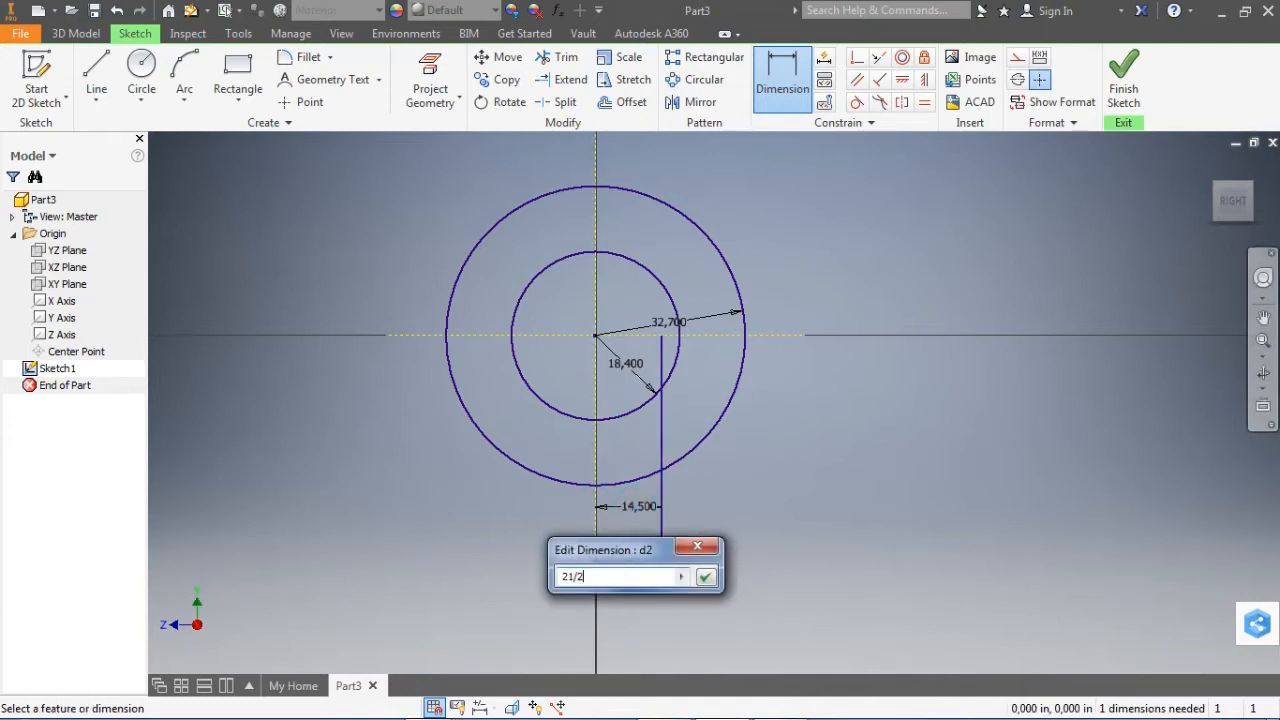
type("21/2")
key("Return")
Draw a second vertical line about 44 in long down from the horizontal axis, about 23 in right of the vertical axis, ending level with the first.
scroll(926, 483, "up", 3)
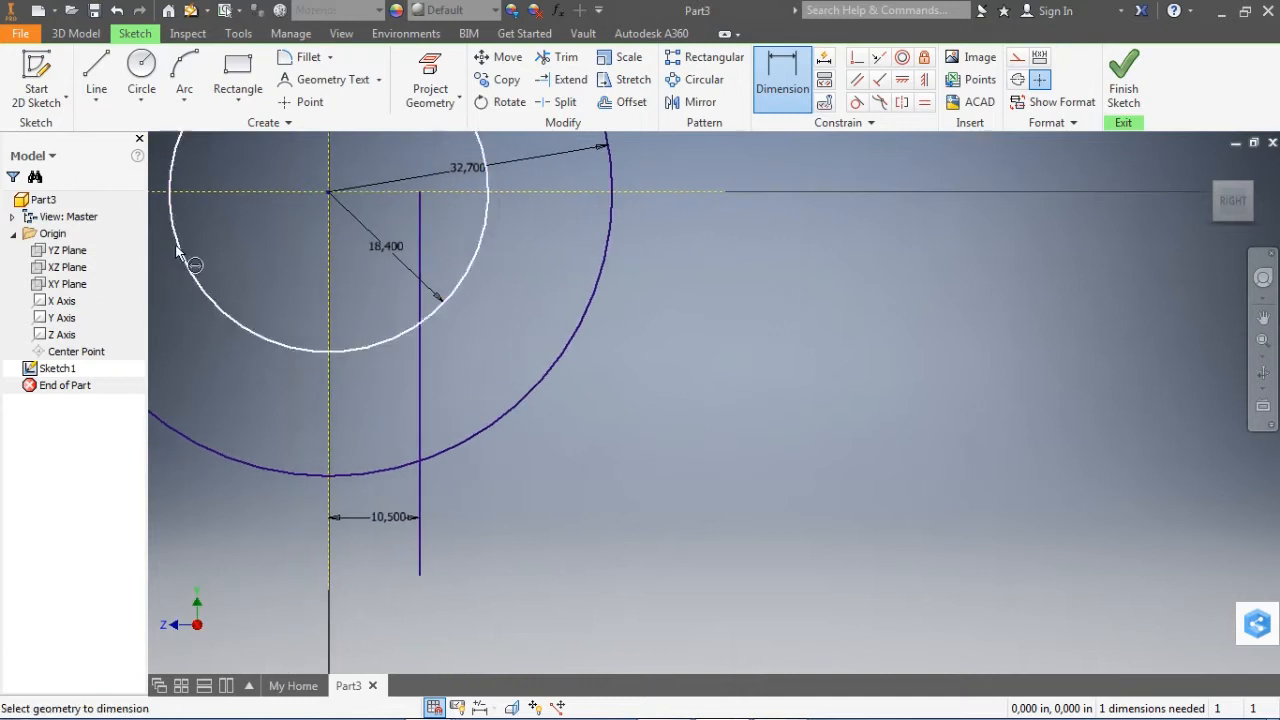
key("l")
left_click(530, 193)
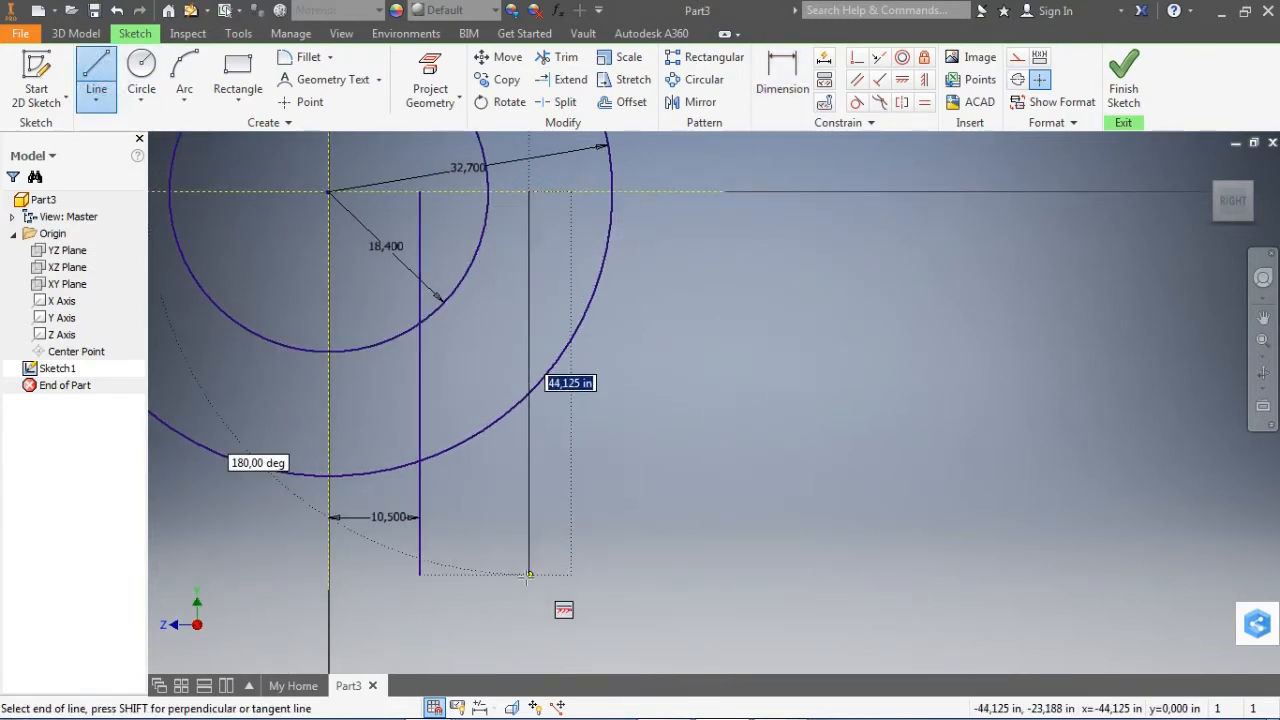
left_click(530, 575)
right_click(690, 457)
Dimension the outer vertical line's distance from the vertical axis as 53/2 in.
left_click(608, 480)
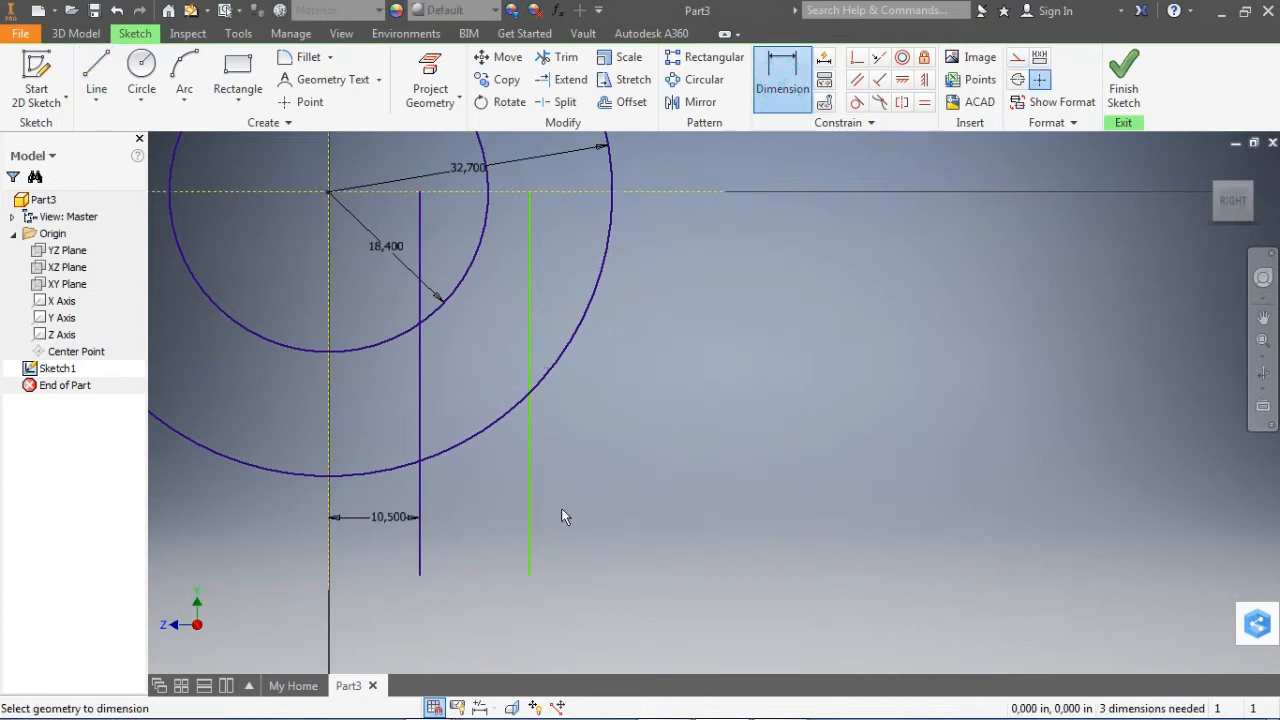
left_click(530, 530)
left_click(329, 560)
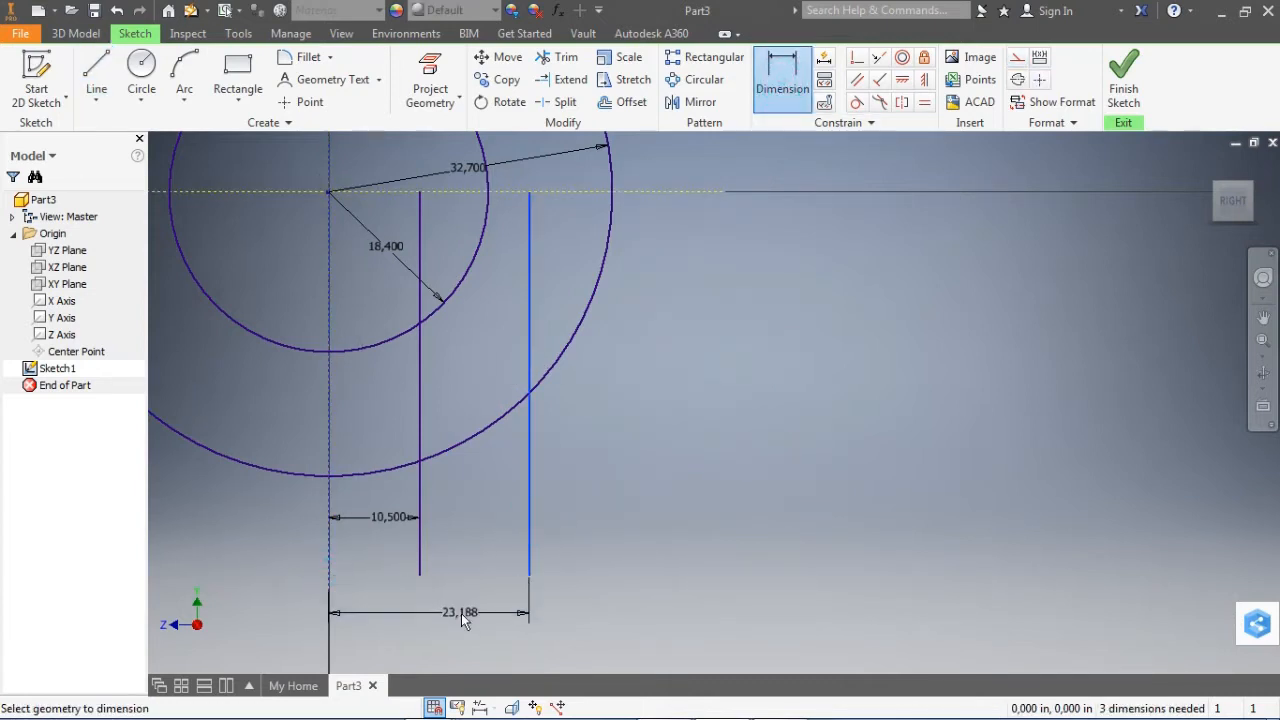
left_click(459, 611)
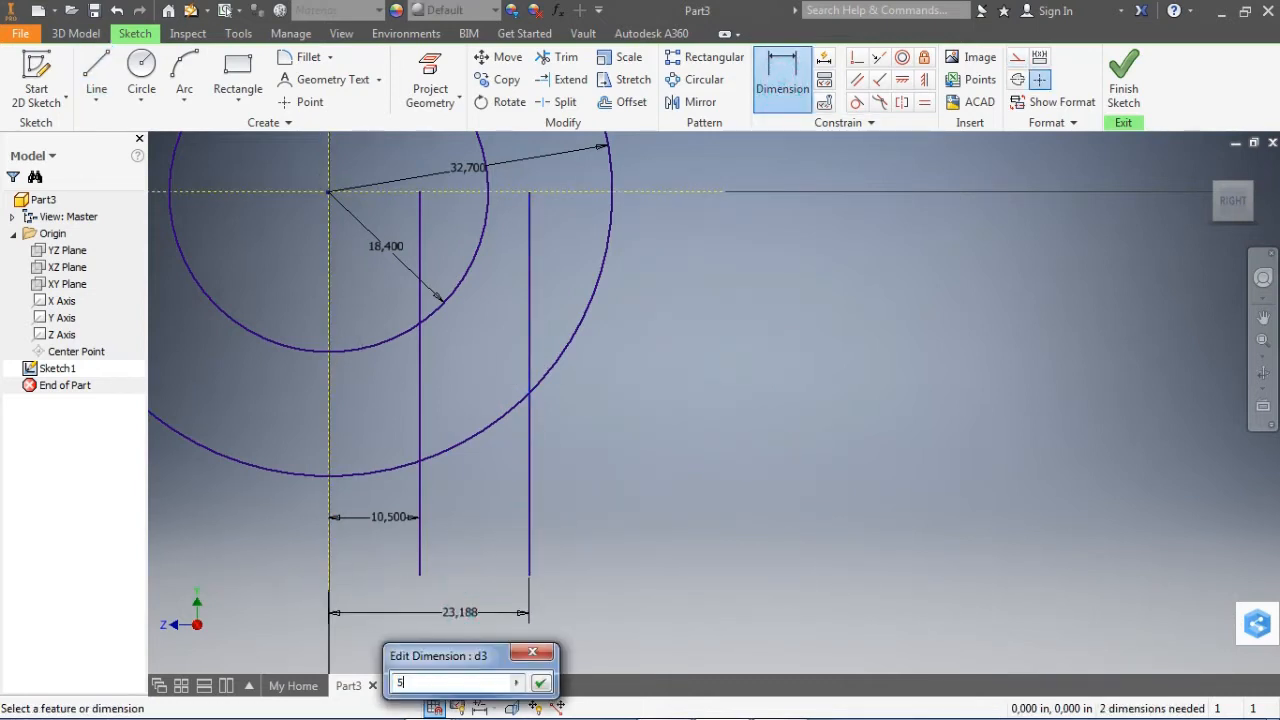
key("Return")
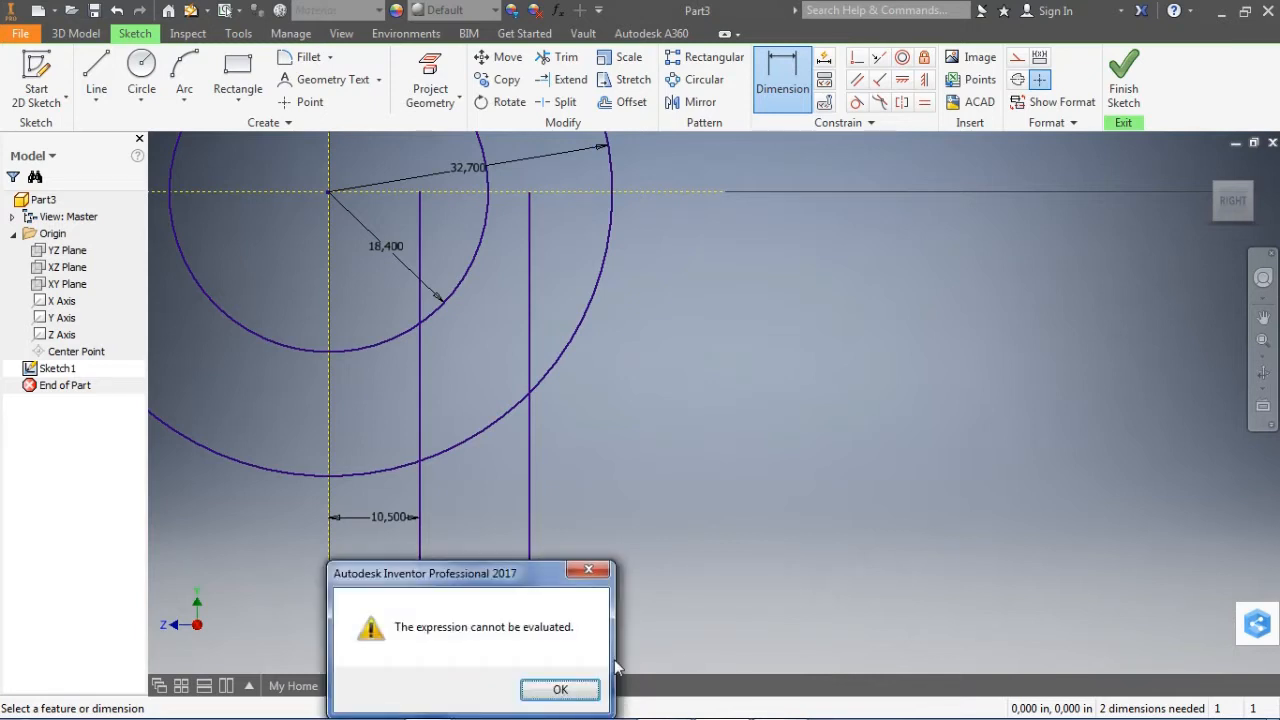
left_click_drag(536, 580, 936, 344)
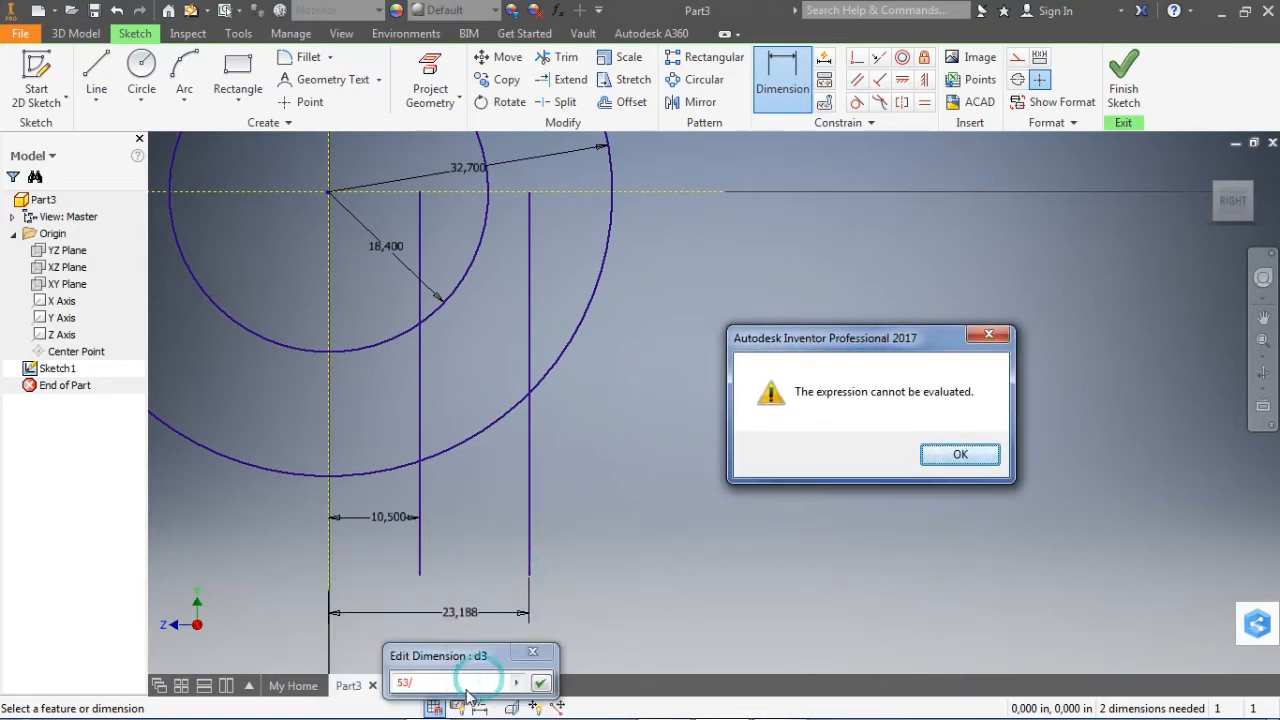
left_click(972, 455)
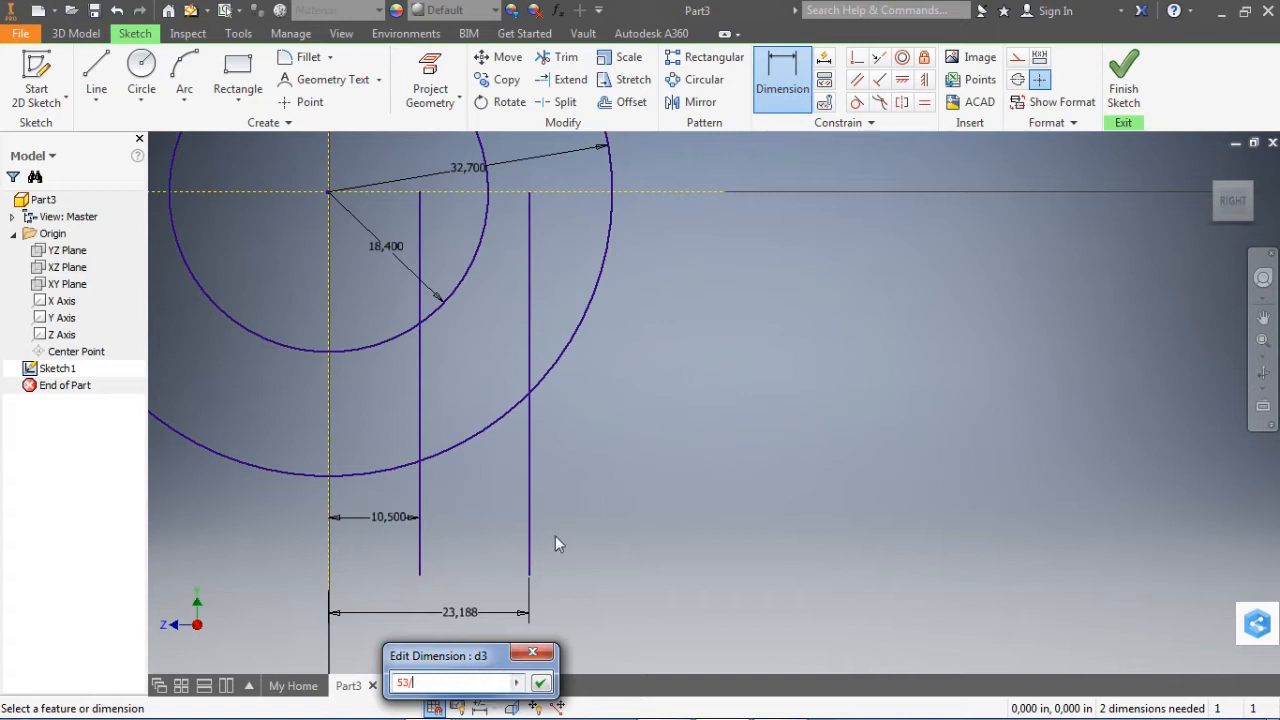
type("2")
key("Return")
scroll(823, 437, "down", 3)
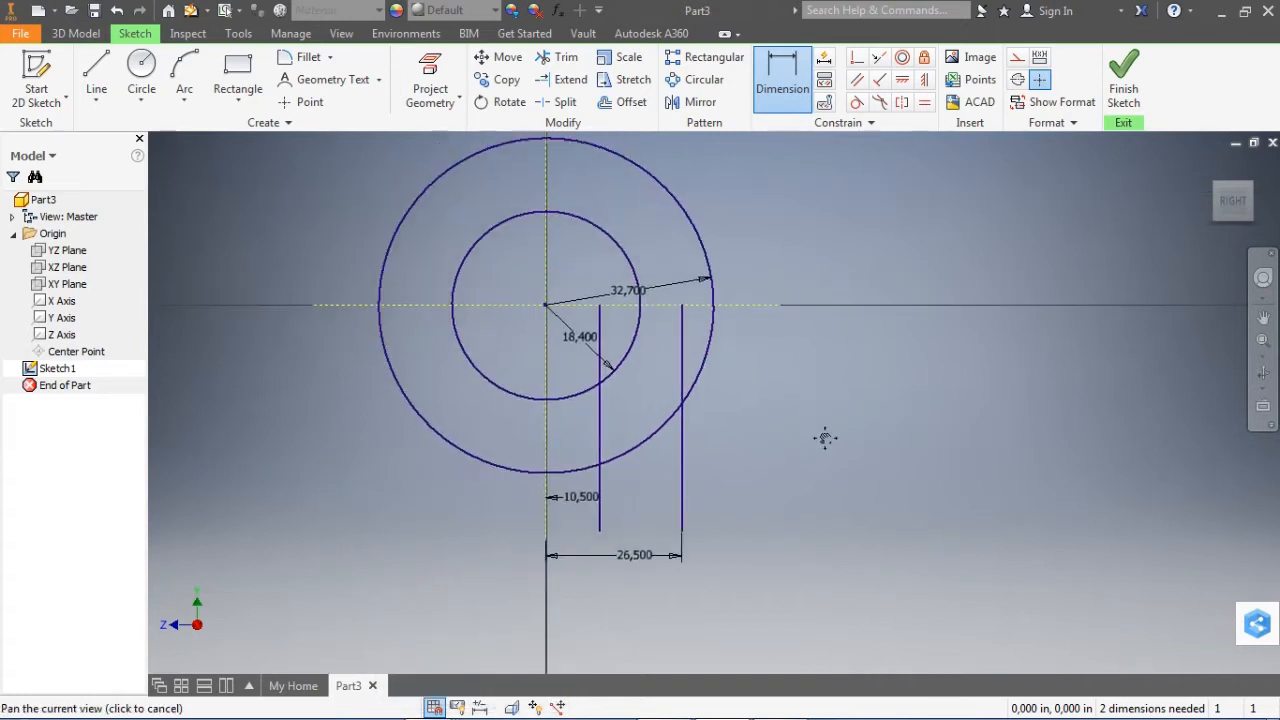
left_click(644, 553)
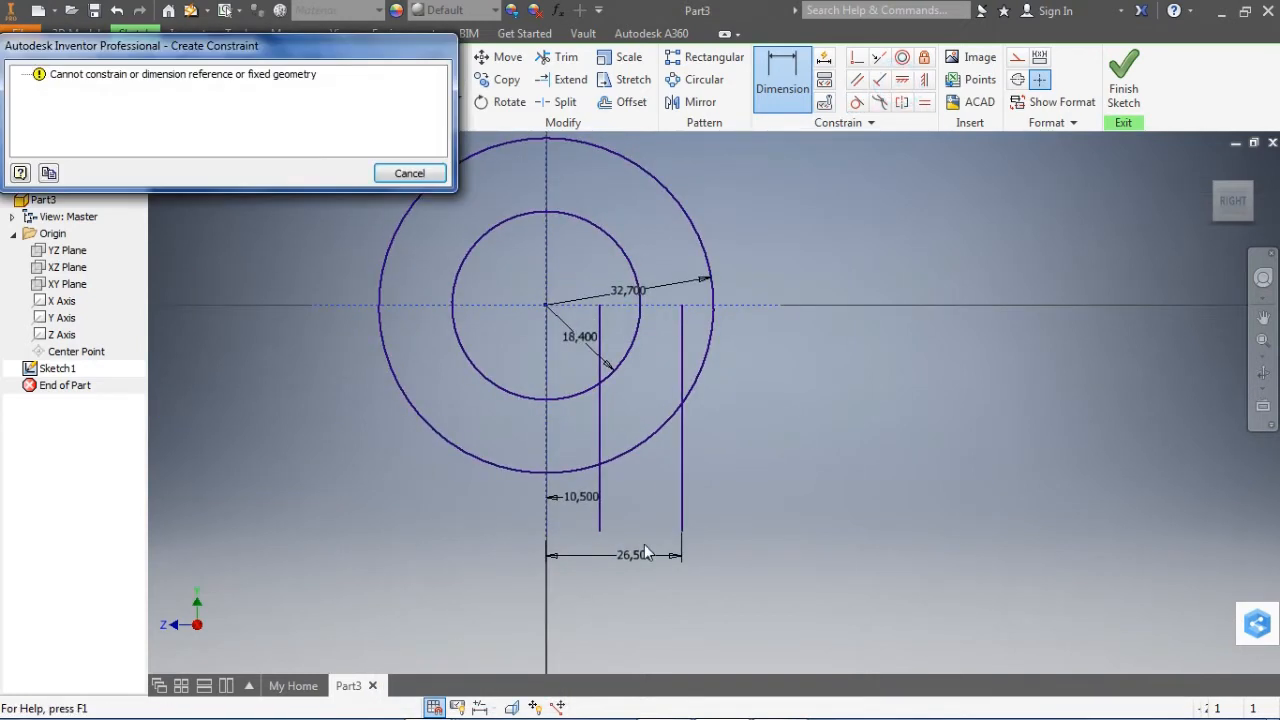
left_click(431, 185)
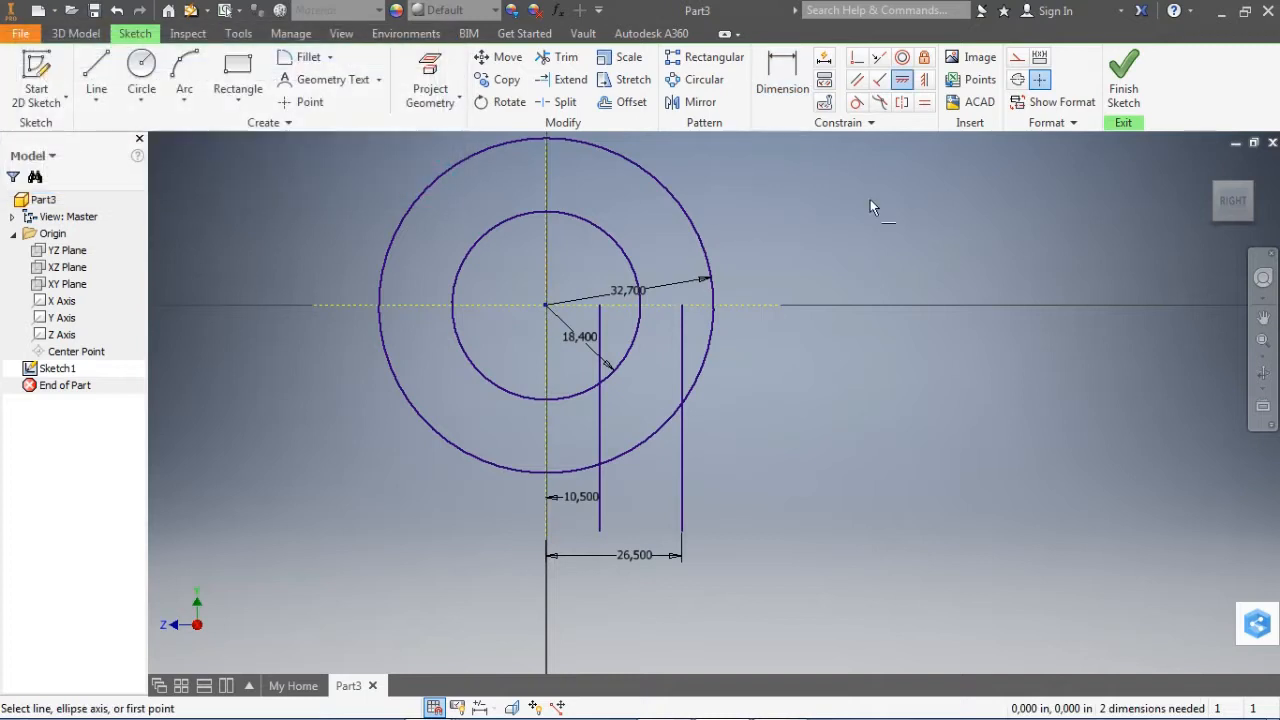
right_click(870, 199)
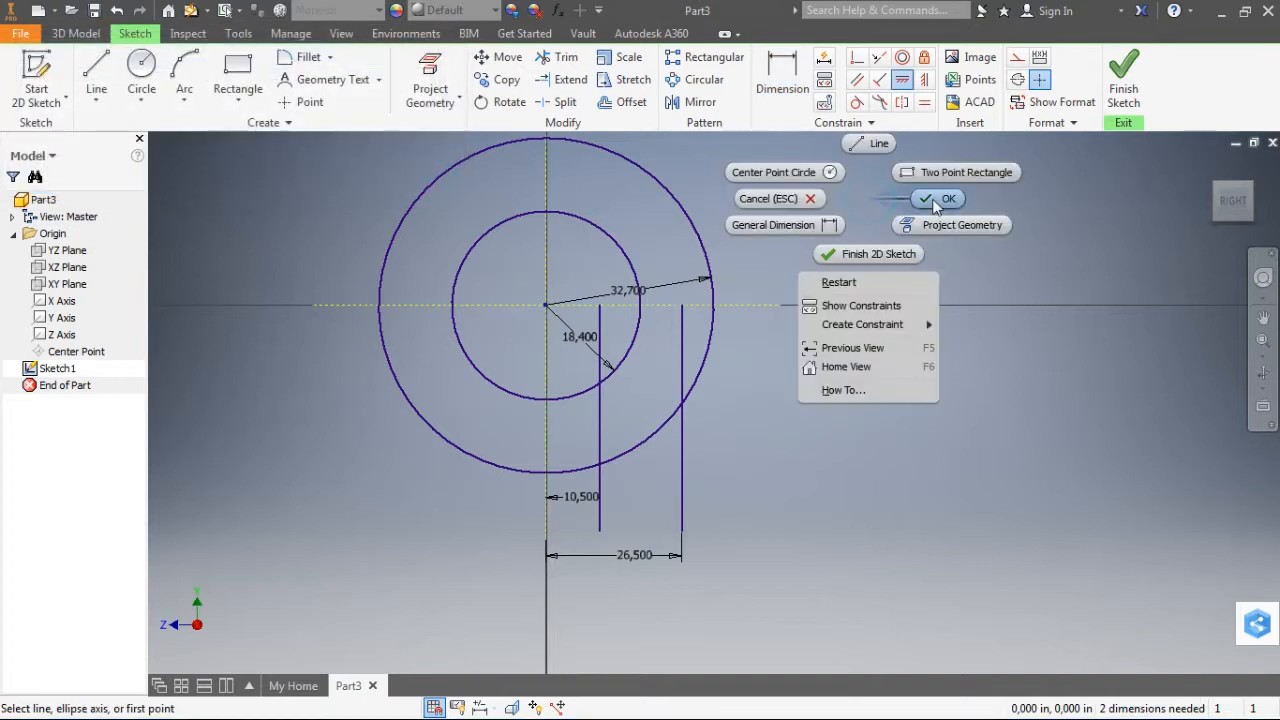
left_click(932, 204)
left_click(904, 82)
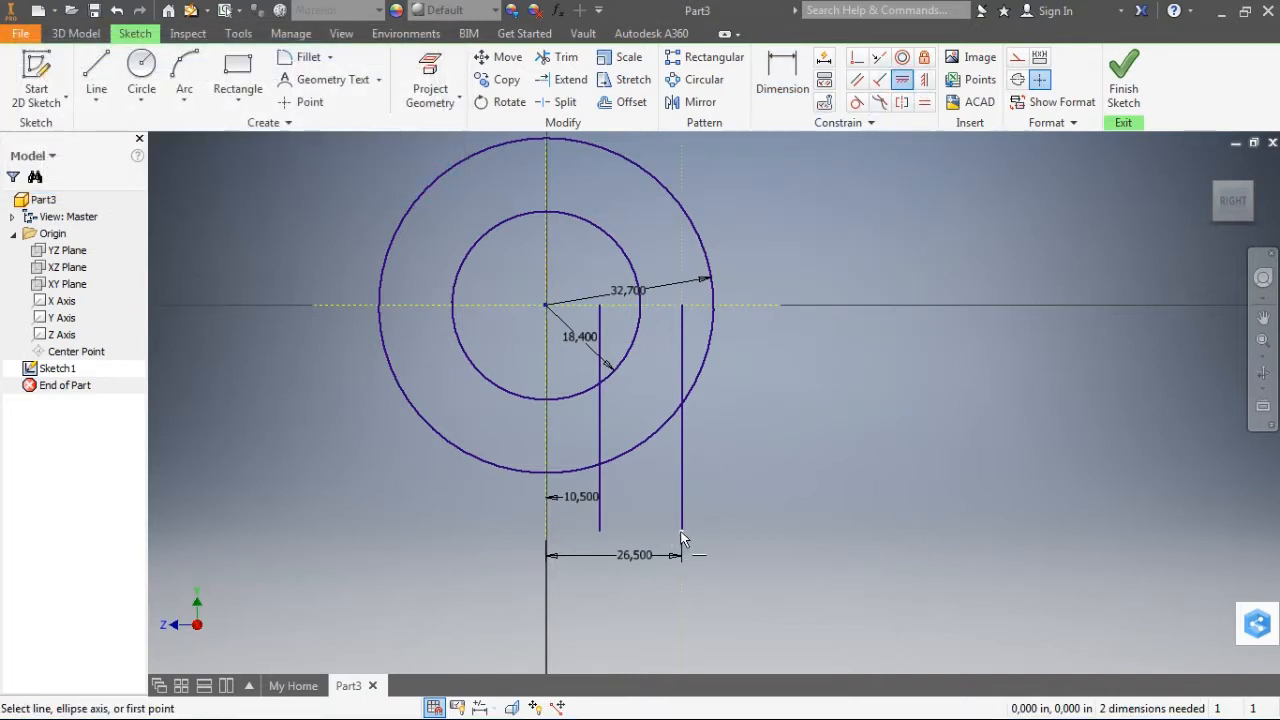
Constrain the lower endpoints of the two vertical lines to be level using the Vertical constraint.
left_click(924, 79)
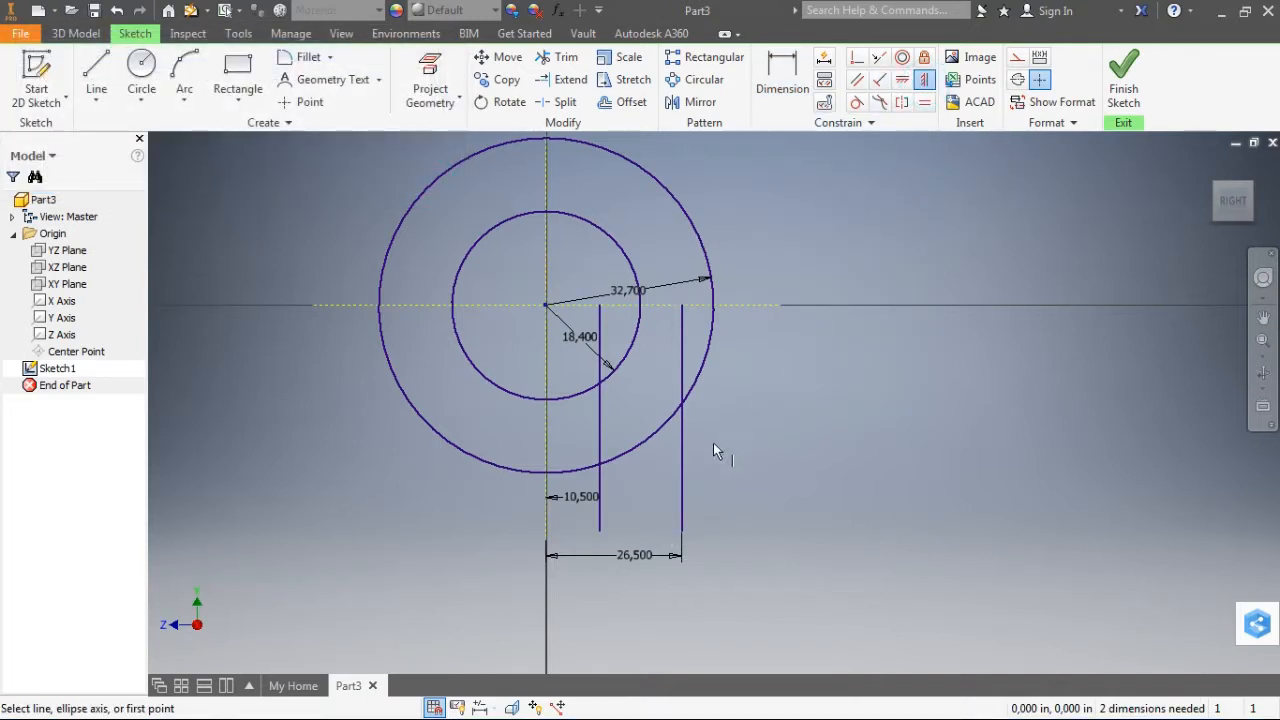
left_click(683, 530)
left_click(599, 528)
right_click(840, 370)
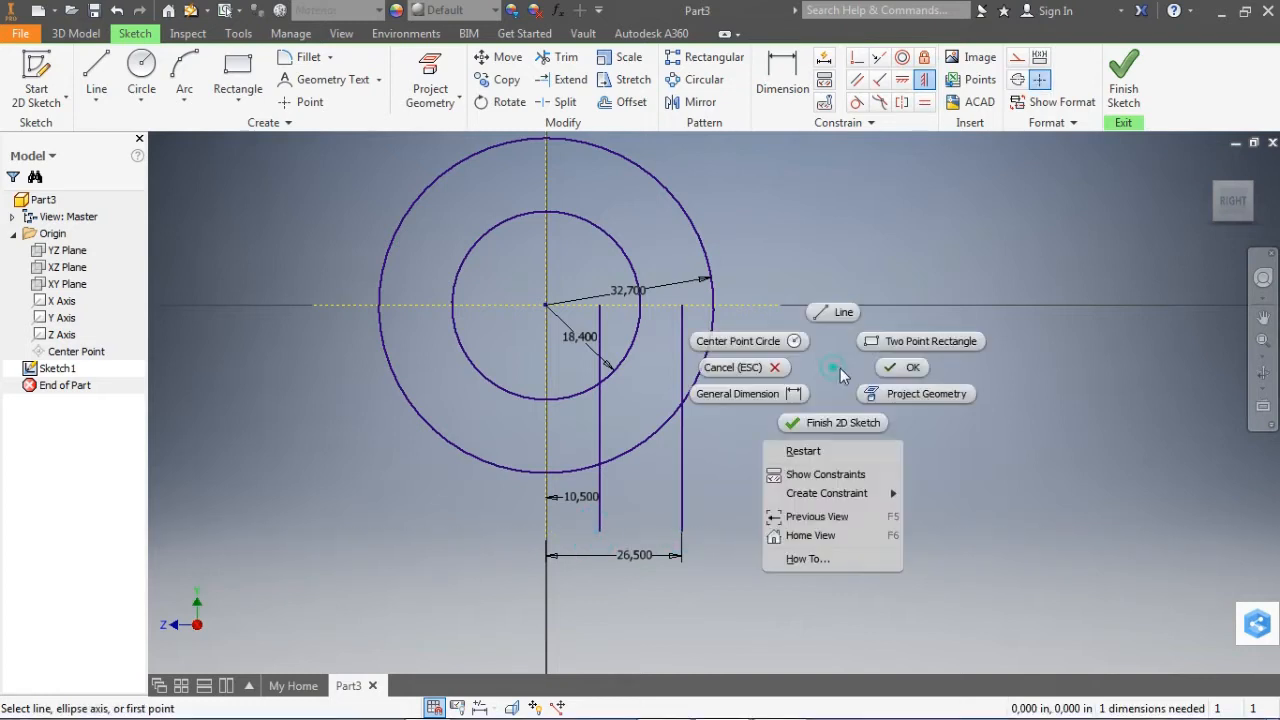
left_click(901, 367)
Dimension the distance from the horizontal axis to the inner vertical line's lower endpoint as 43.5 in.
middle_click_drag(801, 364, 756, 327)
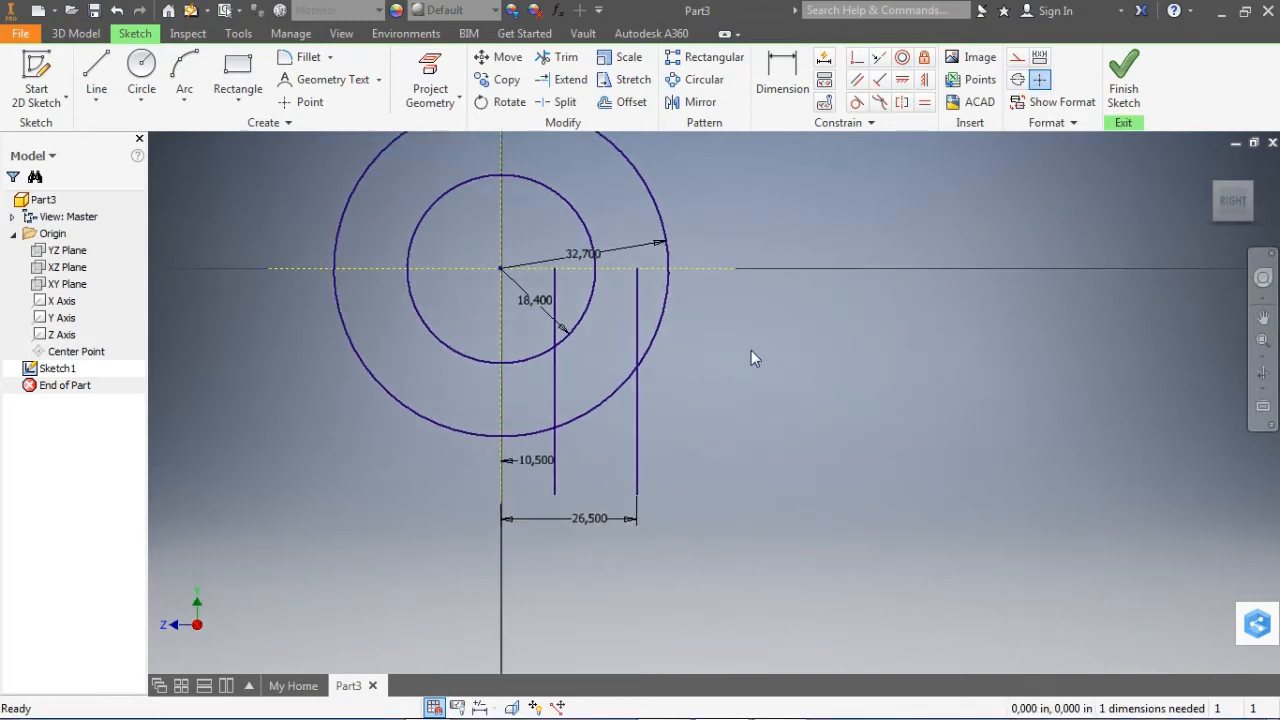
left_click(776, 72)
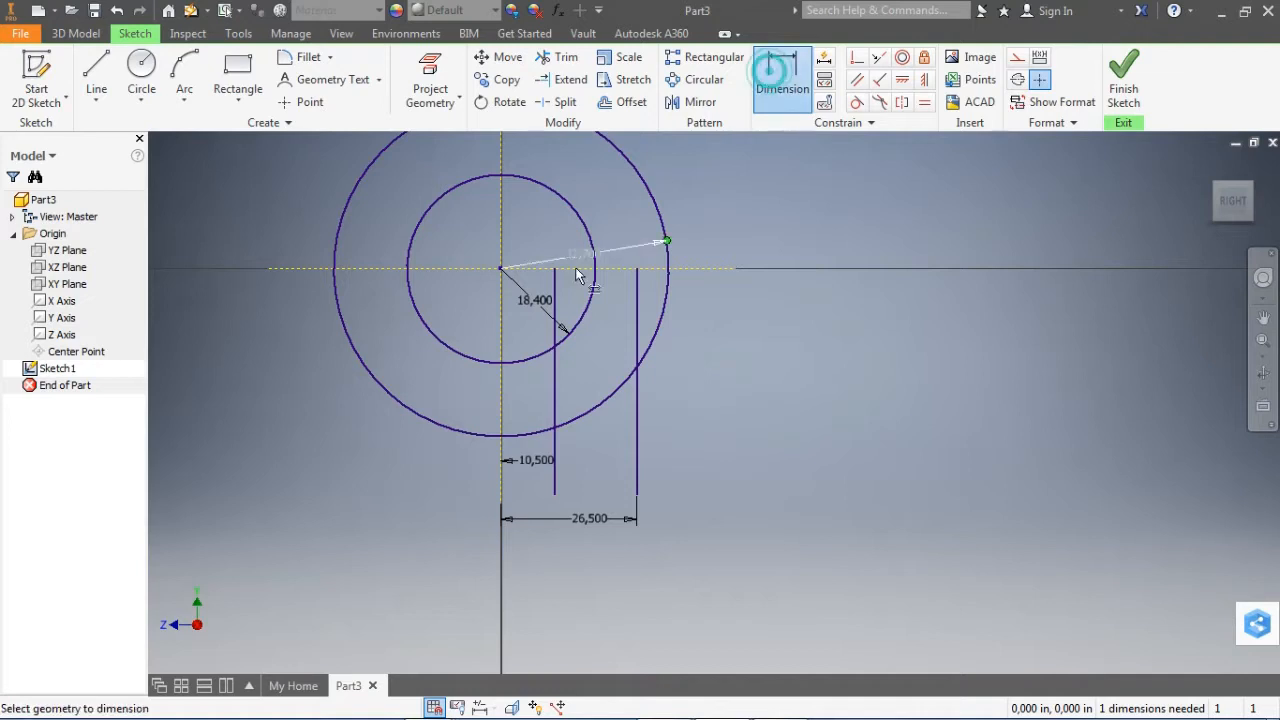
left_click(531, 268)
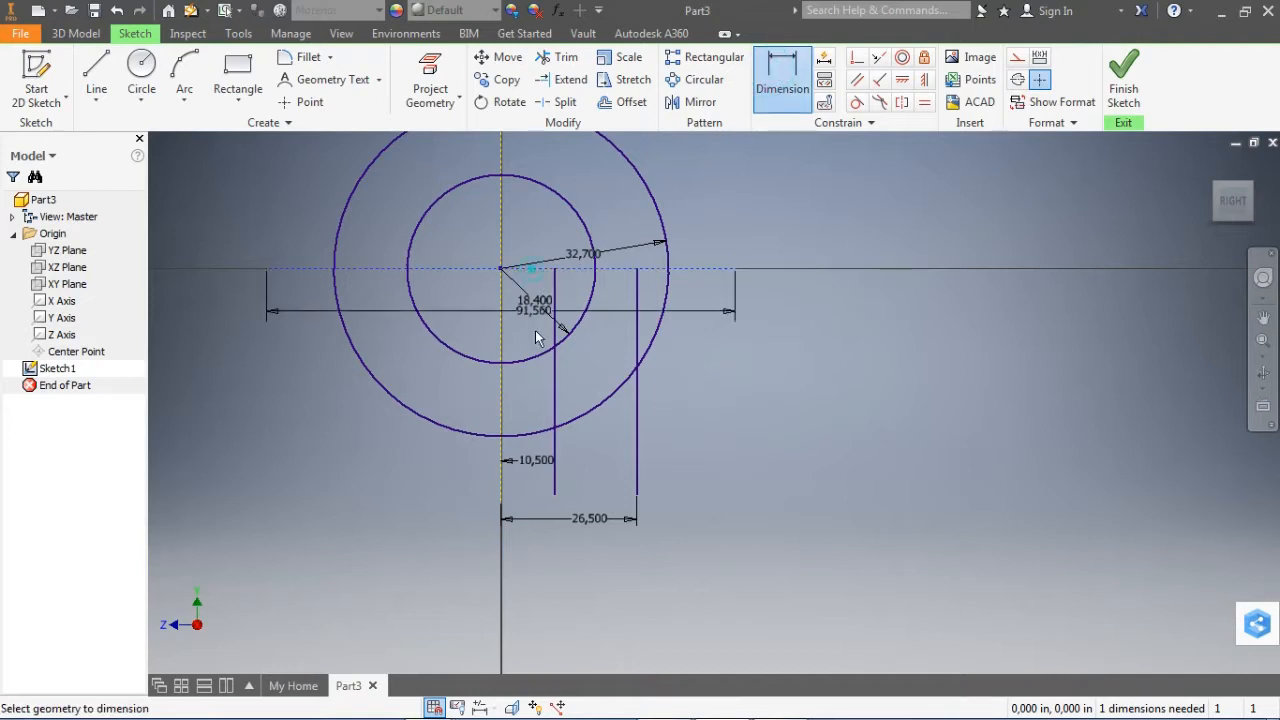
left_click(556, 498)
left_click(412, 509)
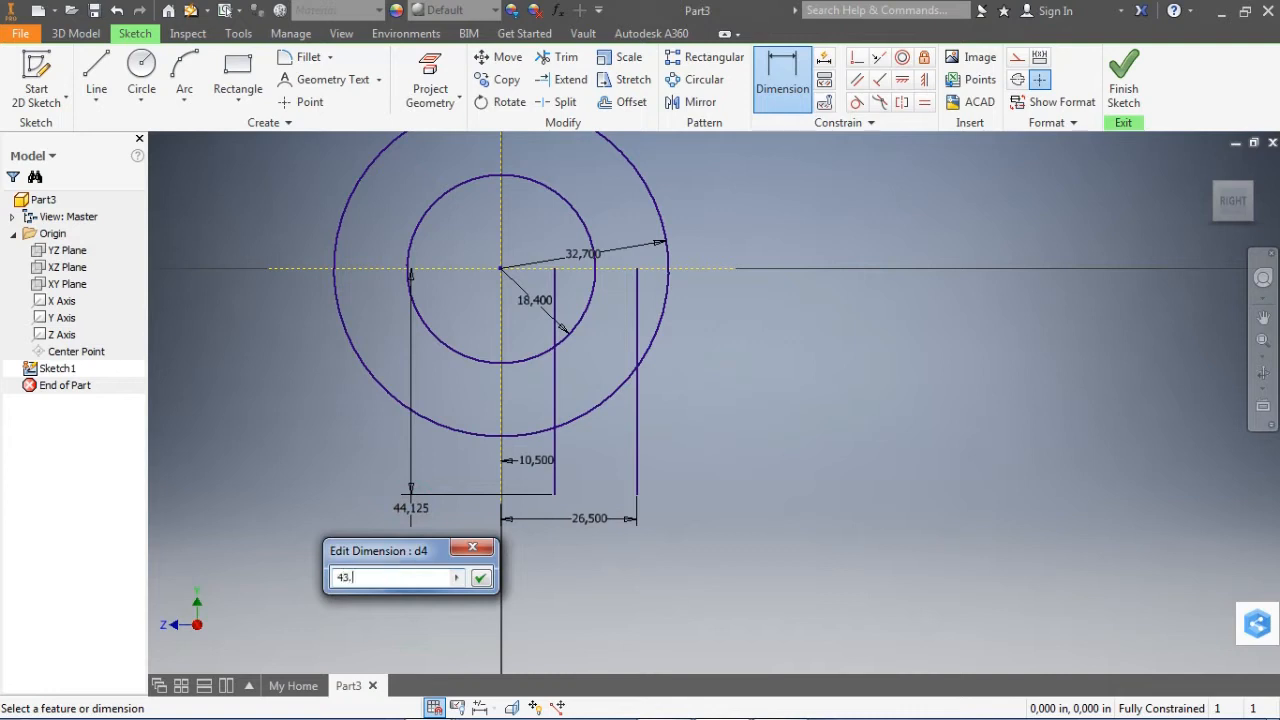
type("43.5")
key("Return")
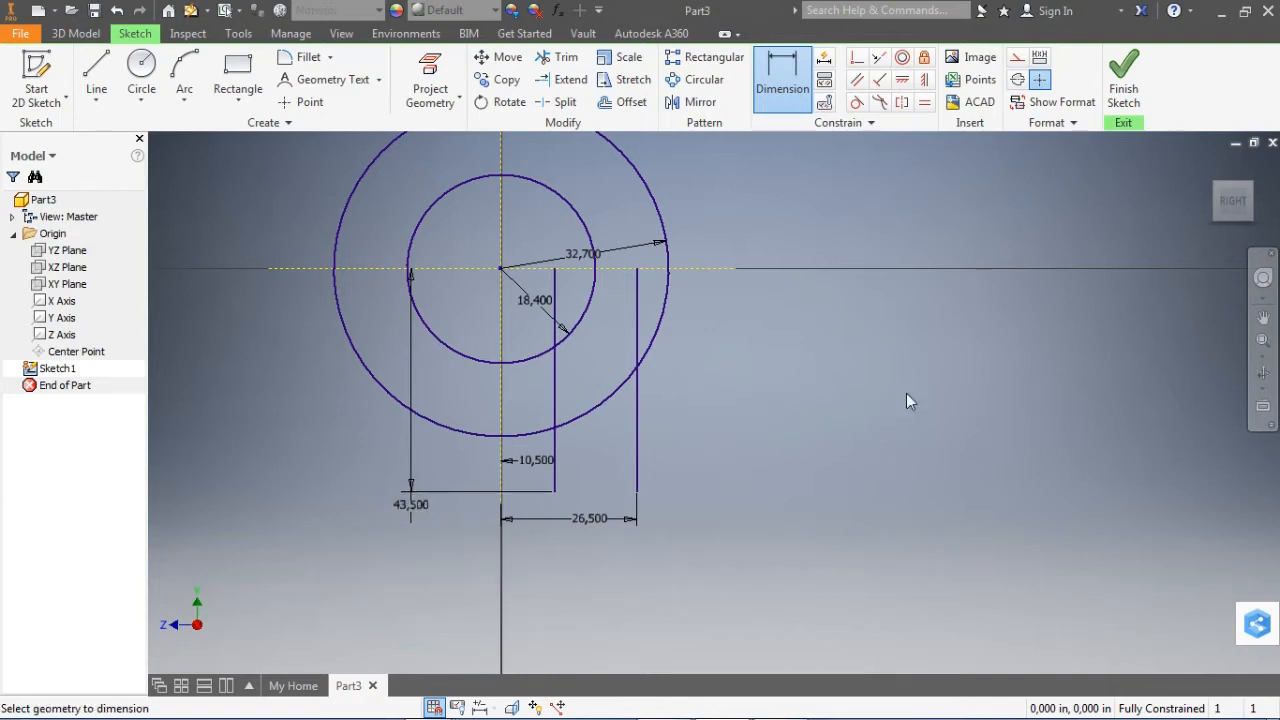
Try to apply the Vertical constraint again between the lower endpoints of the two vertical lines.
left_click(924, 80)
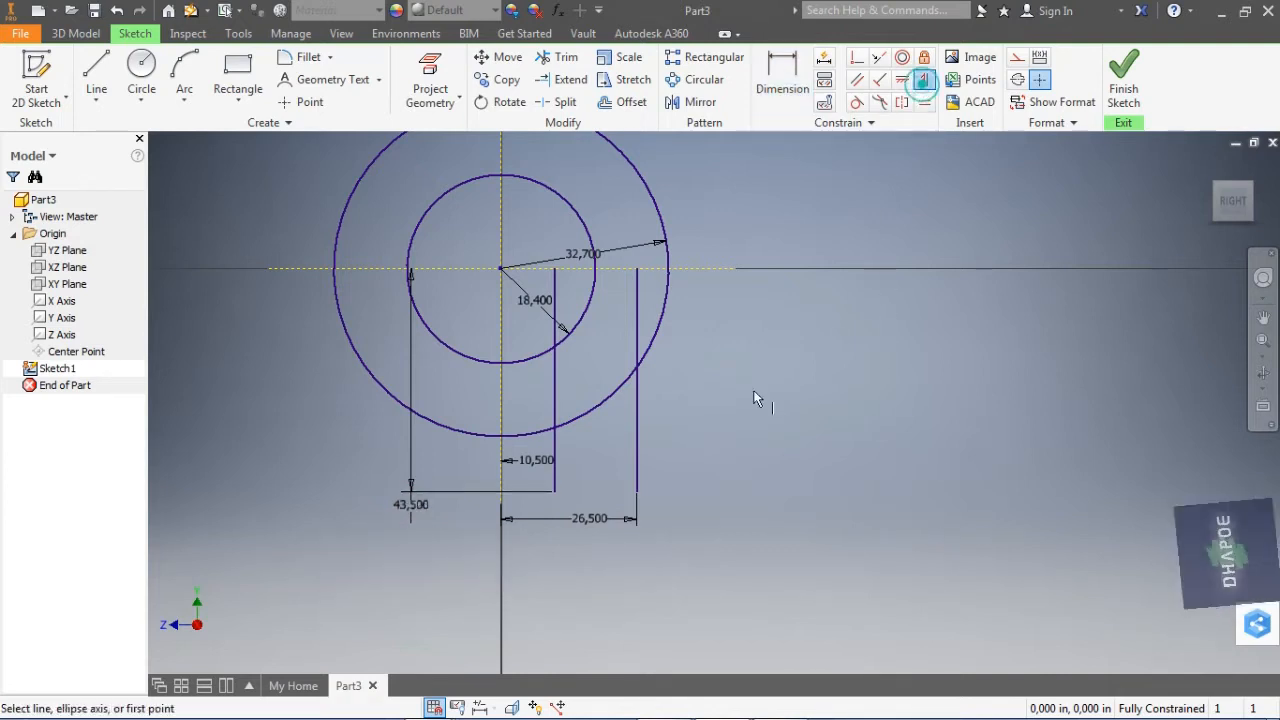
left_click(636, 489)
left_click(555, 491)
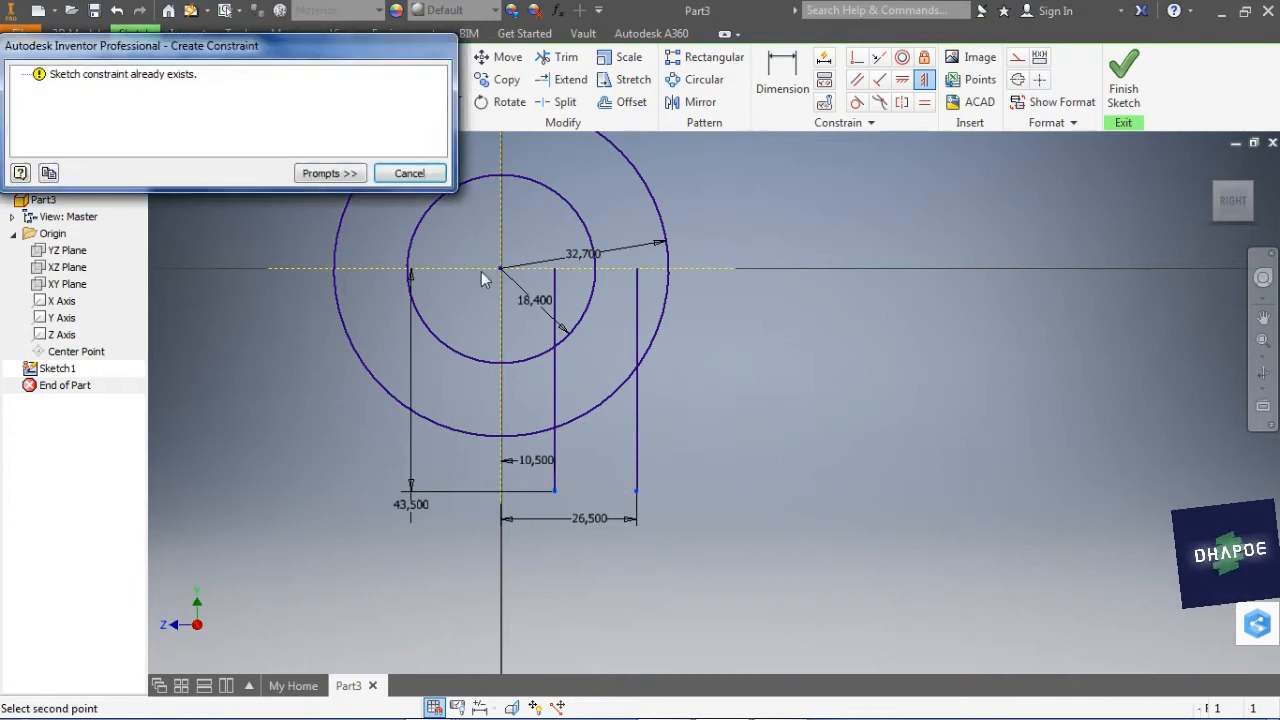
left_click(428, 180)
Add a driven length dimension to the outer vertical line.
right_click(791, 381)
left_click(668, 403)
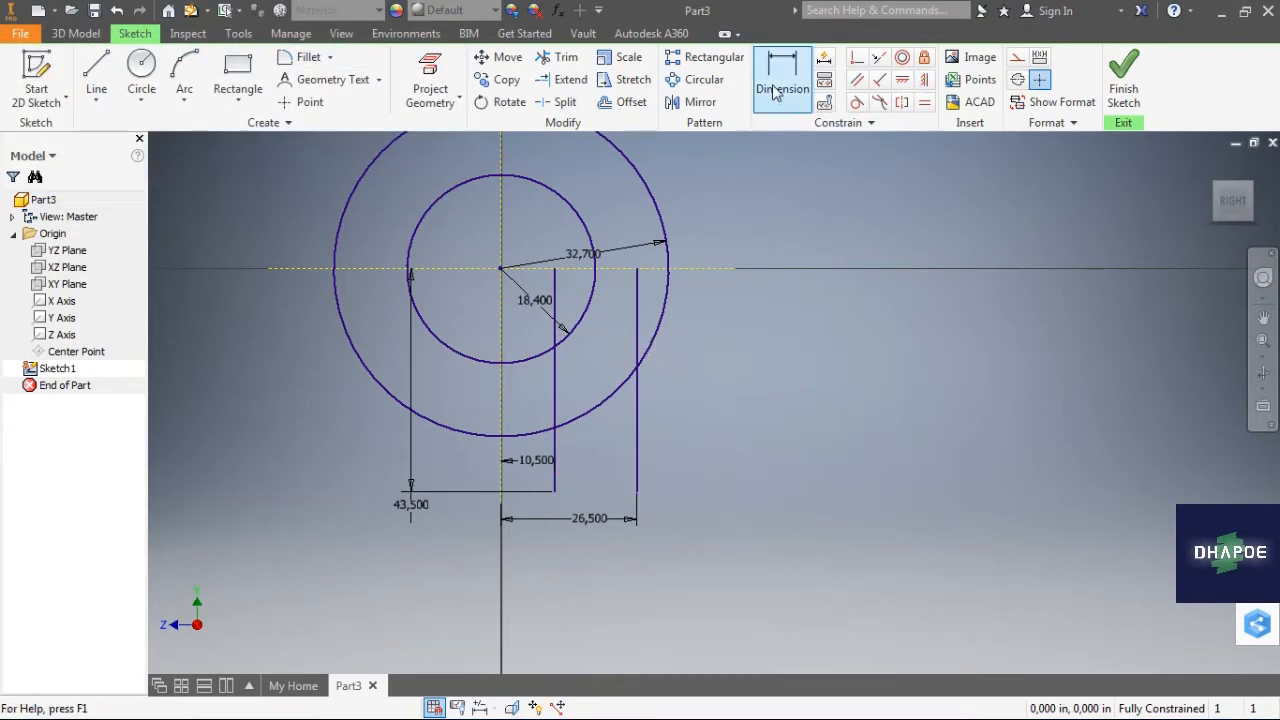
left_click(637, 413)
left_click(697, 421)
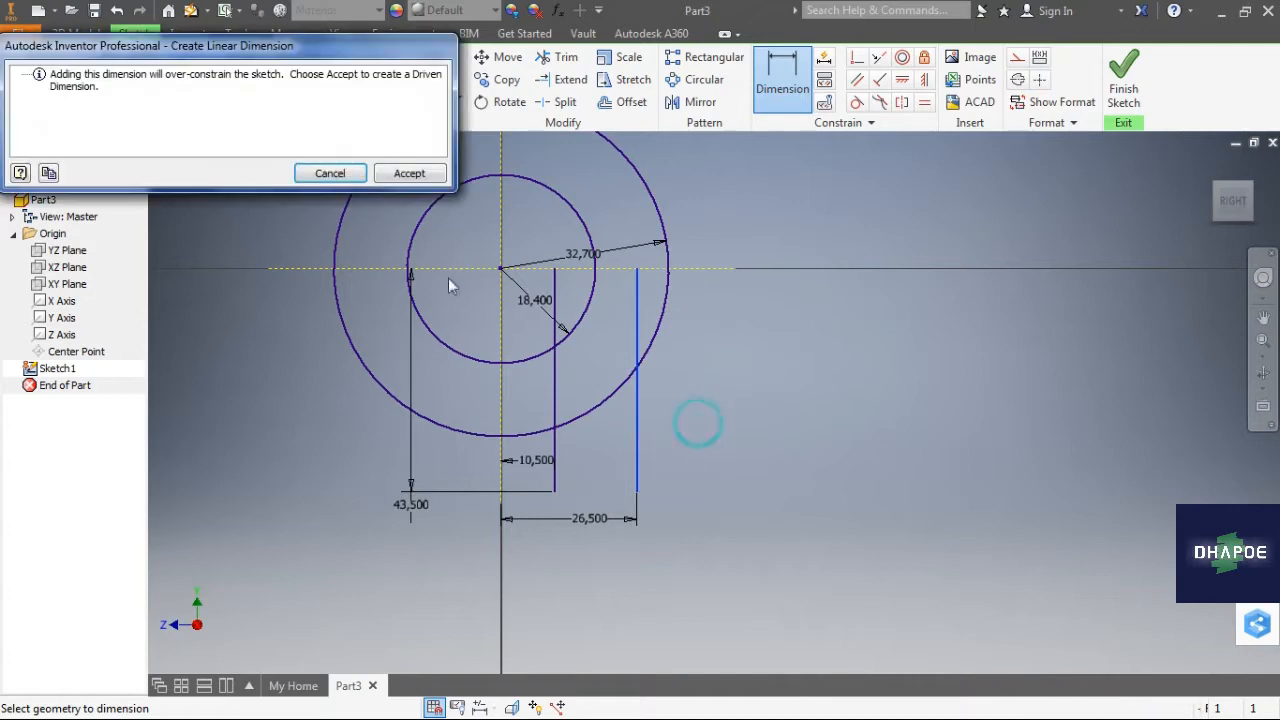
left_click(410, 174)
Draw a horizontal line joining the lower endpoints of the two vertical lines to close the leg's bottom.
key("l")
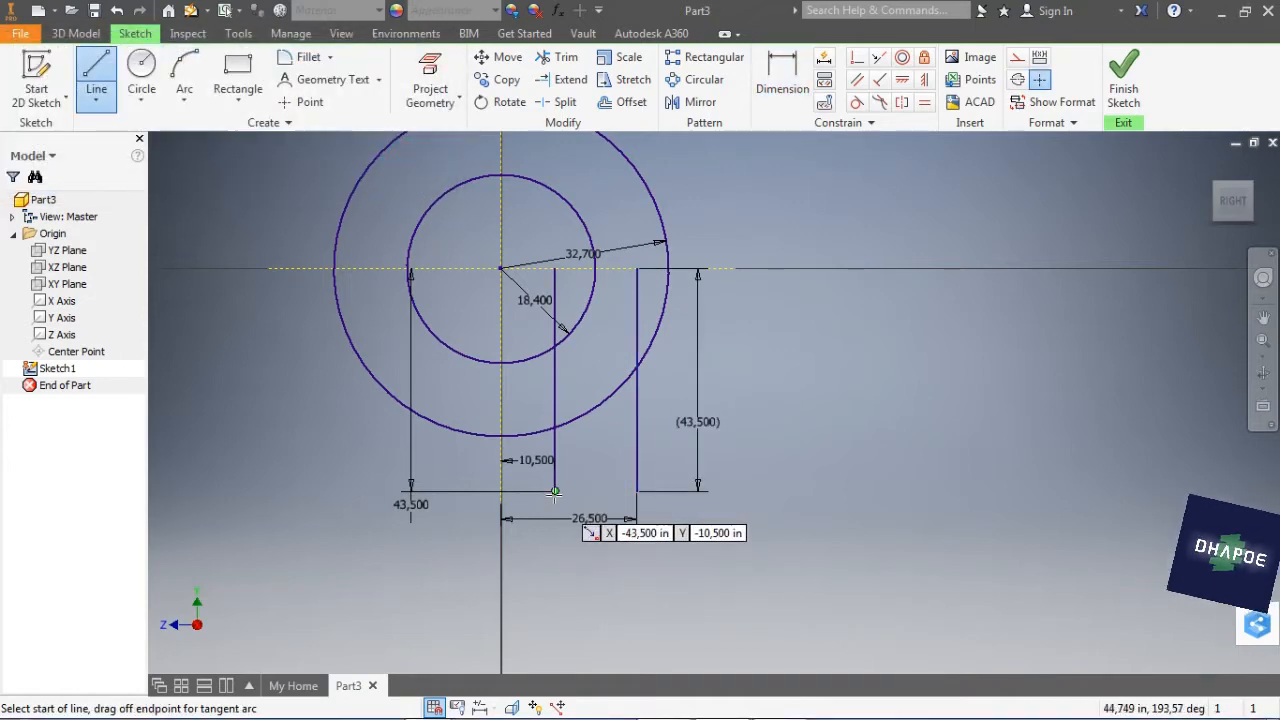
left_click(554, 493)
left_click(637, 492)
right_click(757, 409)
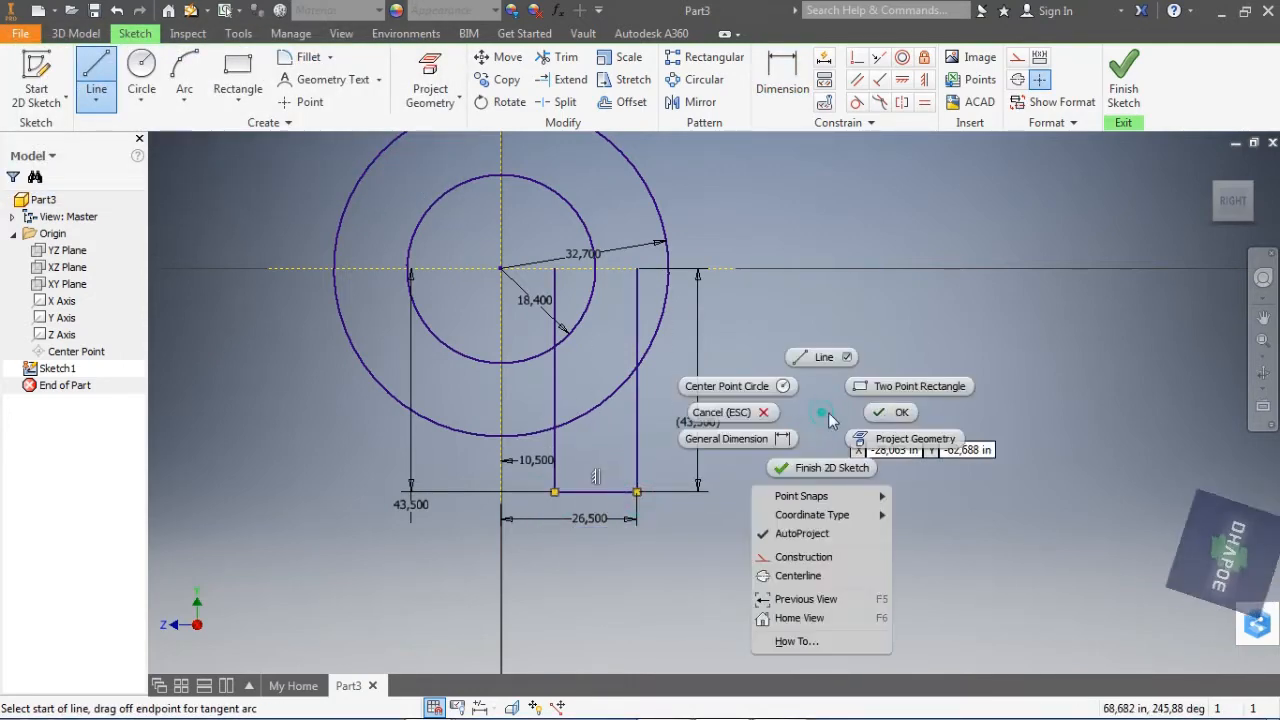
left_click(906, 410)
Trim the inner vertical line's part inside the inner circle and both circles' portions left of the vertical axis.
scroll(645, 423, "down", 3)
middle_click_drag(645, 425, 655, 532)
scroll(655, 532, "up", 2)
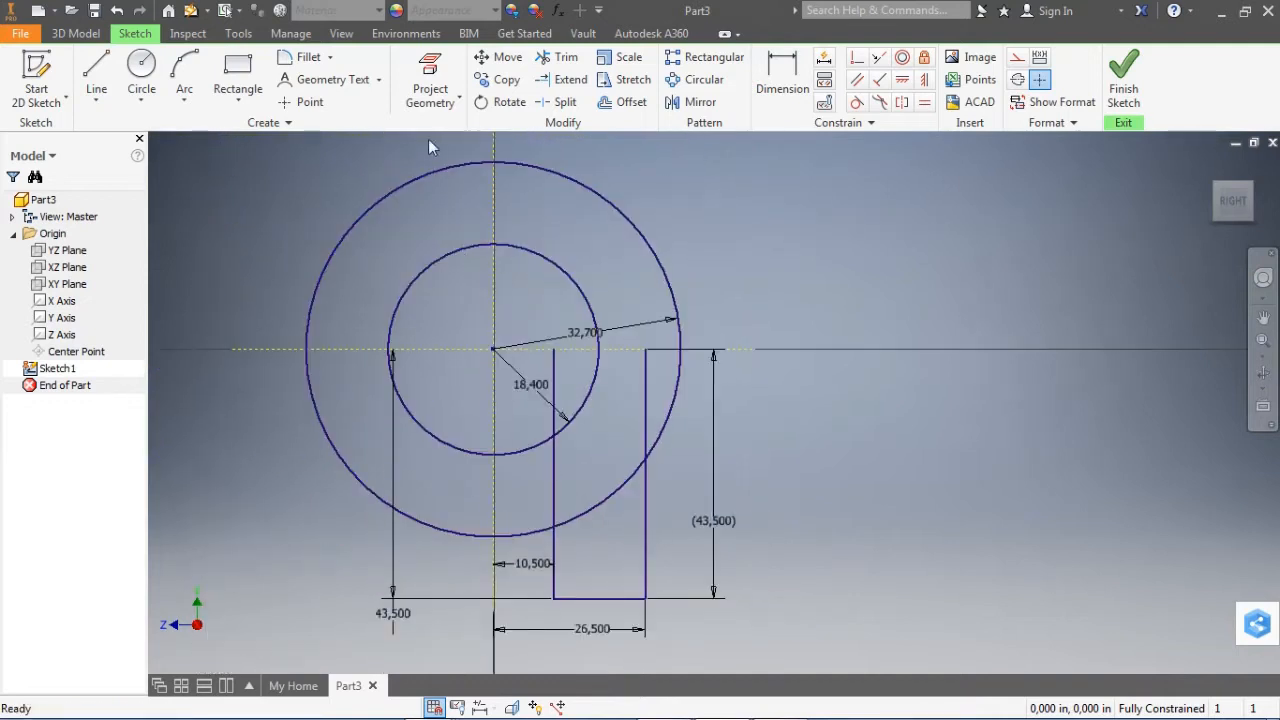
left_click(560, 57)
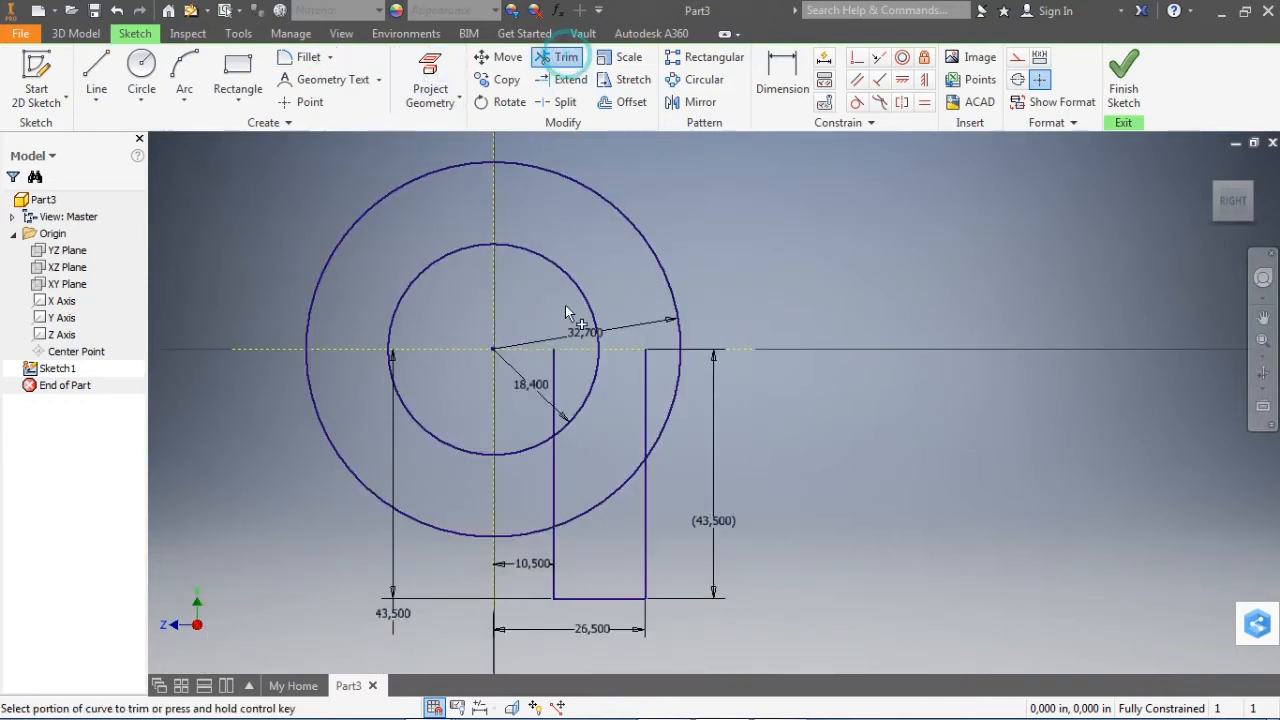
left_click(553, 386)
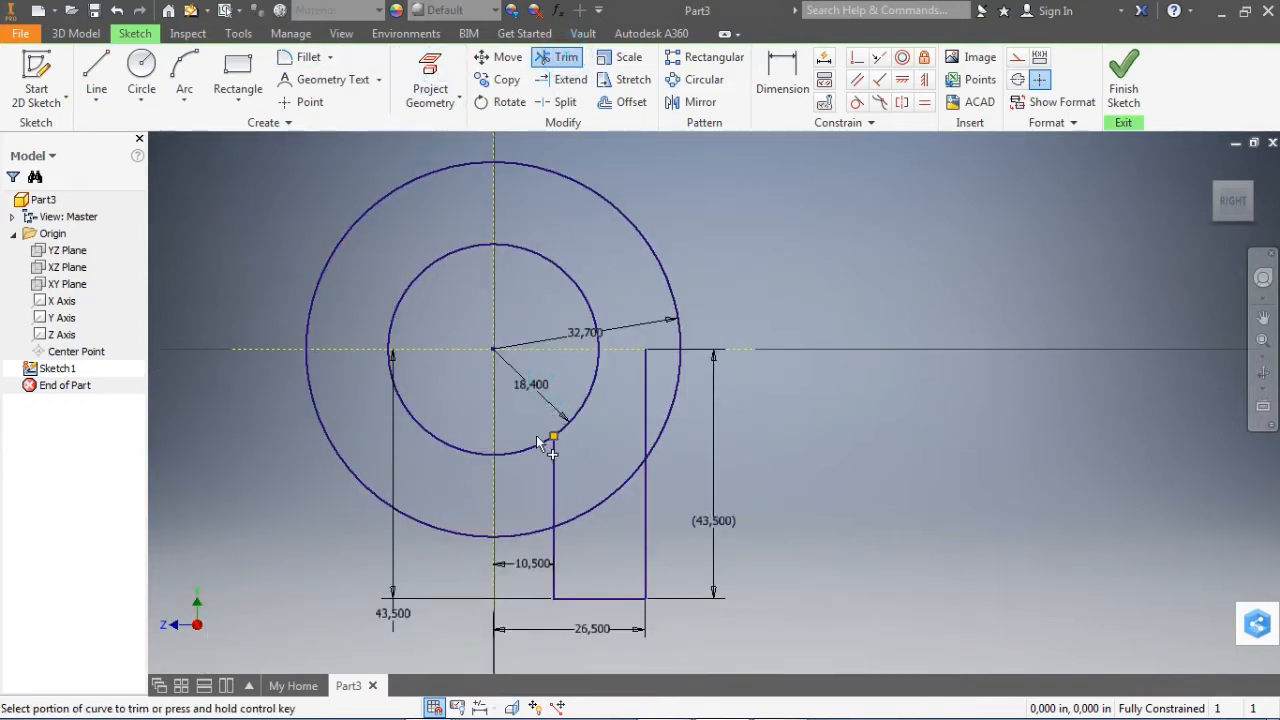
left_click(461, 248)
left_click(420, 177)
left_click(432, 436)
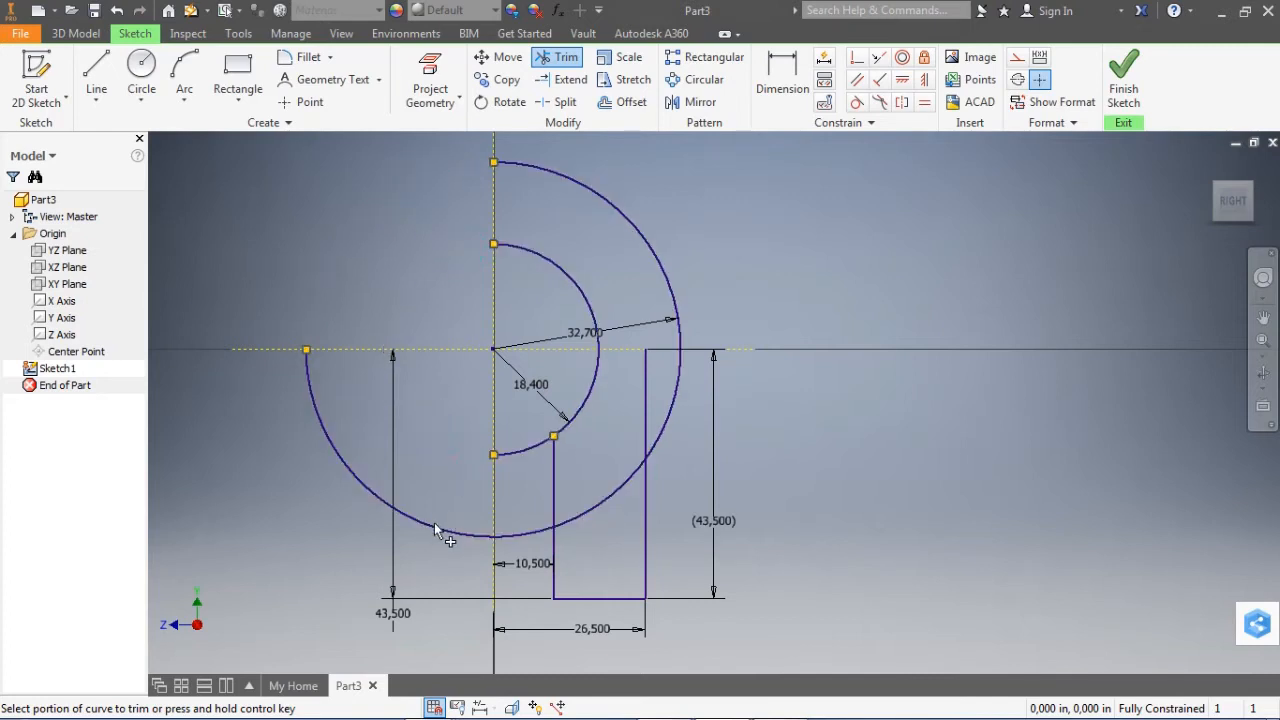
left_click(445, 533)
Trim the outer circle between the vertical axis and the outer leg line, and that line's part above the circle intersection.
left_click(535, 533)
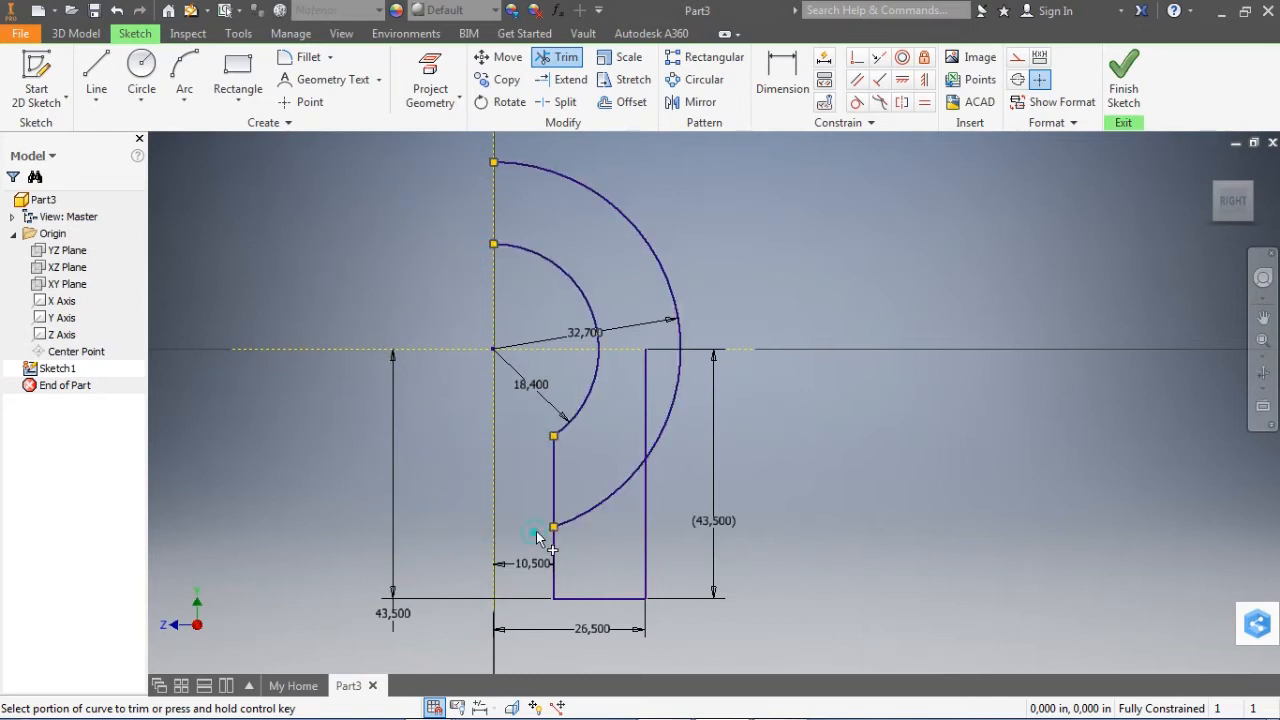
left_click(627, 481)
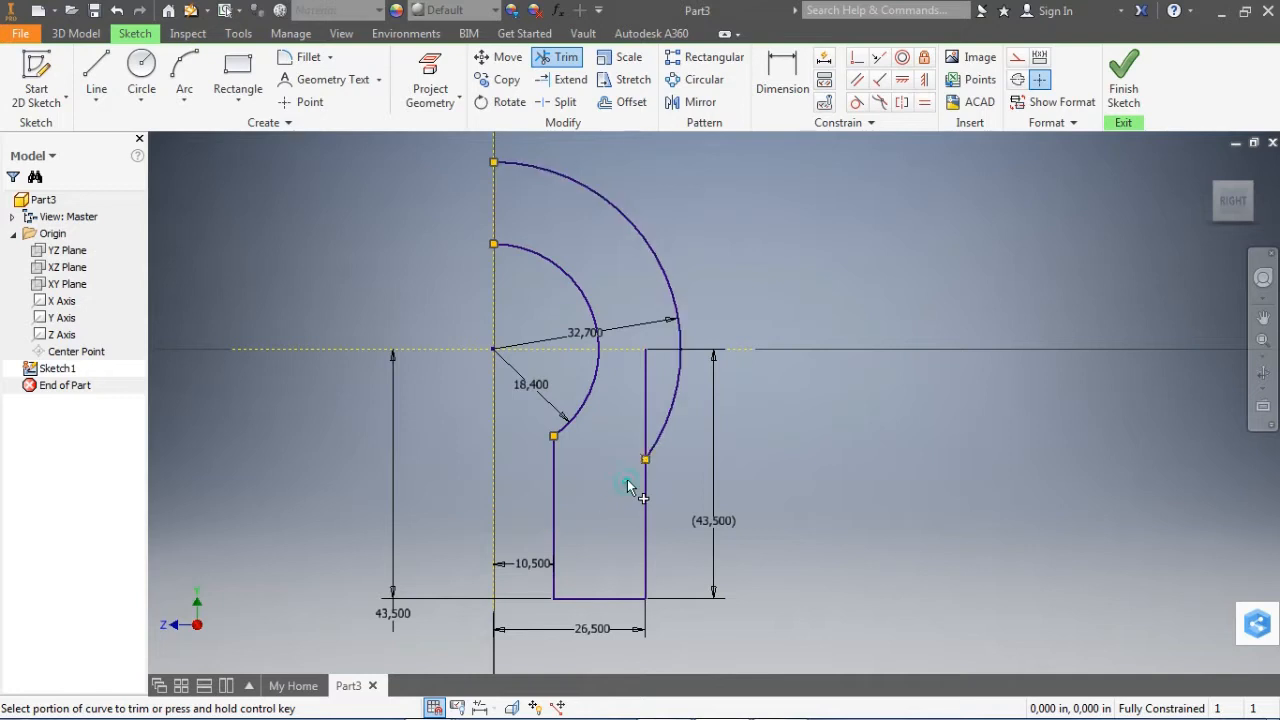
left_click(646, 425)
Close the profile with a 14.3 in vertical line between the upper endpoints of the outer and inner arcs.
mouse_move(848, 424)
middle_mouse_down()
mouse_move(808, 384)
mouse_move(729, 411)
mouse_move(686, 480)
middle_mouse_up()
scroll(750, 388, "down", 2)
scroll(737, 390, "up", 3)
left_click(96, 75)
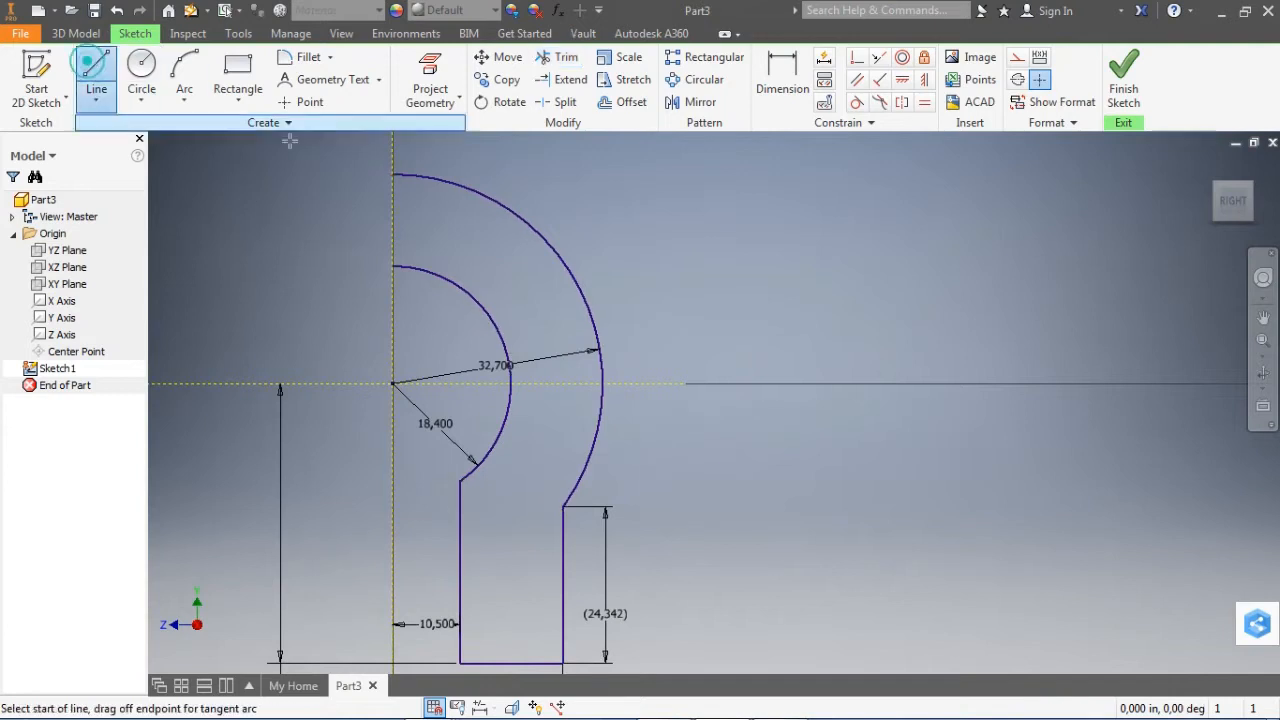
left_click(392, 174)
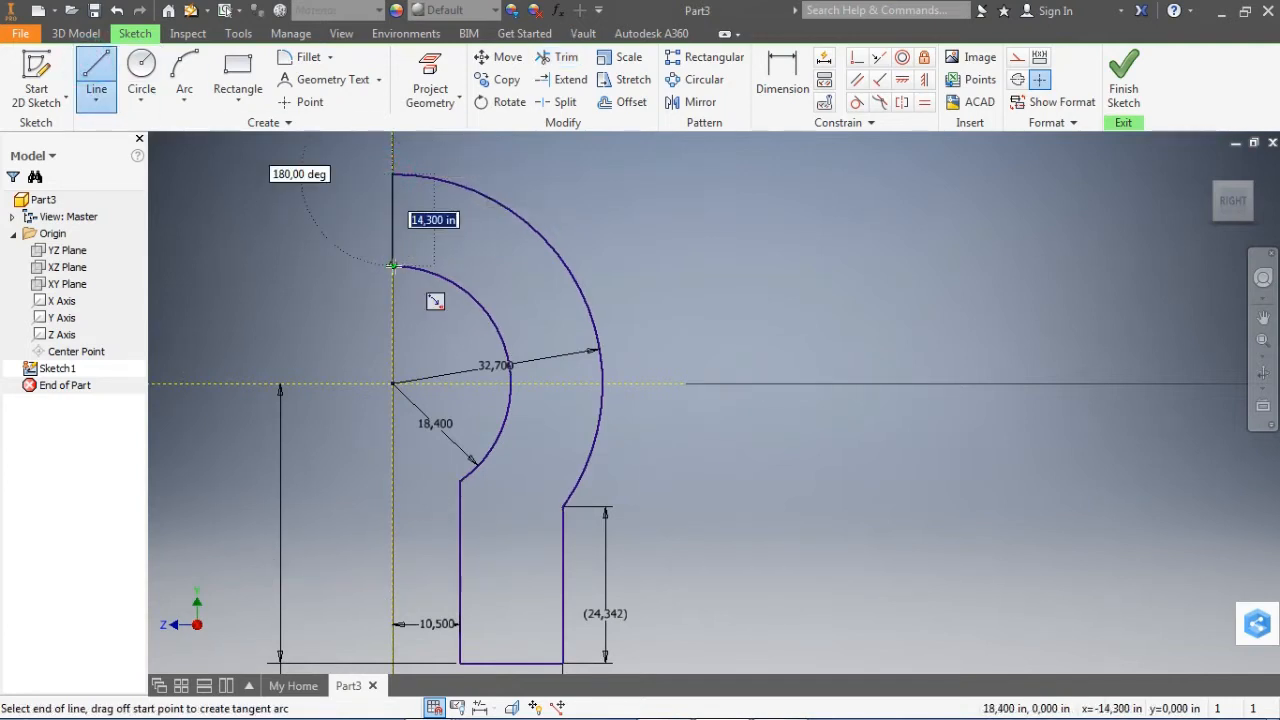
left_click(393, 265)
right_click(852, 186)
left_click(928, 192)
Finish the sketch and extrude the closed bow and leg profile symmetrically by 13.6 in as a new solid.
scroll(798, 256, "up", 3)
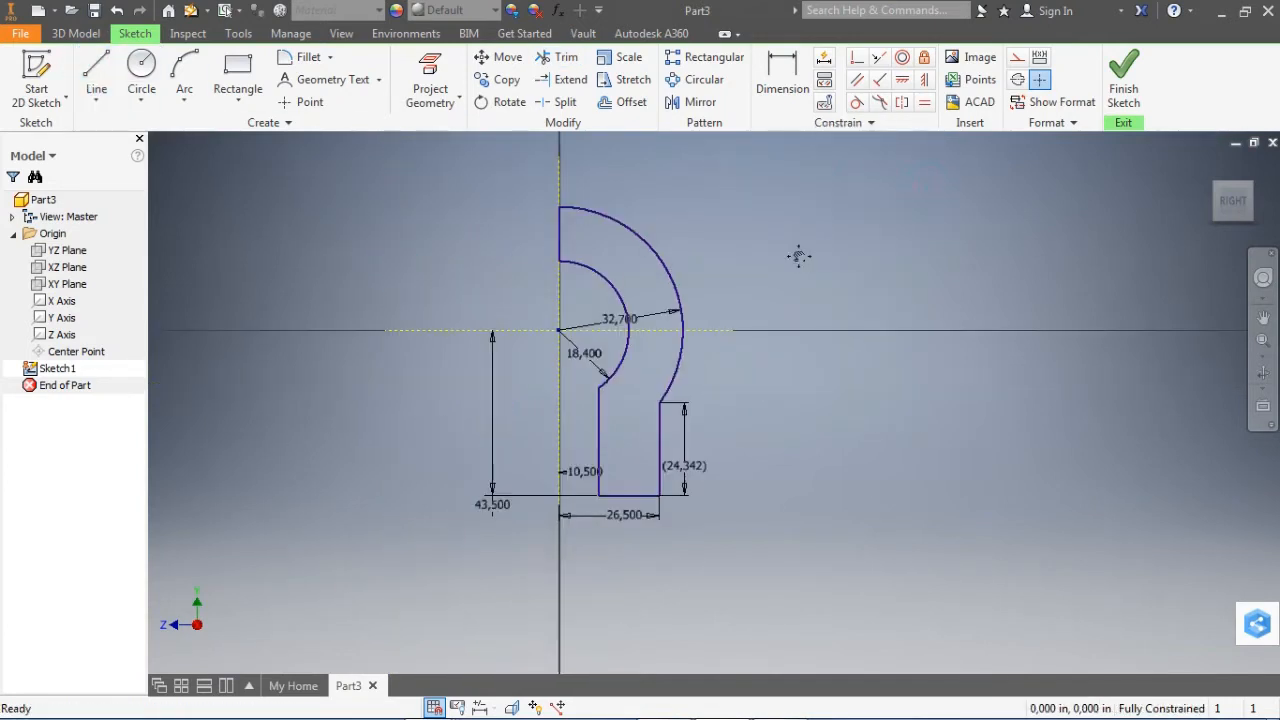
left_click(1123, 78)
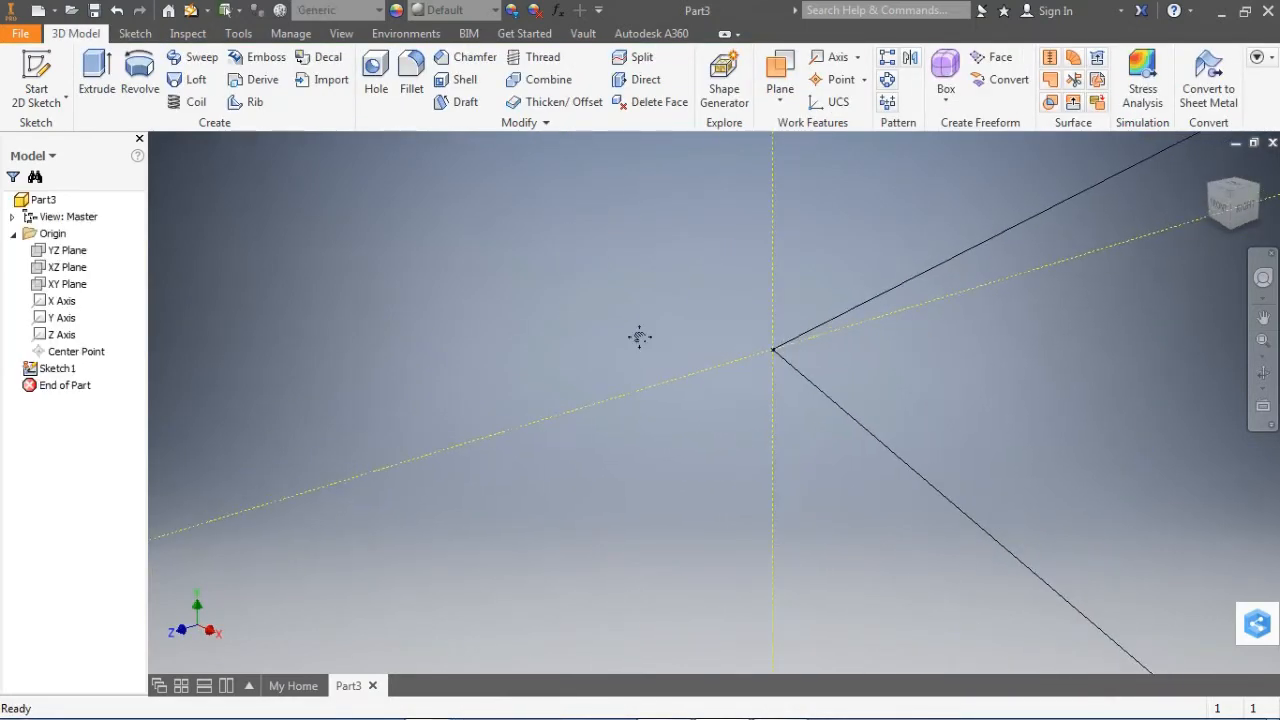
left_click(97, 80)
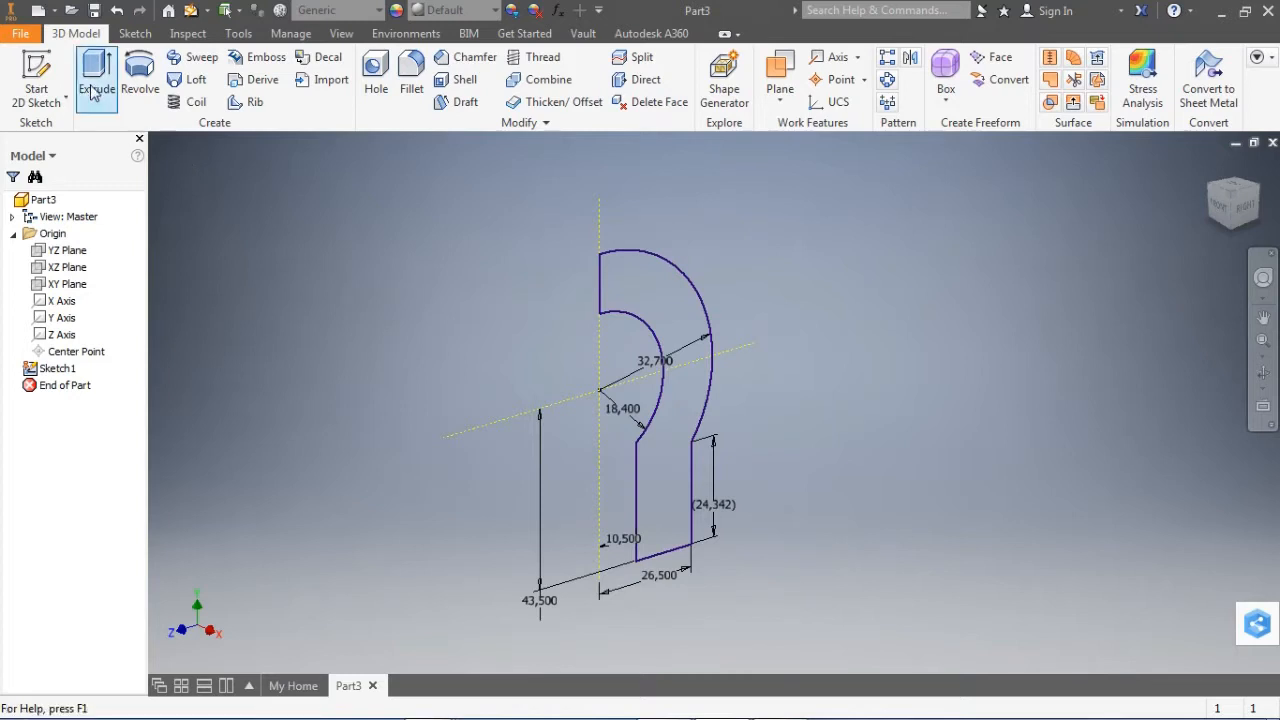
left_click(969, 393)
middle_click_drag(604, 365, 489, 362)
left_click(922, 340)
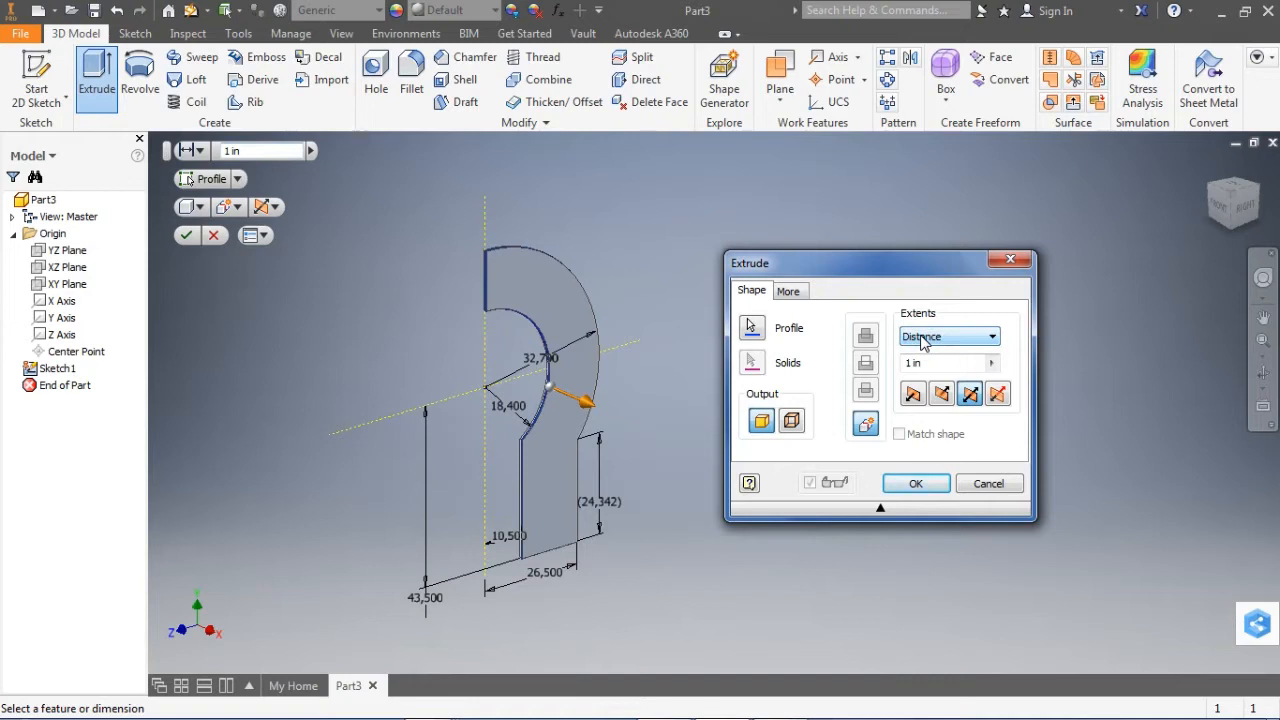
left_click(752, 327)
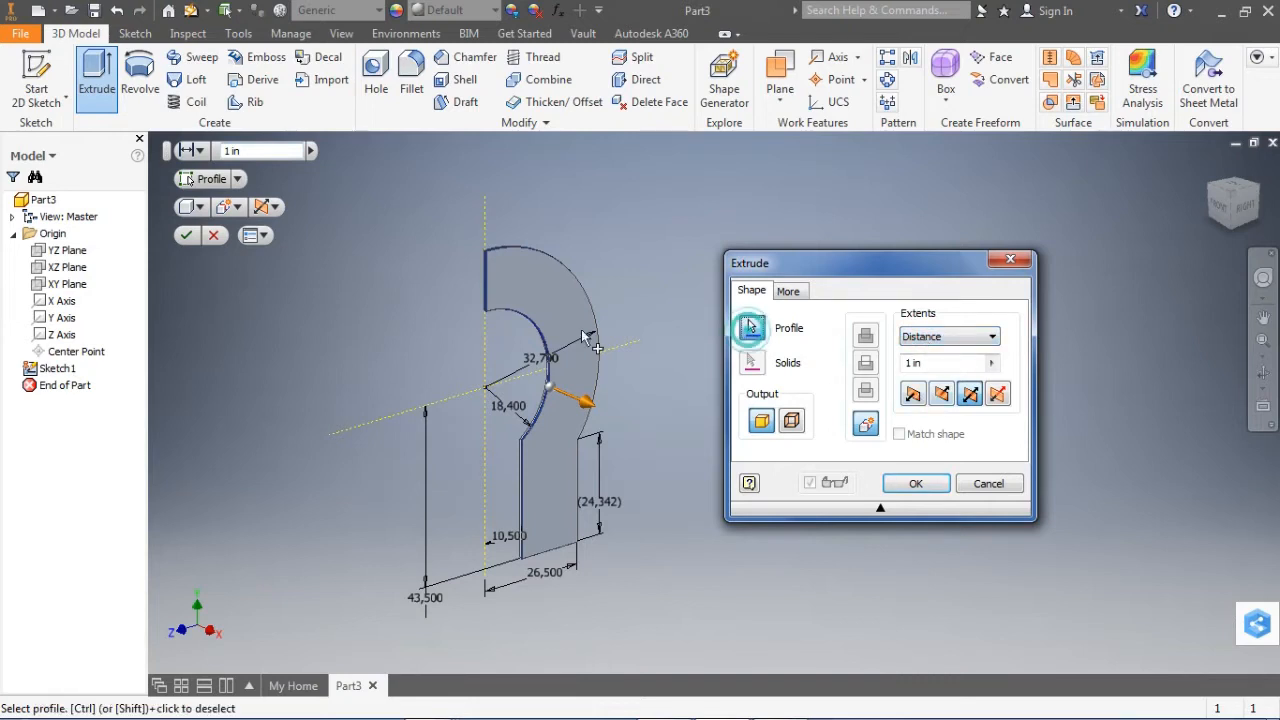
left_click(969, 393)
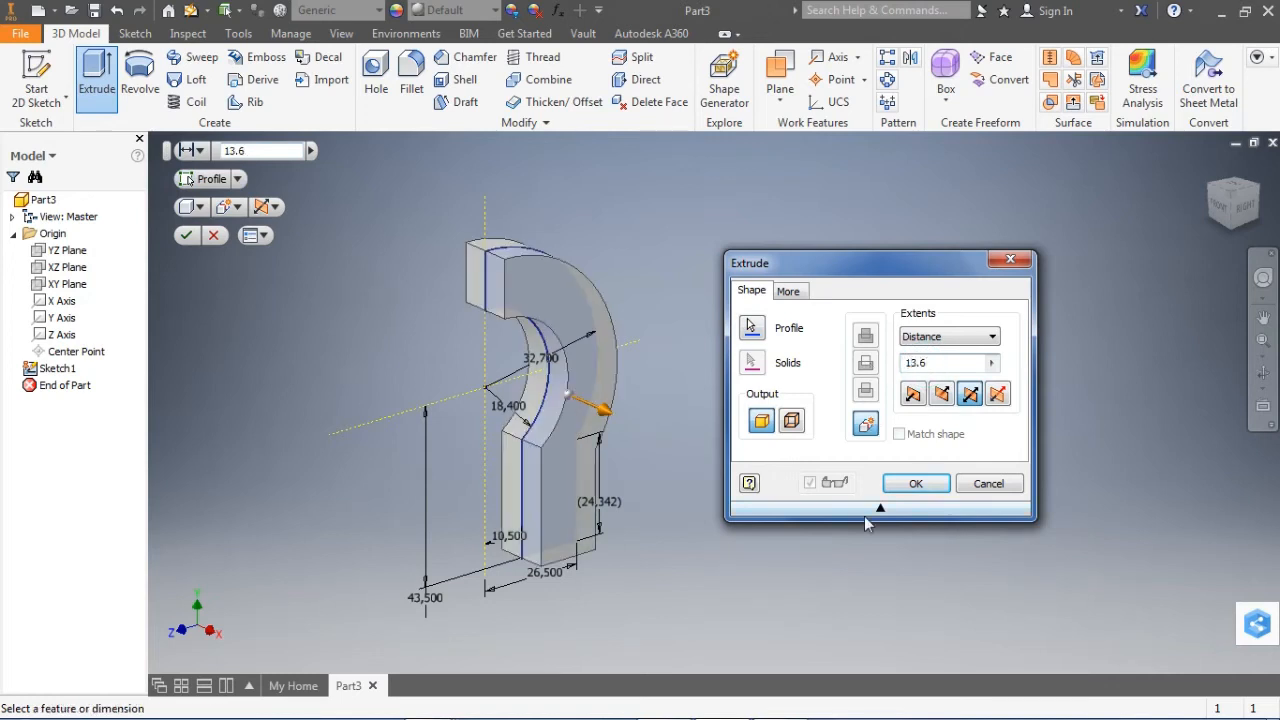
left_click(917, 483)
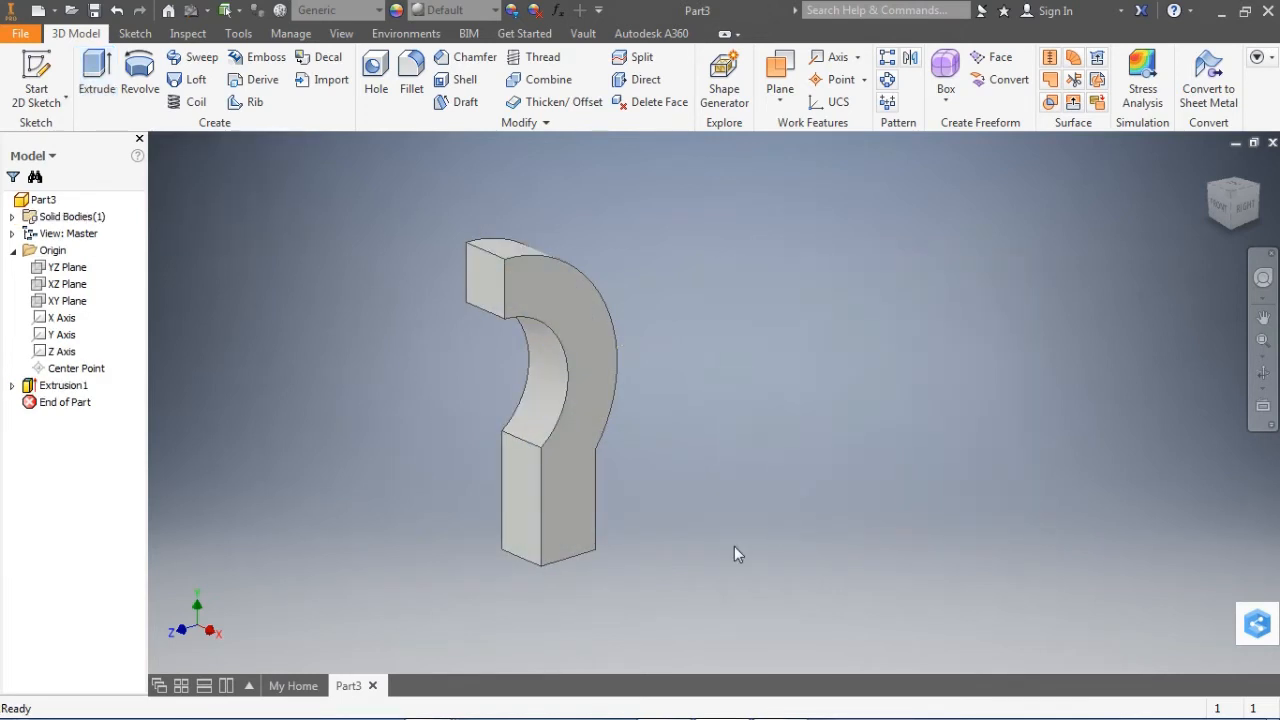
Start a 2D sketch on the leg's outer flat face and project the leg's lower edge into it.
middle_click_drag(726, 561, 661, 433, "shift")
left_click(36, 88)
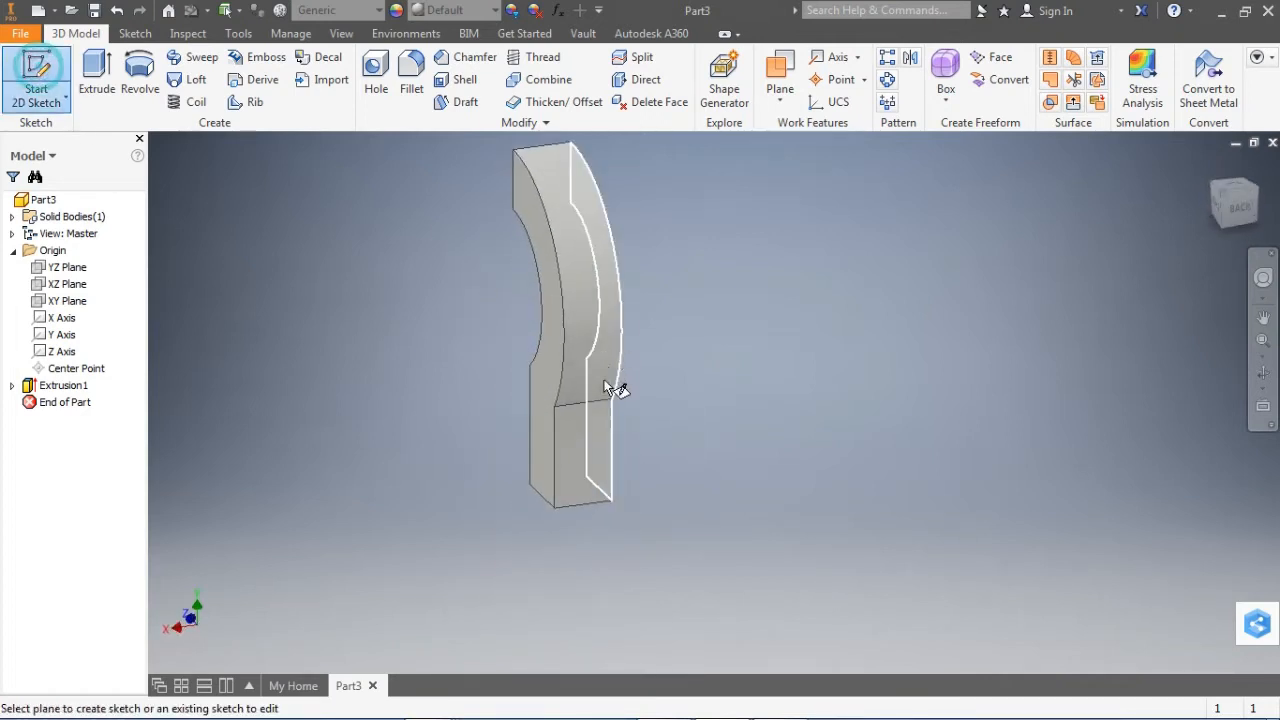
left_click(598, 460)
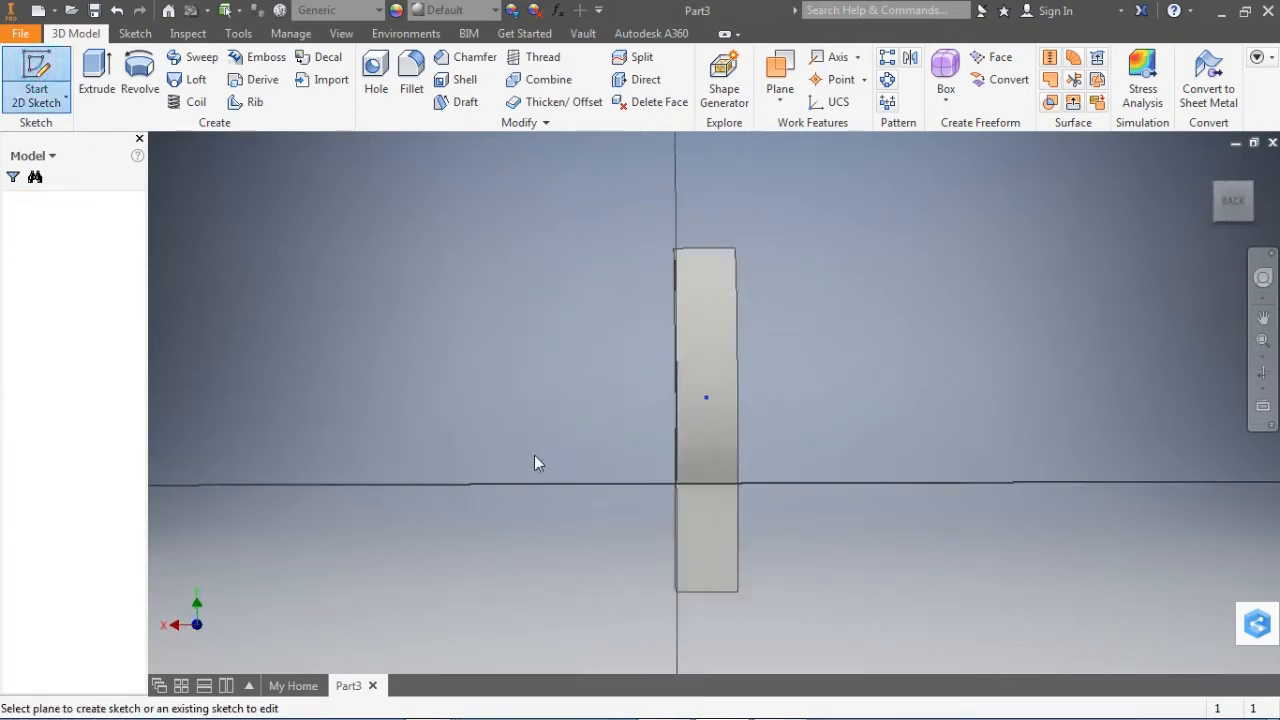
mouse_move(534, 455)
middle_mouse_down()
mouse_move(445, 438)
mouse_move(415, 398)
middle_mouse_up()
left_click(430, 88)
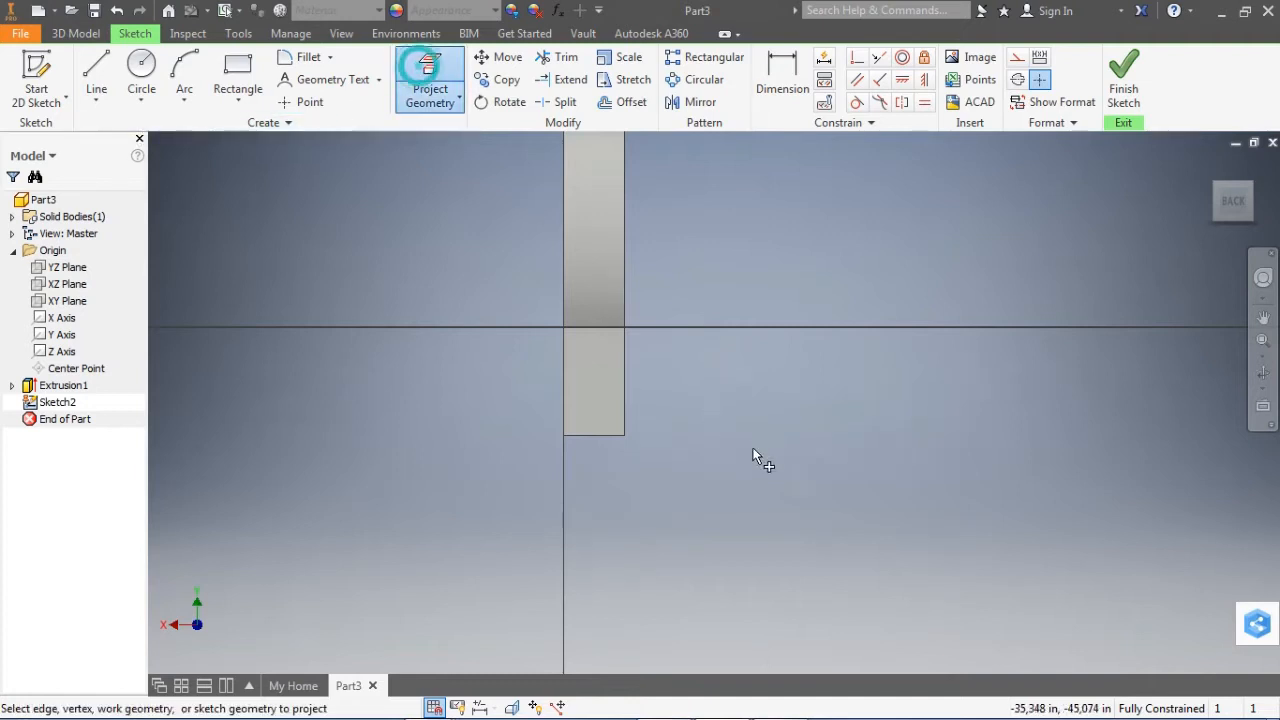
scroll(683, 452, "up", 3)
left_click(535, 412)
scroll(709, 391, "down", 2)
middle_click_drag(709, 391, 629, 502)
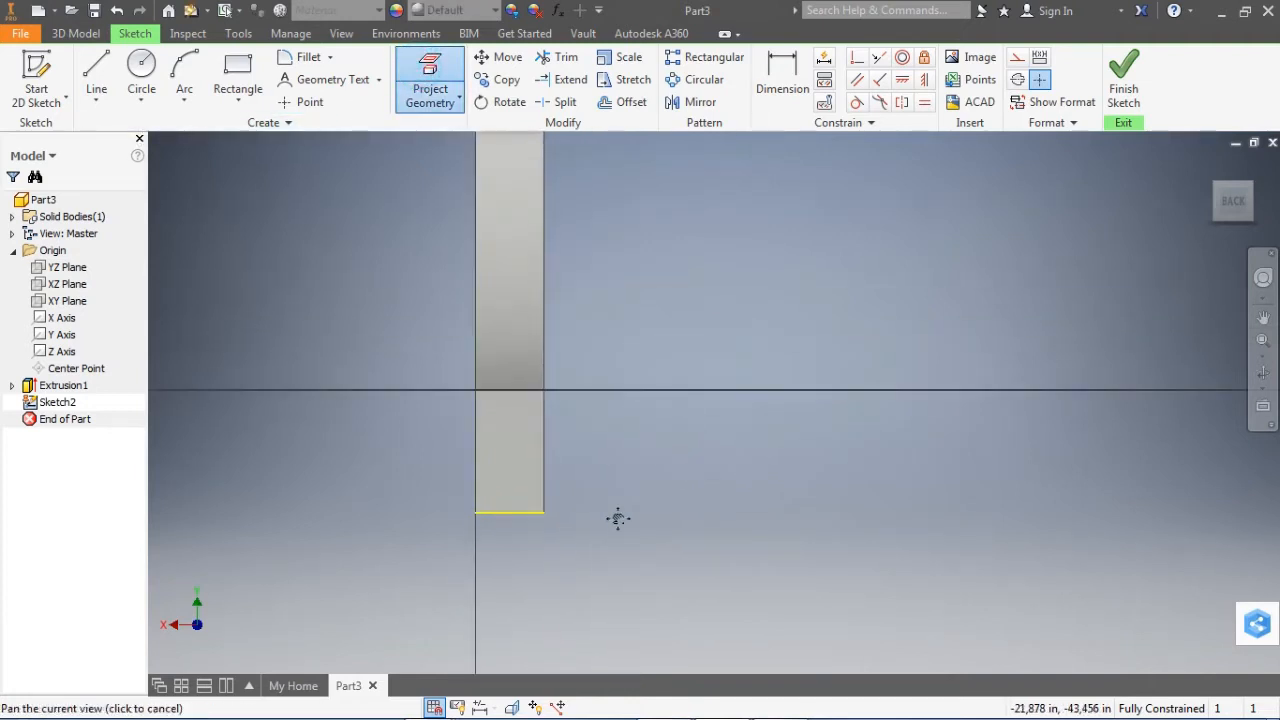
key("Escape")
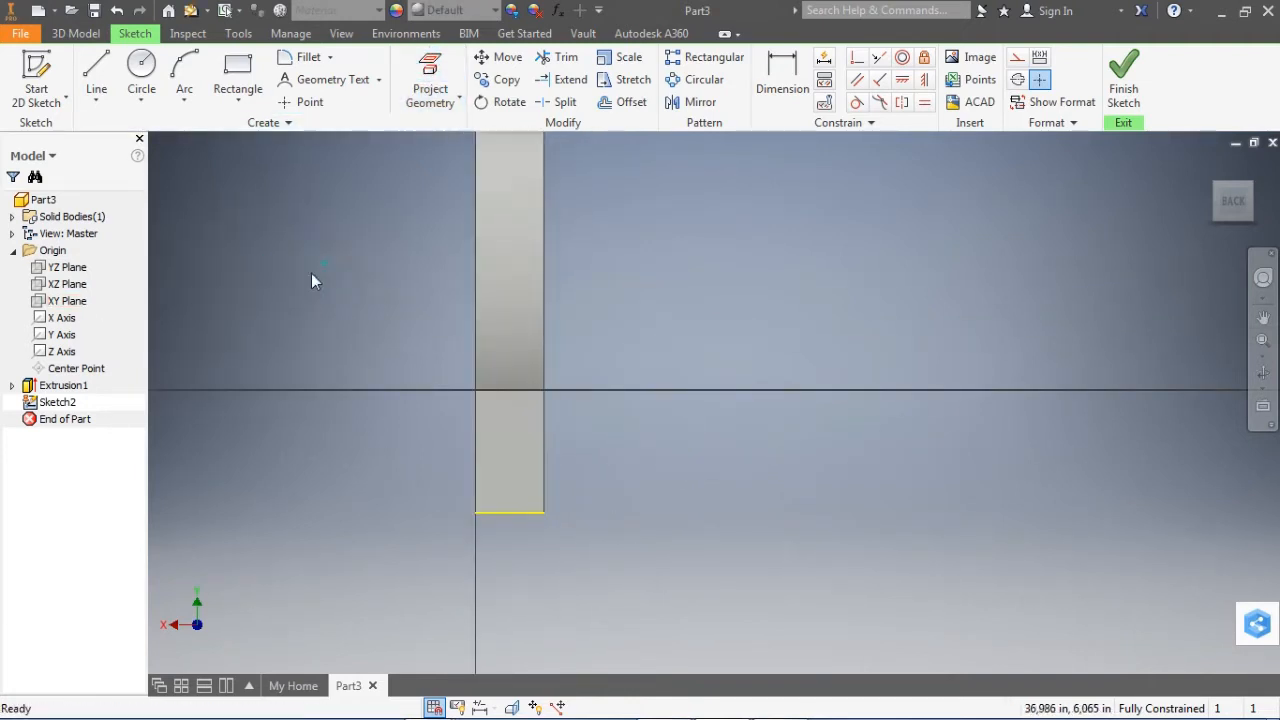
Project the Y axis into the sketch and convert it and the projected lower edge to construction lines.
left_click(61, 334)
left_click(430, 80)
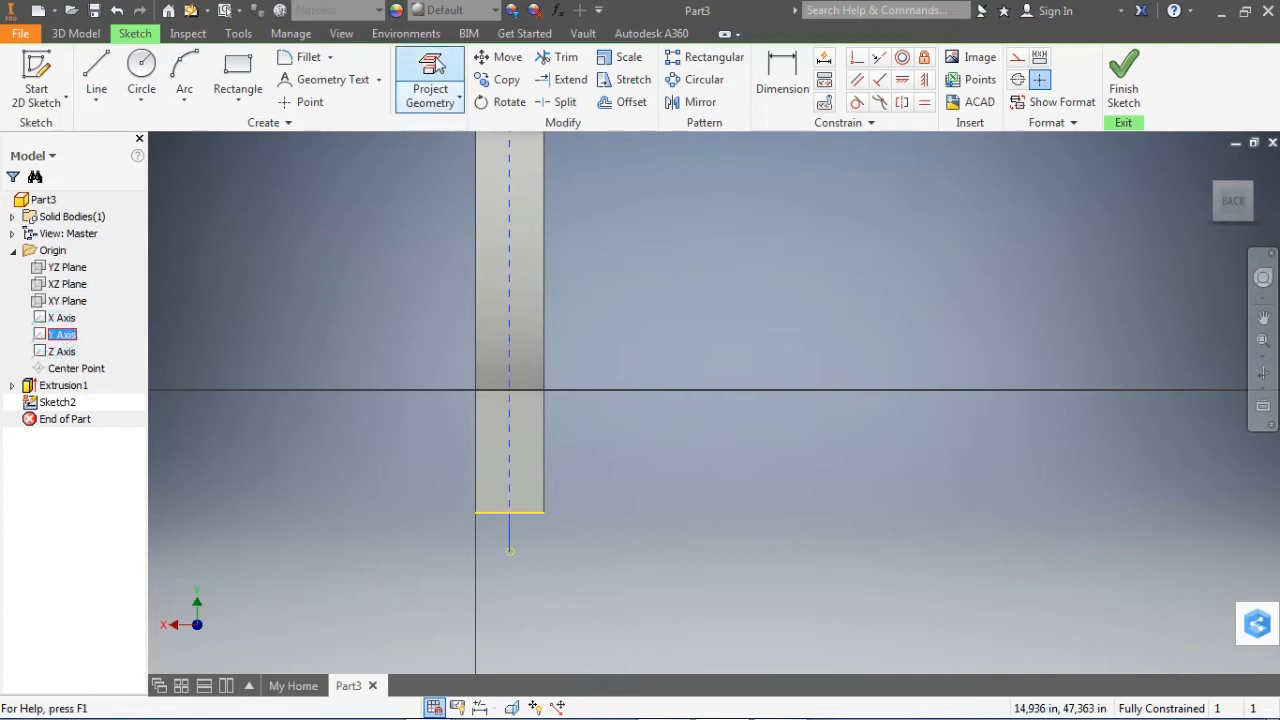
right_click(679, 262)
left_click(737, 259)
left_click_drag(486, 540, 476, 510)
left_click(1016, 57)
right_click(757, 292)
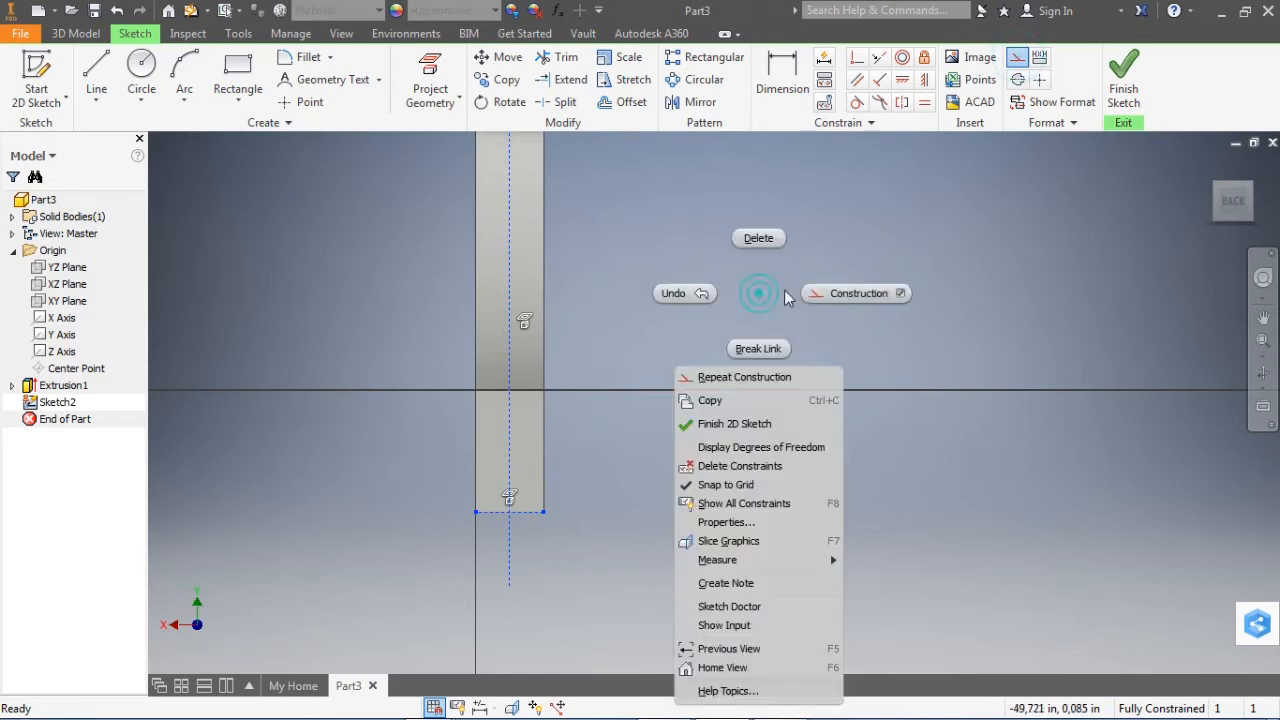
middle_click_drag(661, 349, 629, 303)
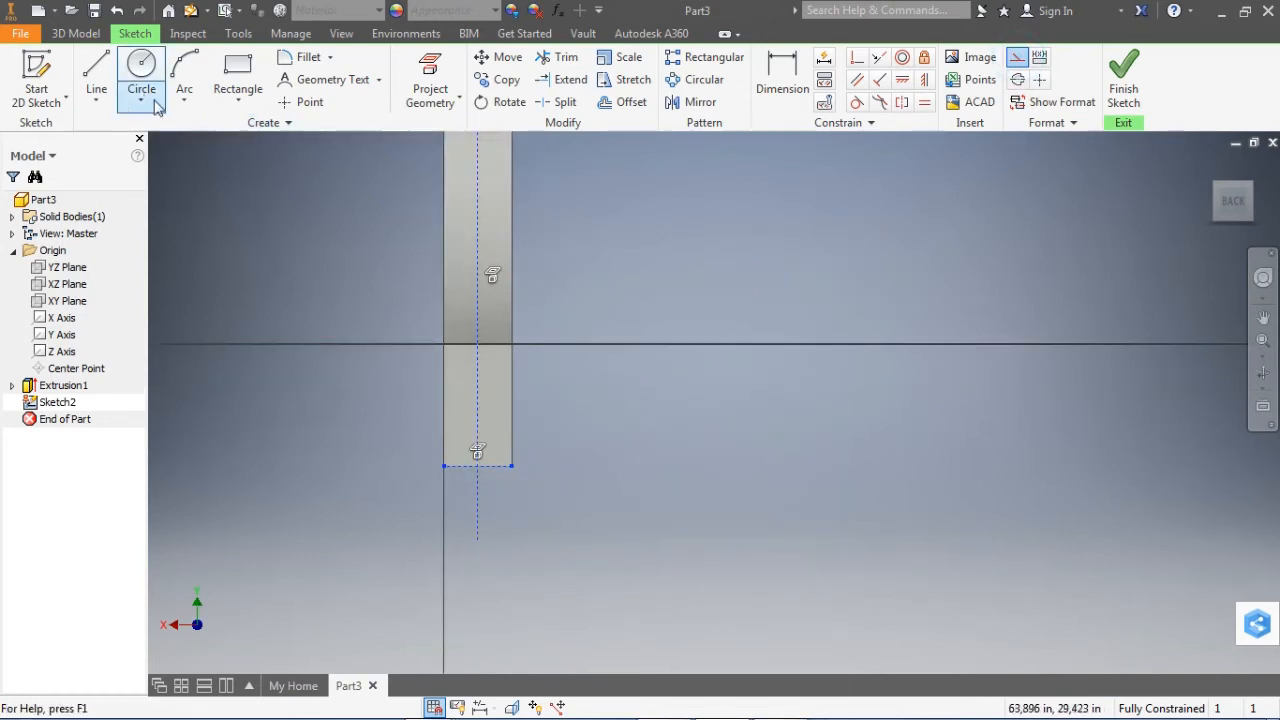
Draw a circle with a 28.8 in radius centred on the midpoint of the leg's lower edge.
left_click(141, 68)
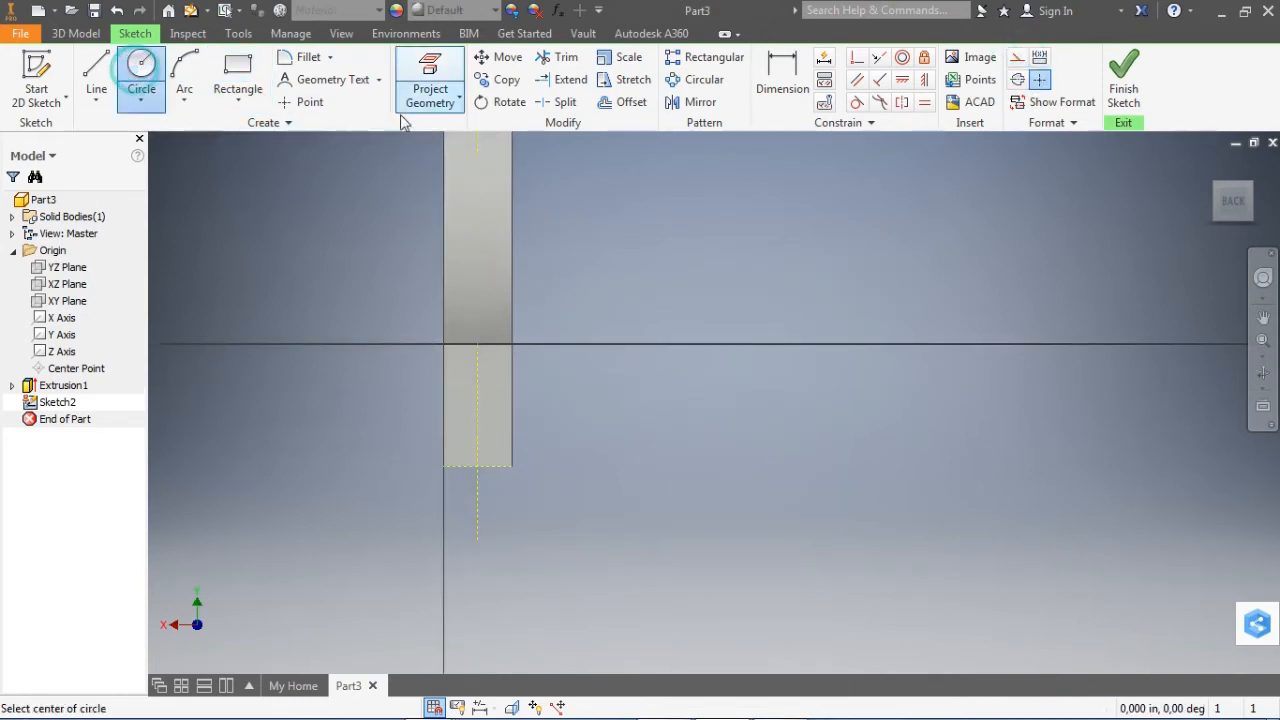
left_click(477, 465)
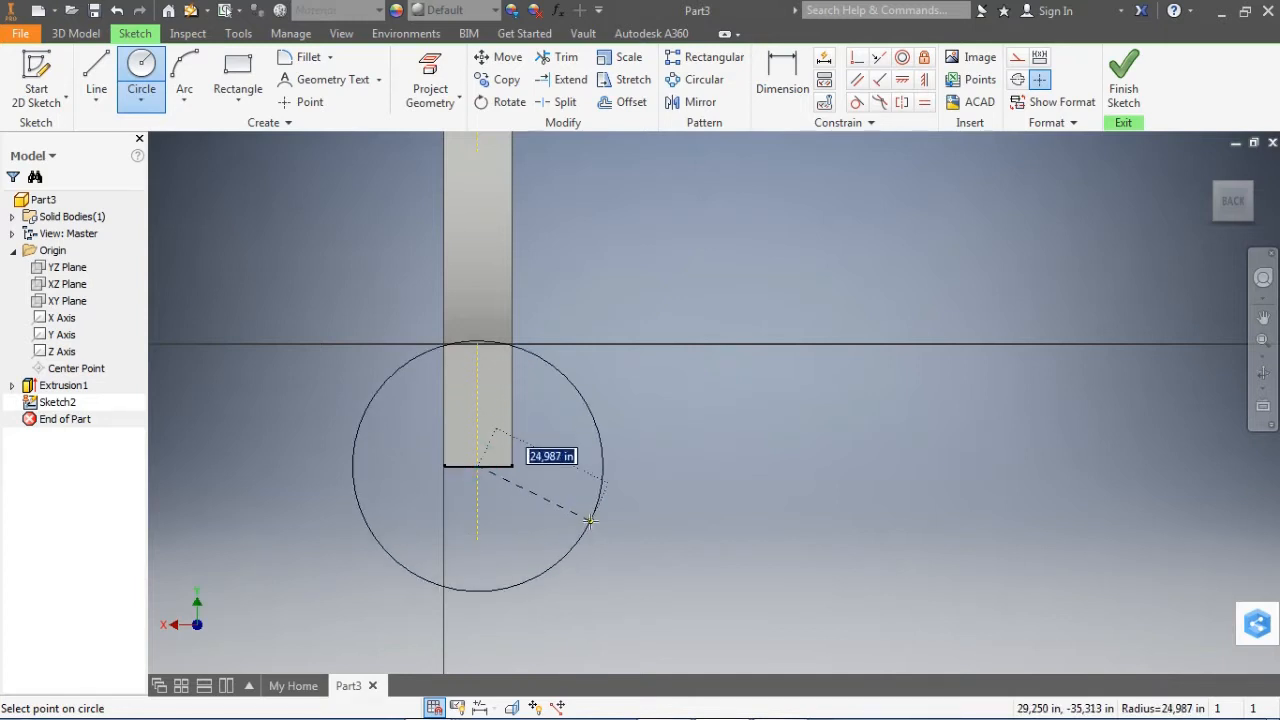
right_click(559, 542)
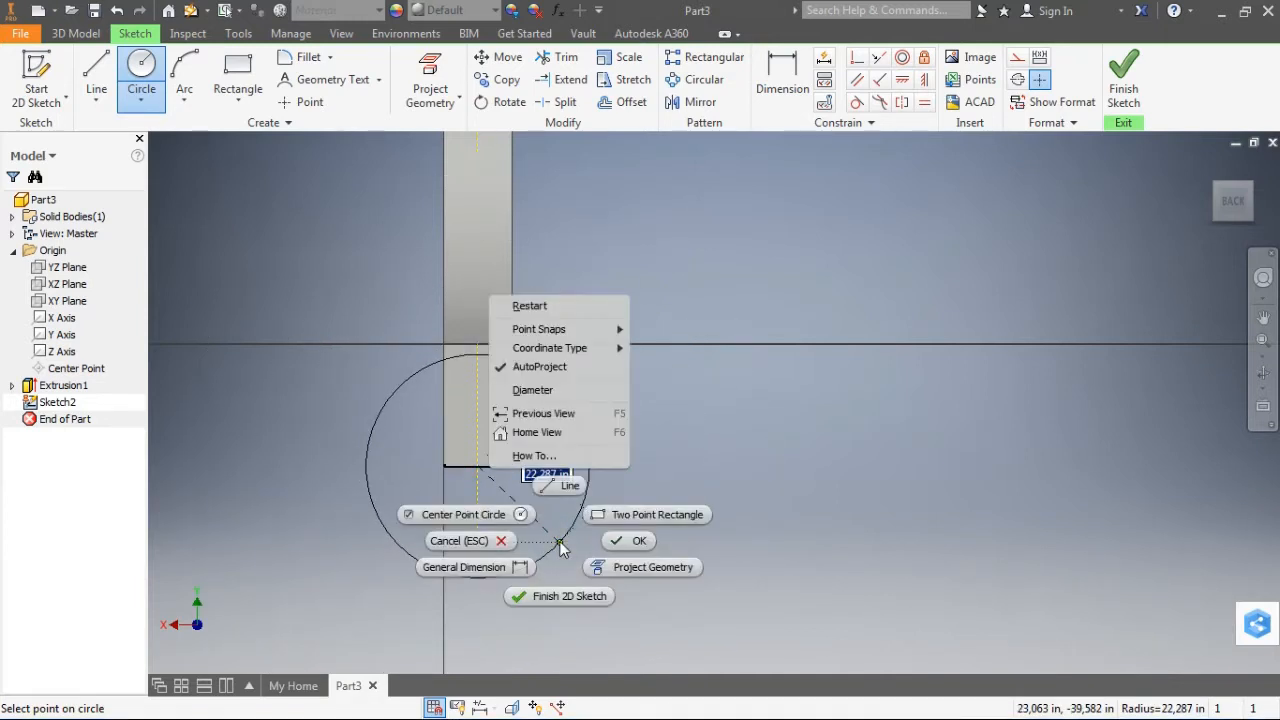
left_click(560, 543)
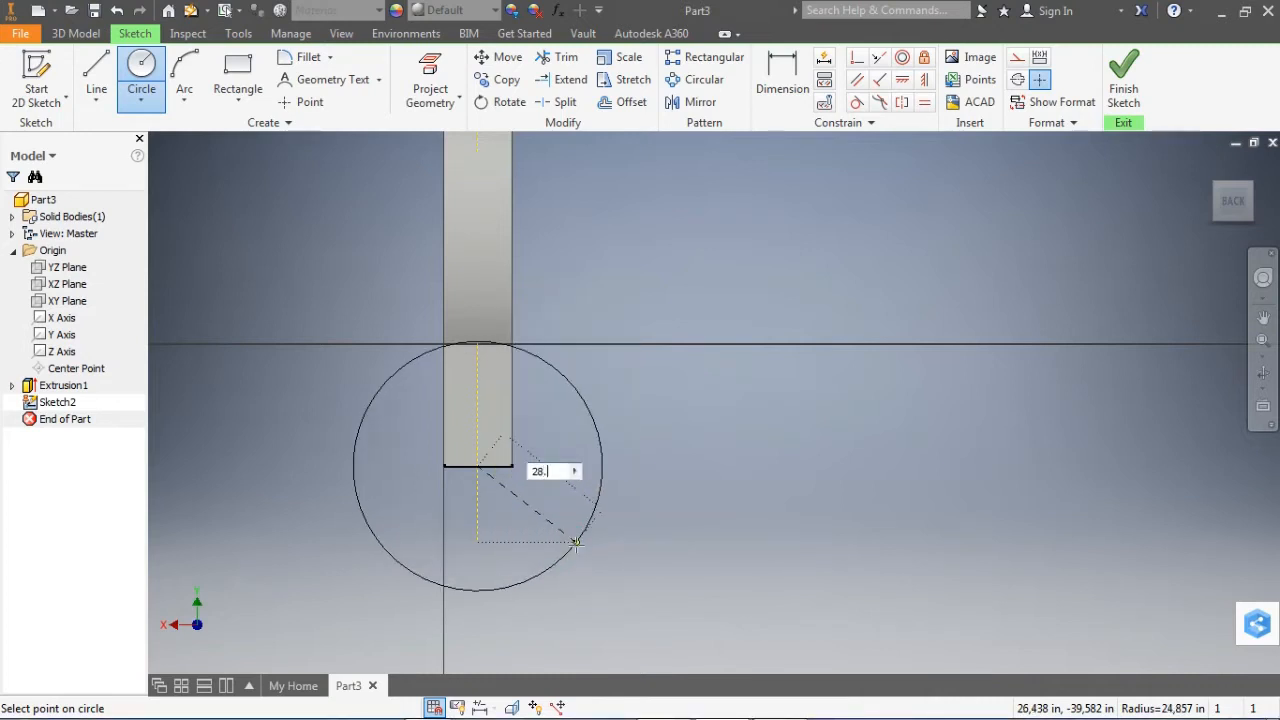
key("Return")
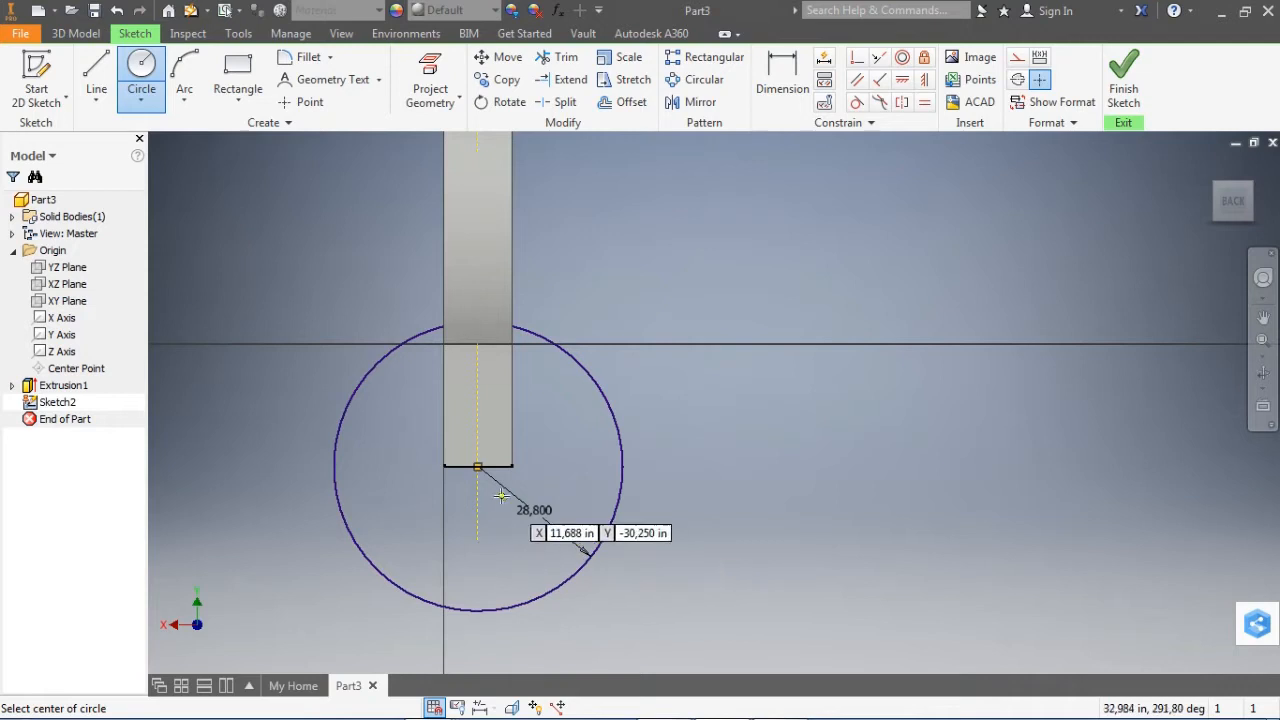
Draw a concentric inner circle with a 14 in radius at the same centre and finish the sketch.
left_click(478, 466)
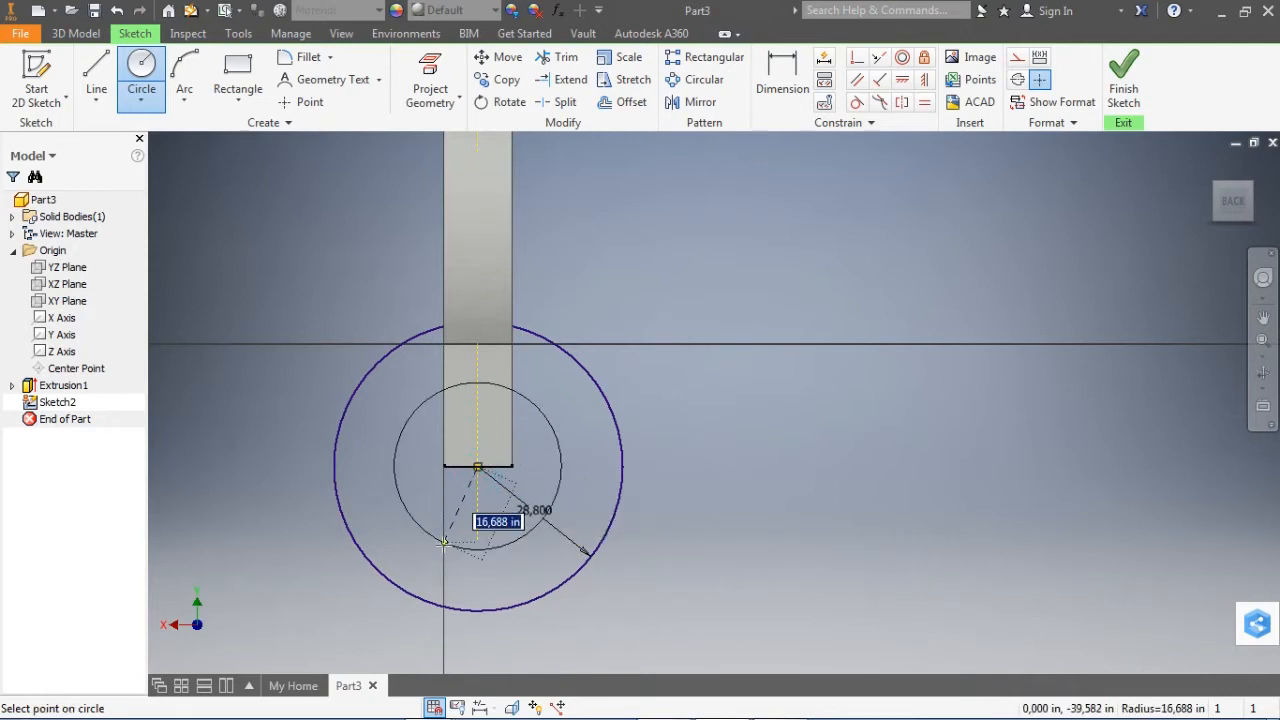
key("Return")
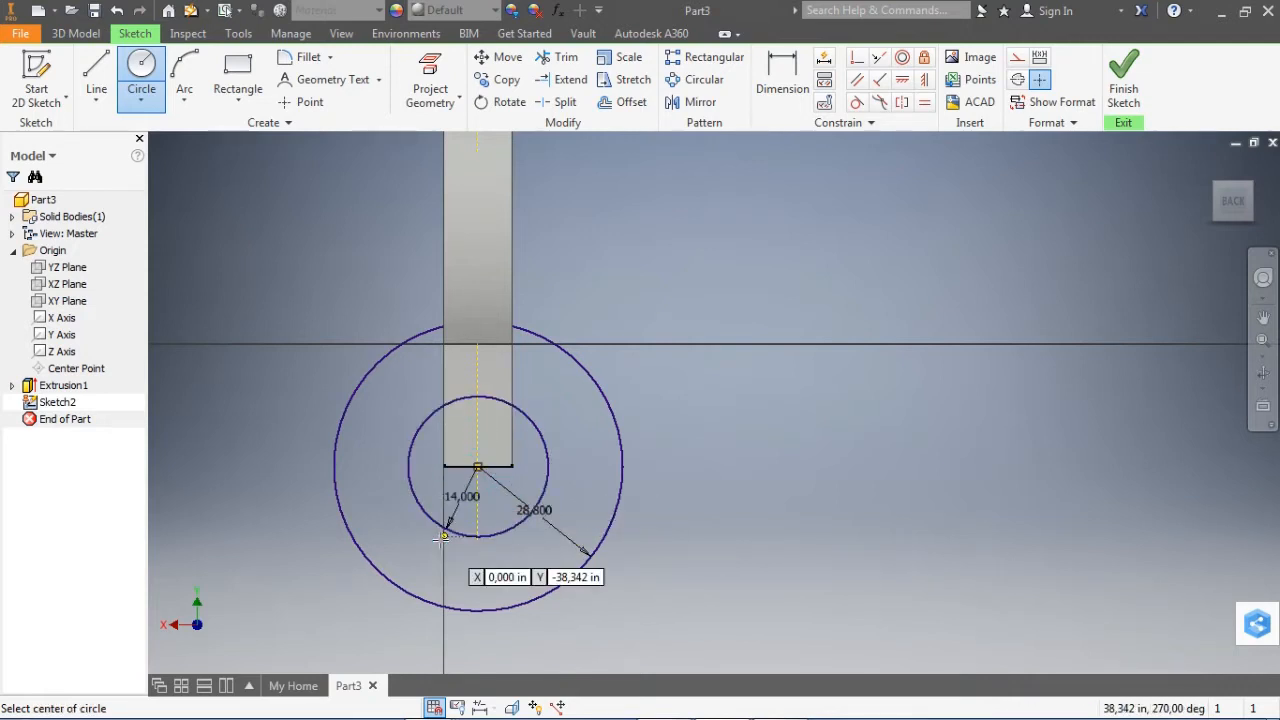
right_click(737, 321)
left_click(818, 322)
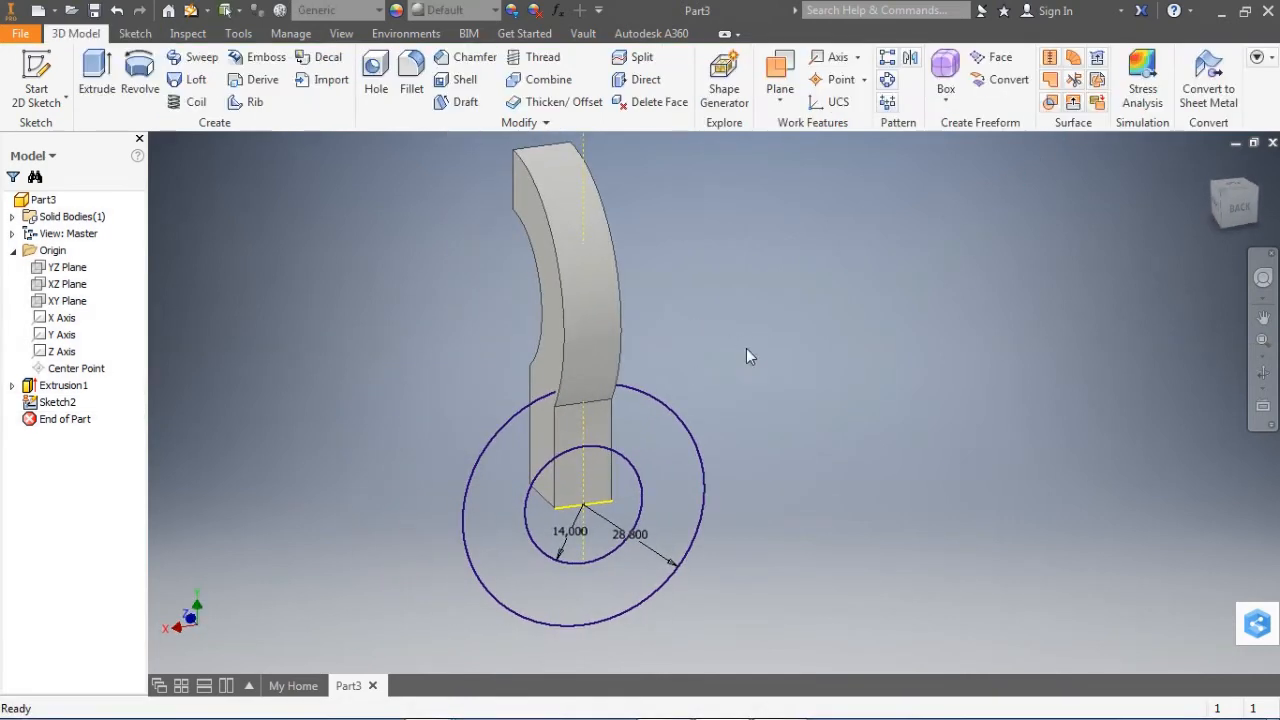
Set up a joined extrusion of the ring between the two circles, using To as the extents.
mouse_move(481, 449)
middle_mouse_down("shift")
mouse_move(467, 444)
mouse_move(652, 444)
mouse_move(552, 429)
middle_mouse_up("shift")
scroll(557, 427, "up", 3)
scroll(551, 420, "up", 1)
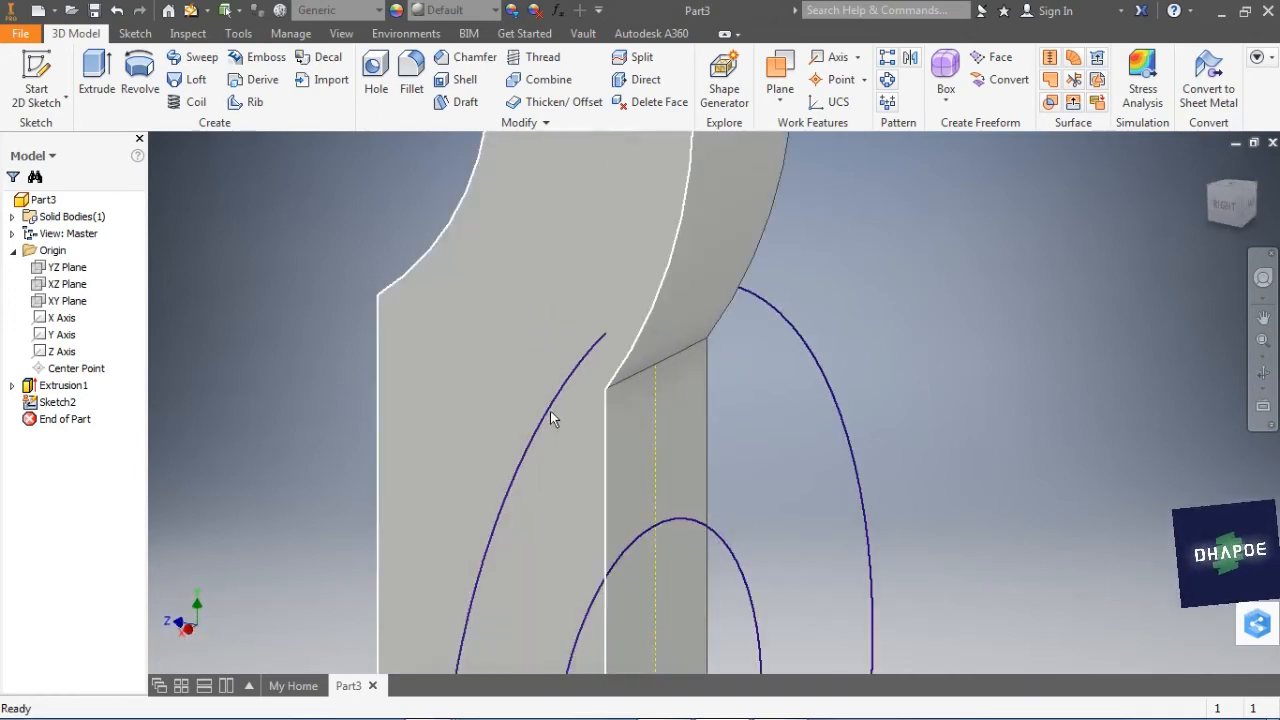
scroll(551, 420, "down", 3)
left_click(97, 82)
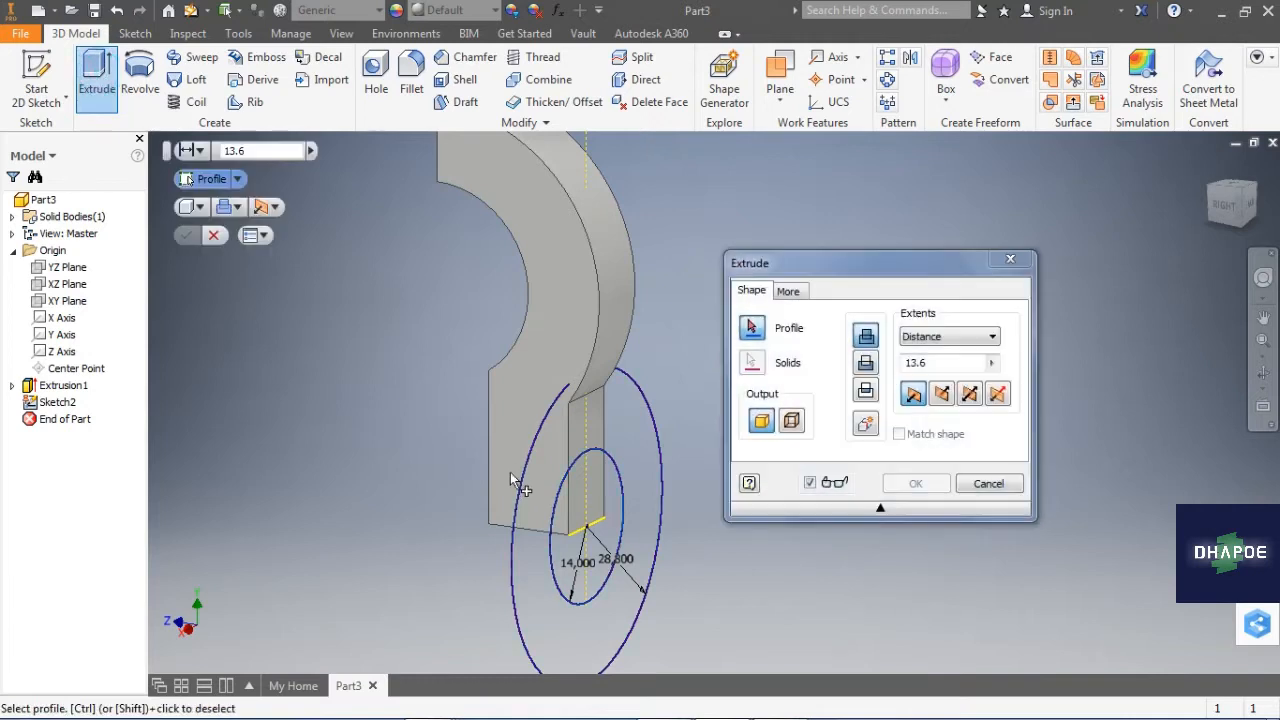
left_click(543, 466)
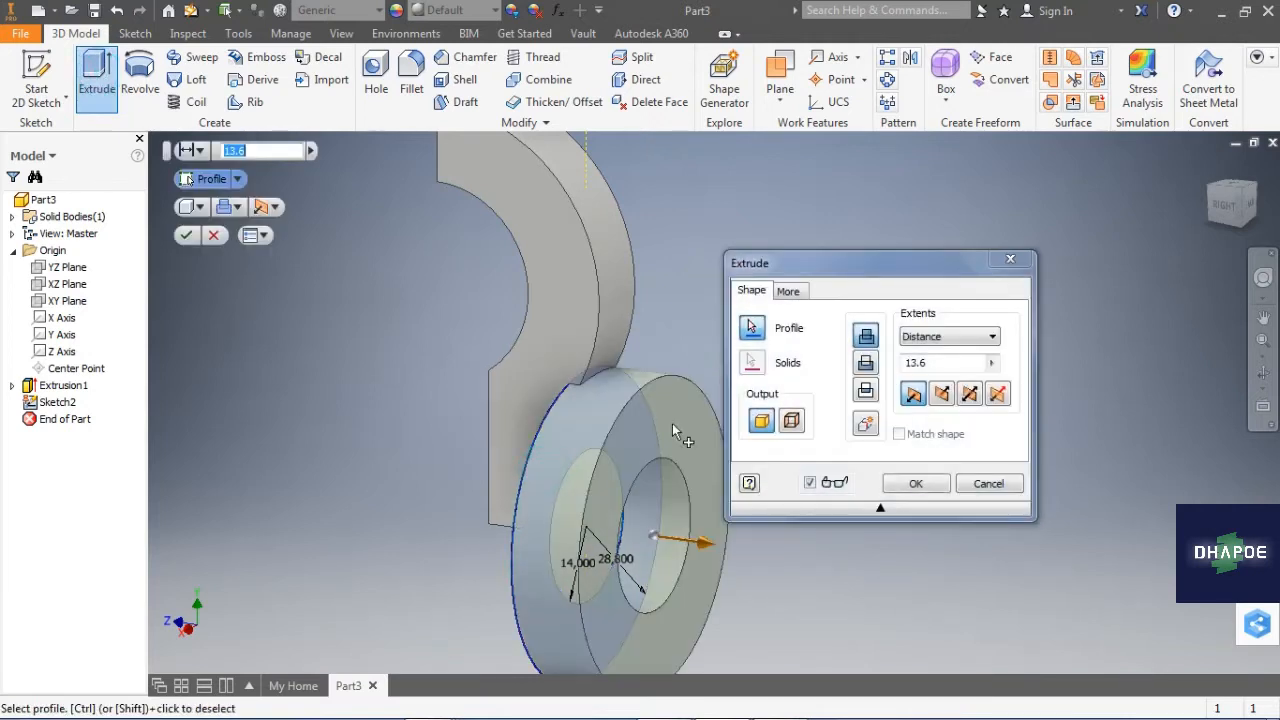
left_click(942, 395)
left_click(867, 340)
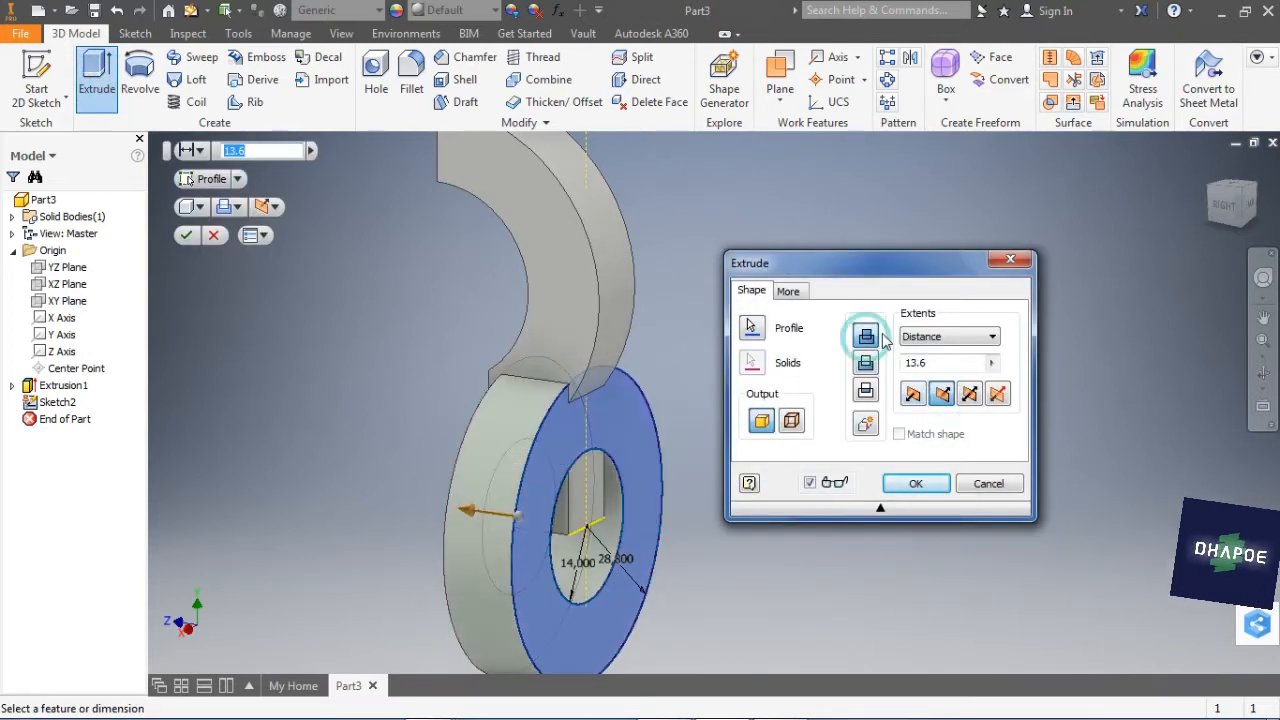
left_click(949, 336)
left_click(910, 375)
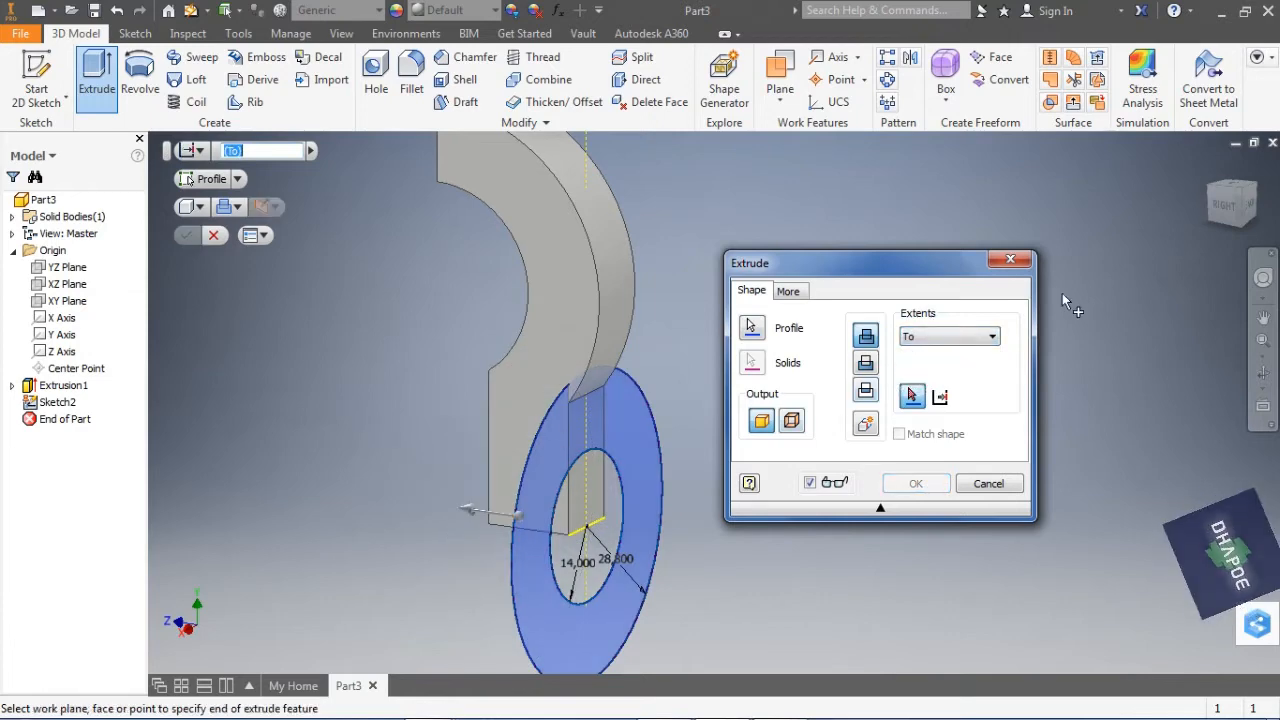
Terminate the ring extrusion at the leg's inner flat face and create the feature.
left_click(1207, 210)
middle_click_drag(536, 349, 708, 398, "shift")
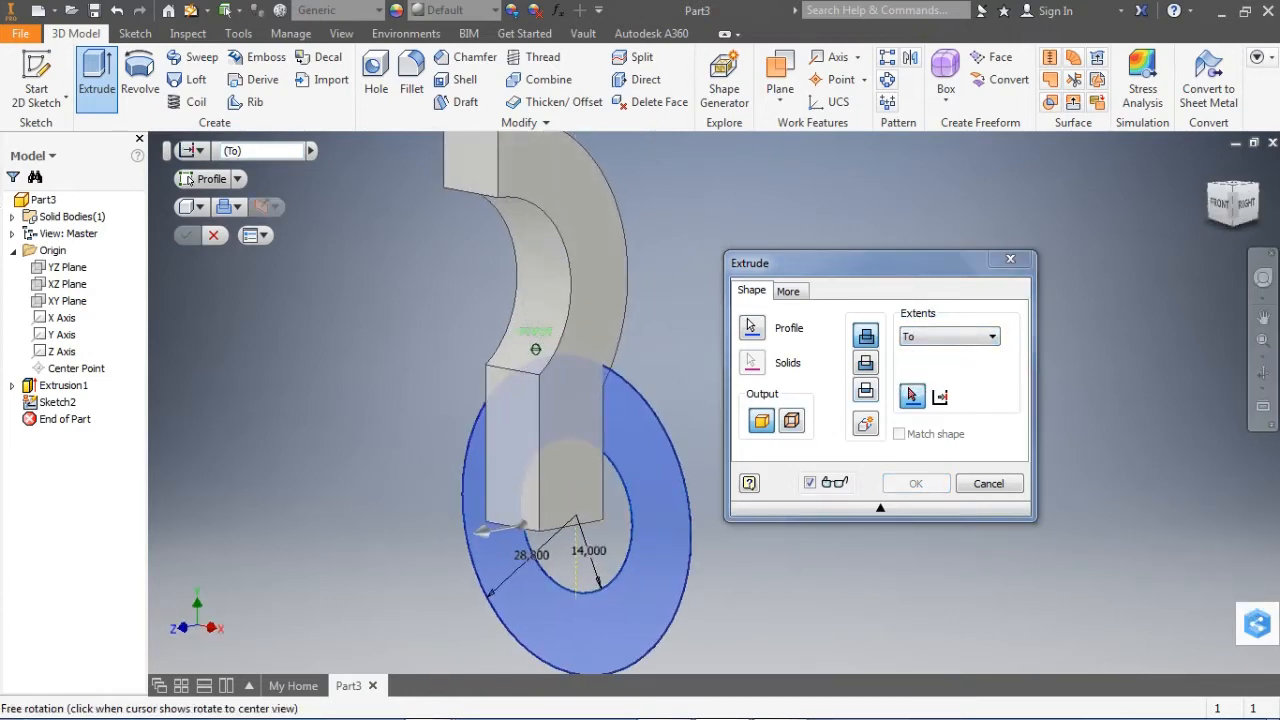
left_click(516, 449)
left_click_drag(1240, 204, 1130, 206)
middle_click_drag(536, 349, 536, 360, "shift")
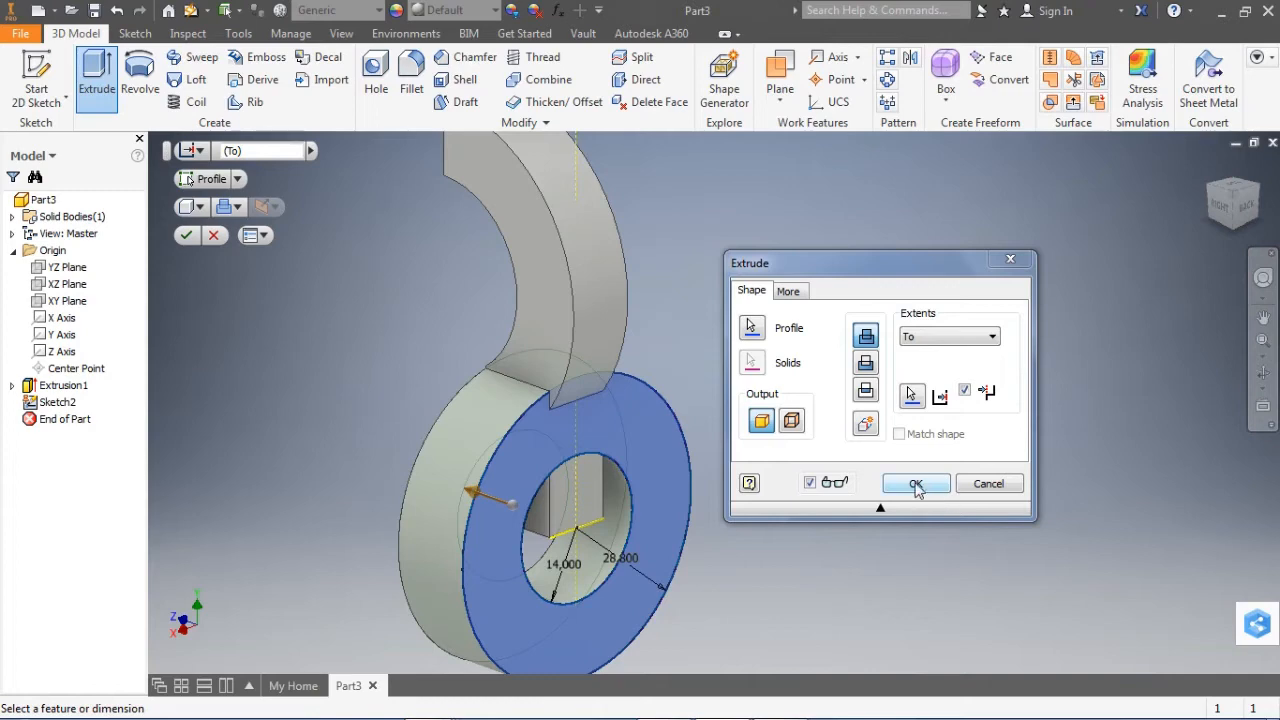
left_click(916, 484)
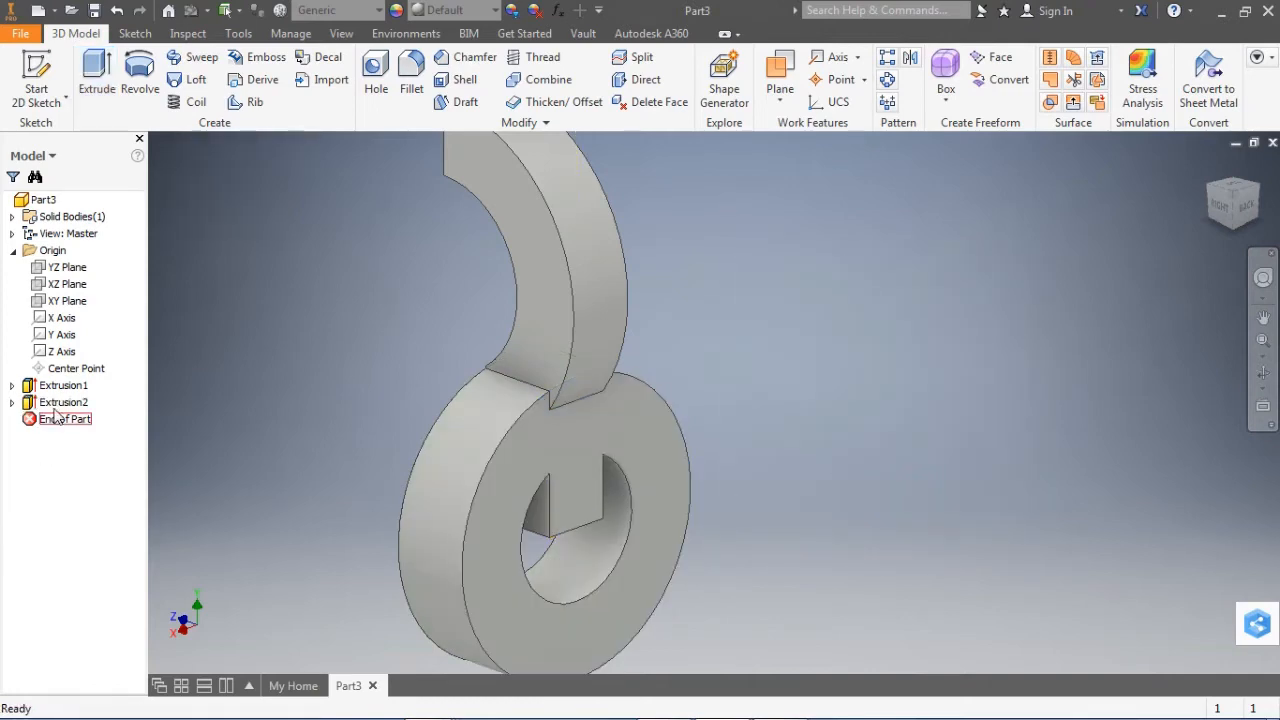
Reopen the ring extrusion's sketch and set the outer circle's radius to 28.8 in/2.
left_click(12, 402)
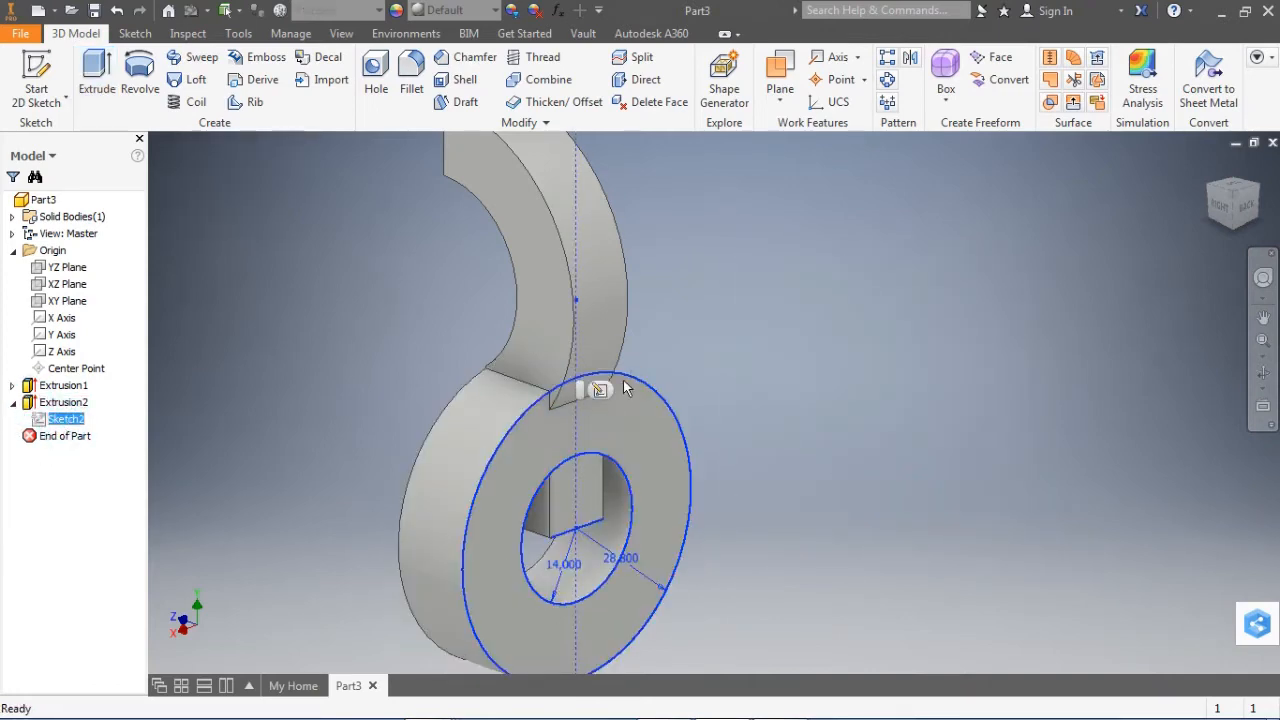
left_click(600, 389)
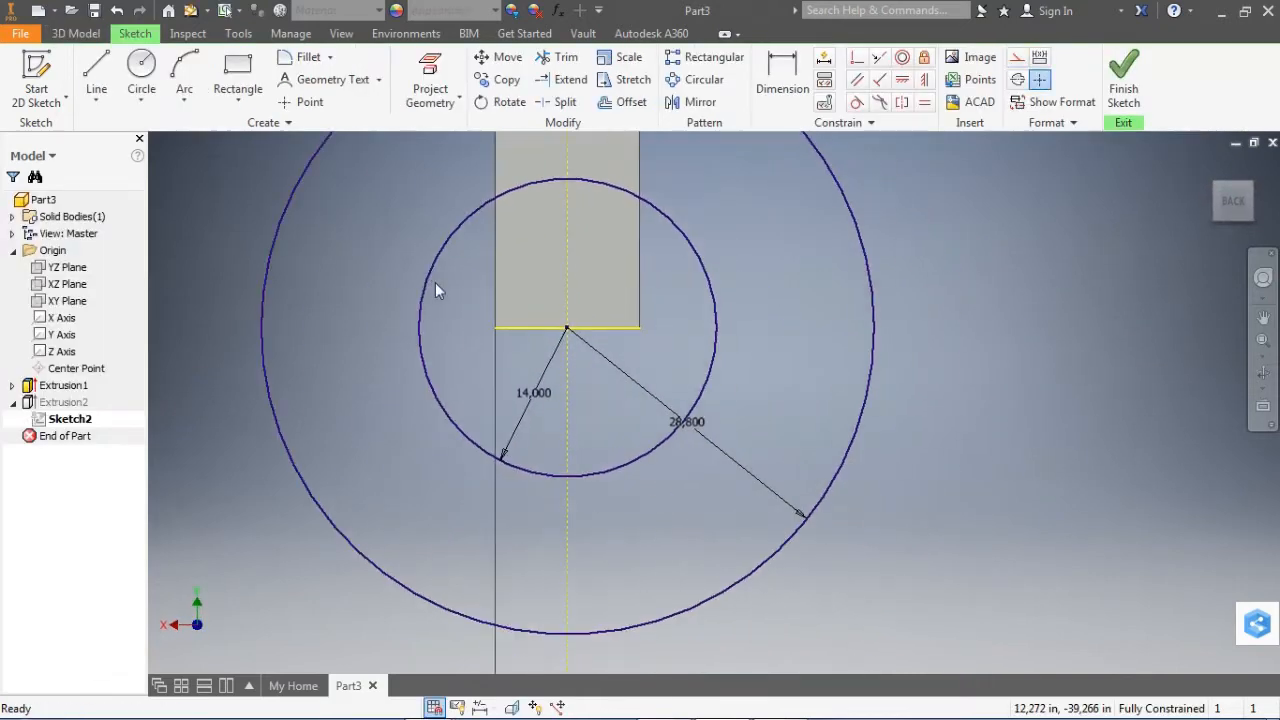
key("d")
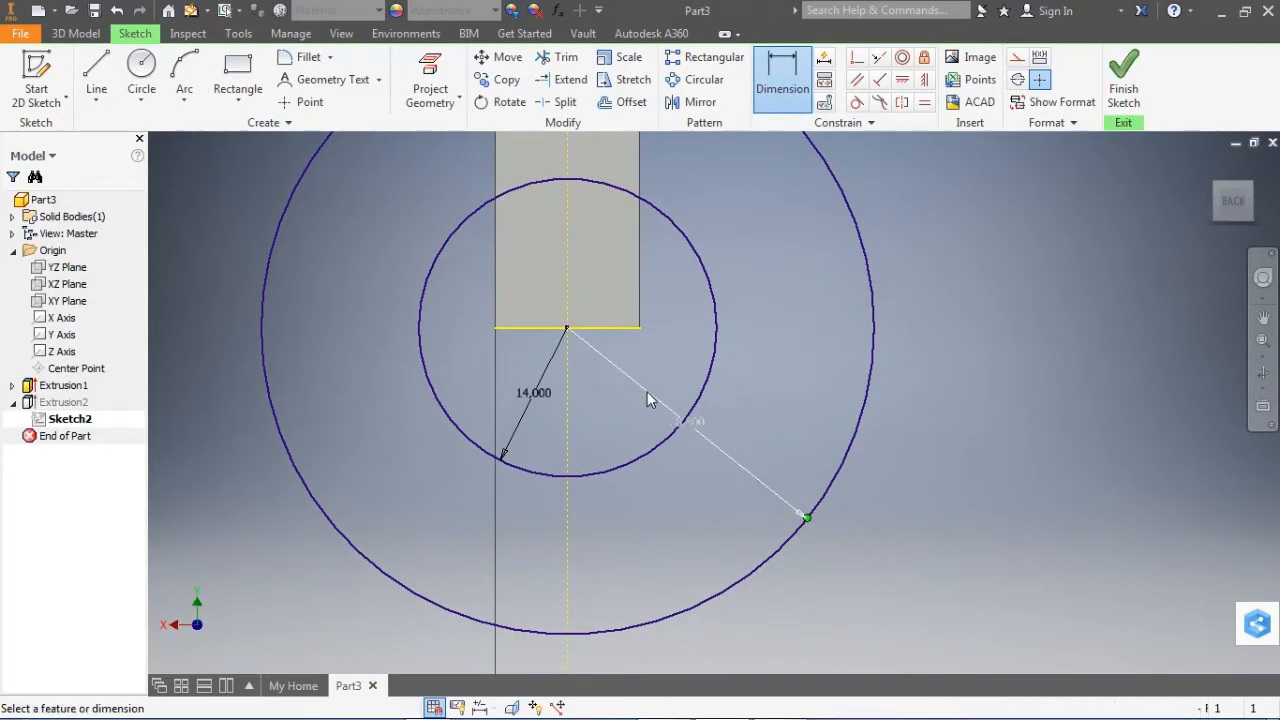
left_click(647, 391)
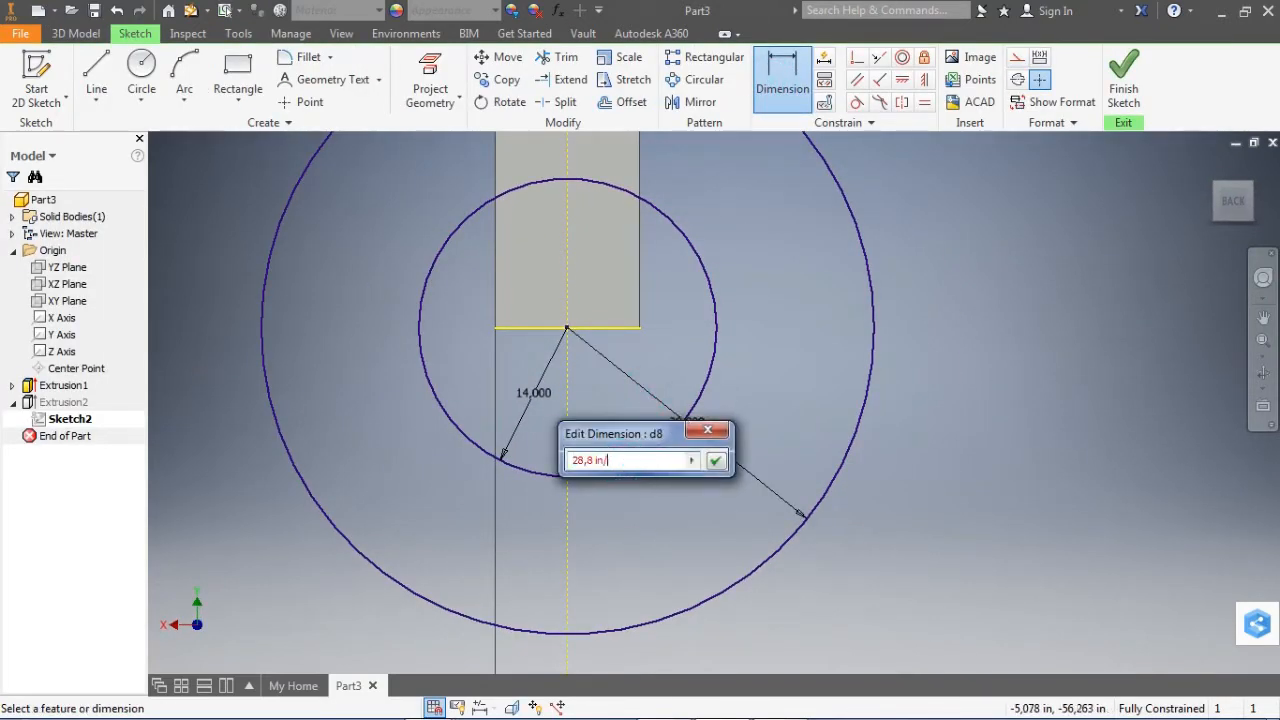
type("/2")
key("Return")
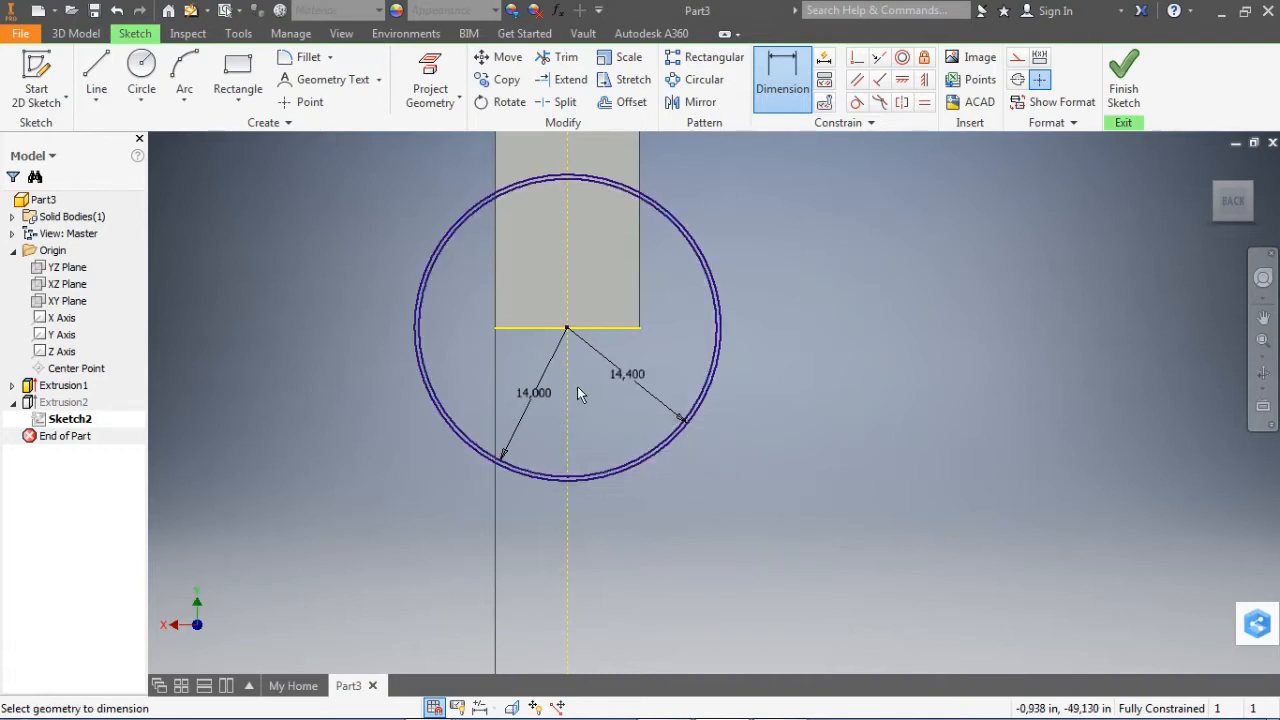
Set the inner circle's radius to 7 in and finish the sketch to update the ring.
left_click(533, 395)
left_click(520, 467)
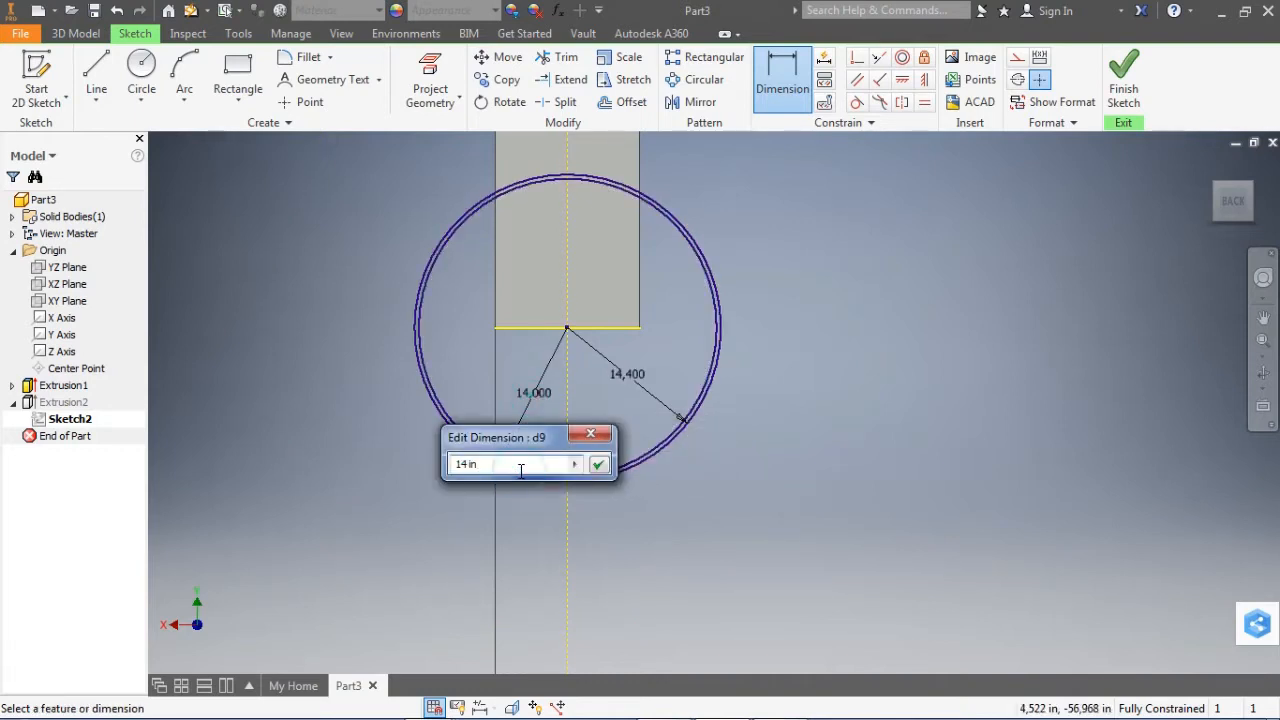
key("Return")
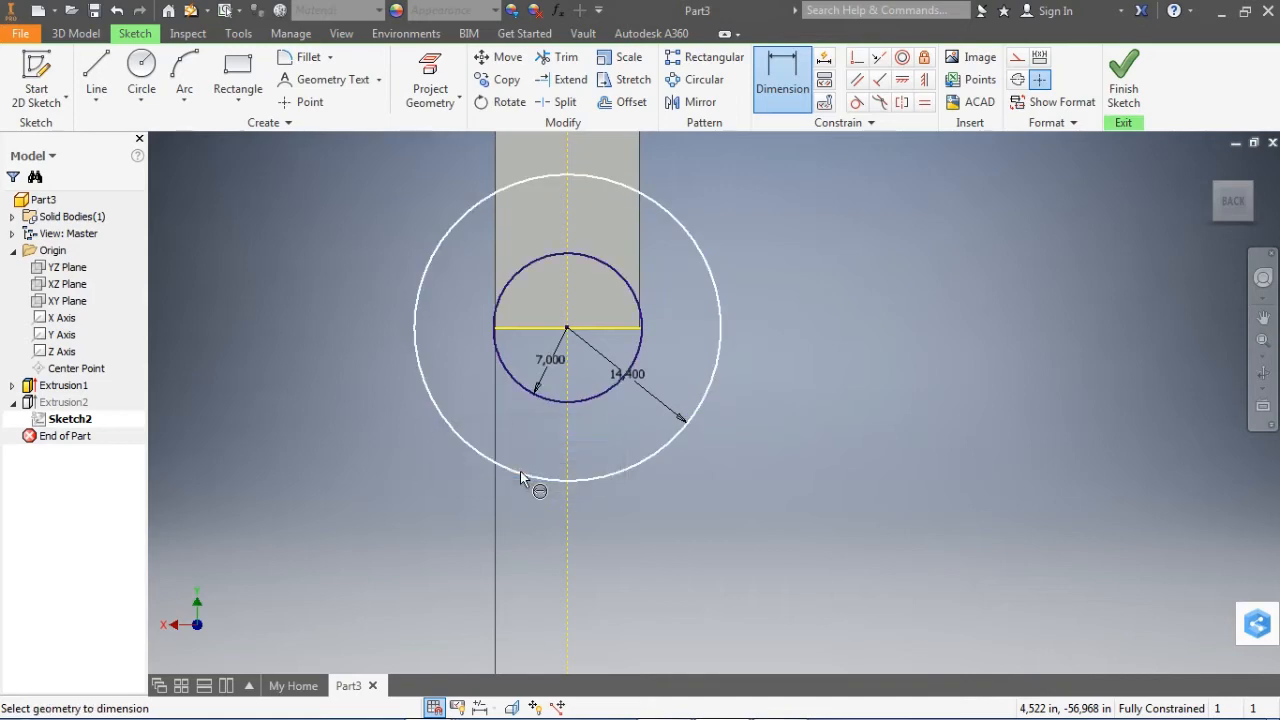
left_click(1123, 88)
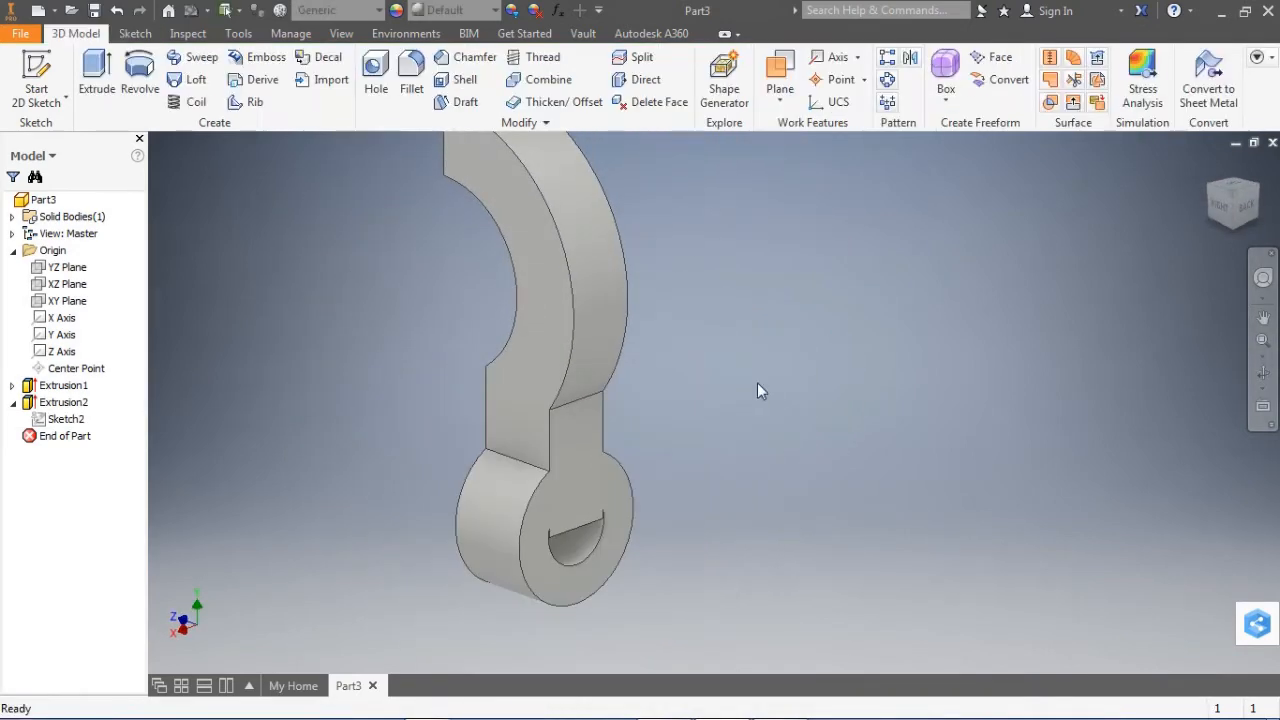
Start a new sketch on the ring's flat outer face and project the lower arc of the partly blocked hole.
scroll(667, 470, "down", 4)
scroll(668, 423, "up", 4)
mouse_move(645, 418)
middle_mouse_down()
mouse_move(587, 368)
mouse_move(527, 368)
middle_mouse_up()
left_click(36, 78)
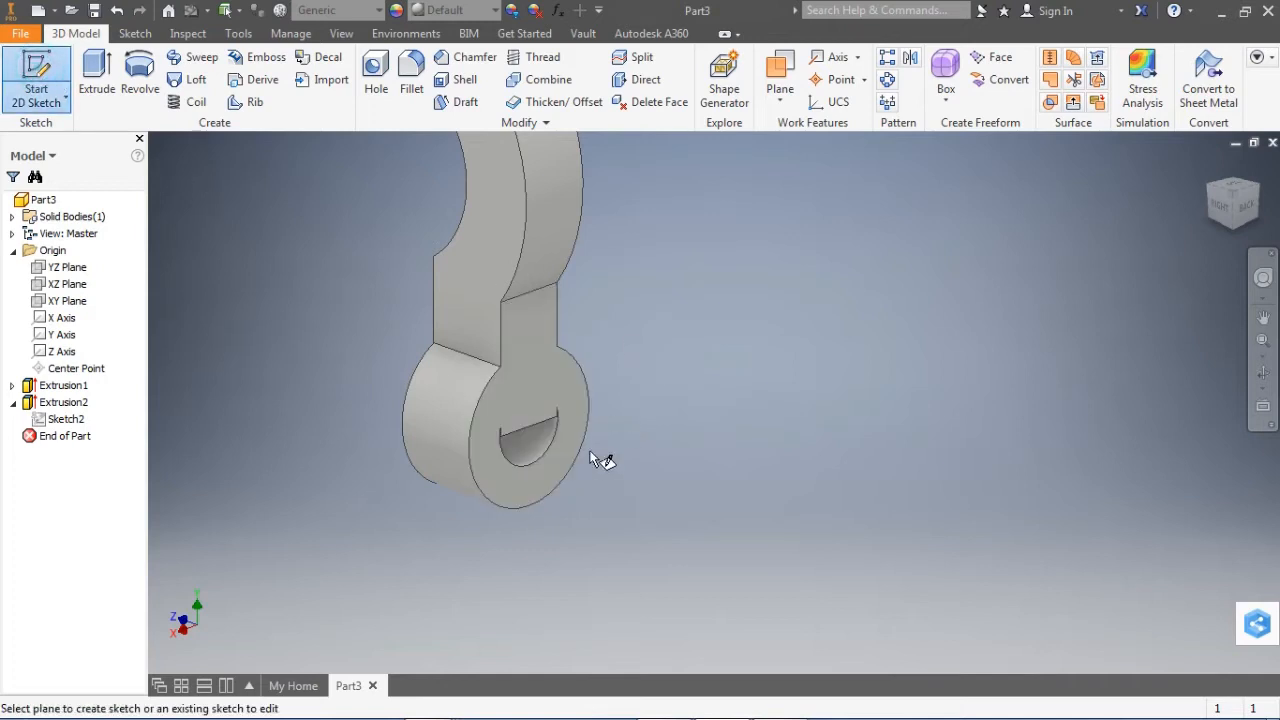
left_click(490, 447)
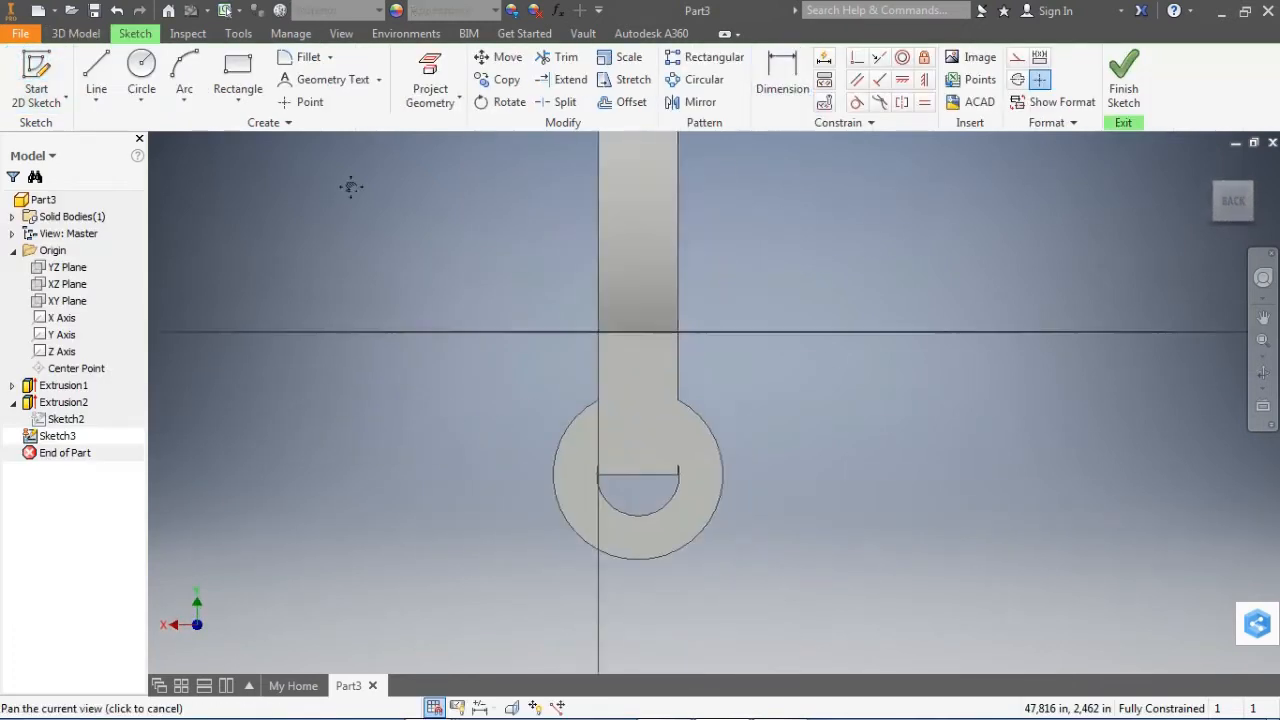
left_click(432, 70)
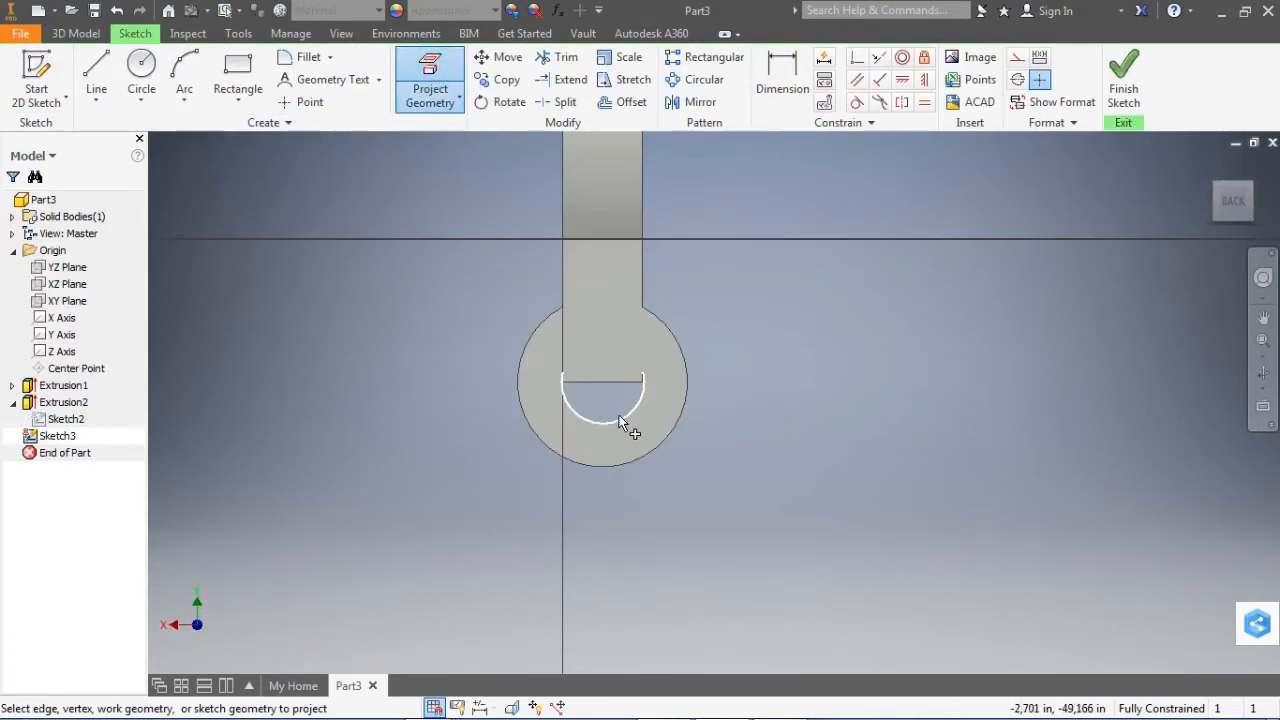
left_click(617, 416)
scroll(721, 375, "up", 3)
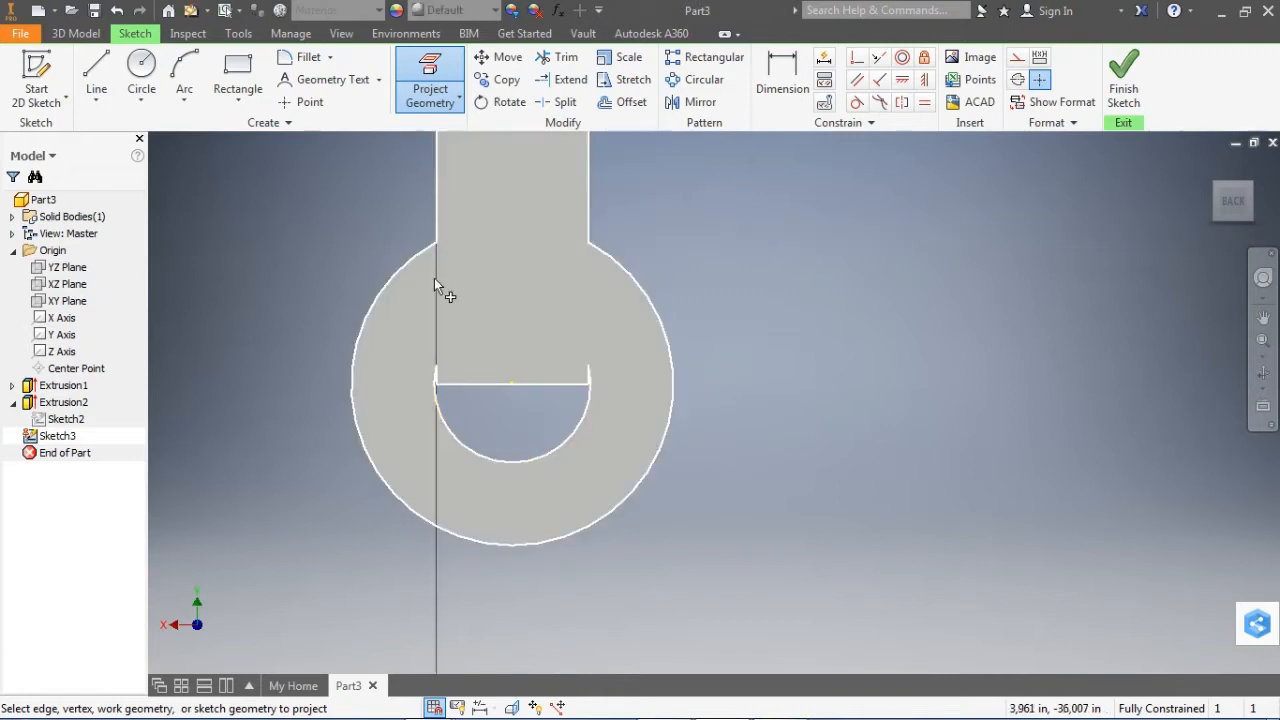
Draw a full circle centred on the ring and matching the projected hole arc, and finish the sketch.
left_click(141, 75)
left_click(512, 384)
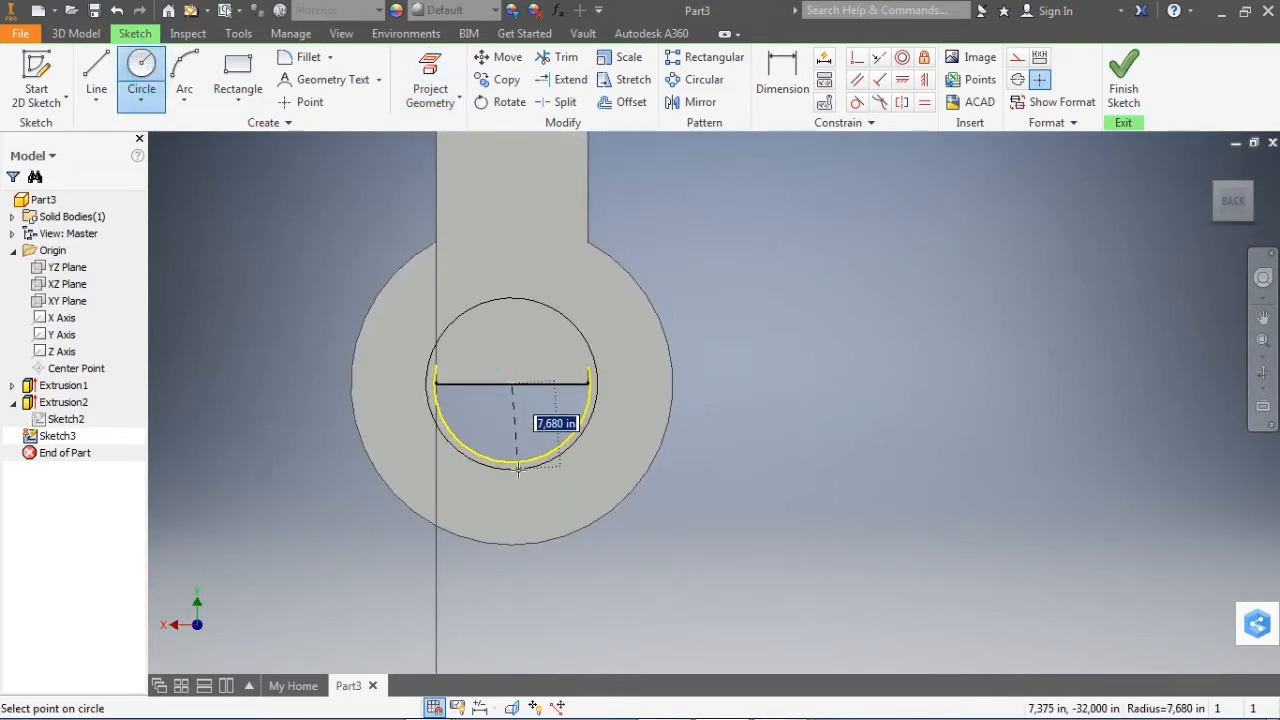
left_click(512, 462)
left_click(1123, 75)
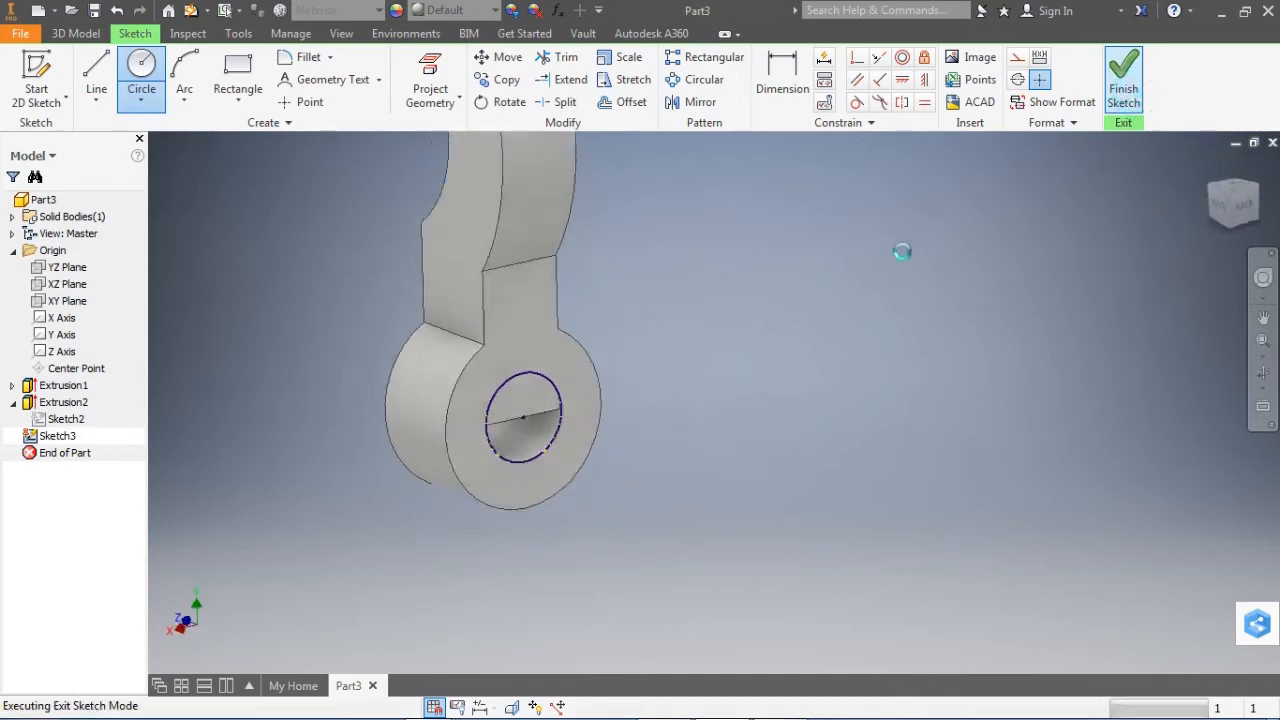
Cut-extrude the circle through the ring, using To extents ending at the ring's opposite flat face.
key("e")
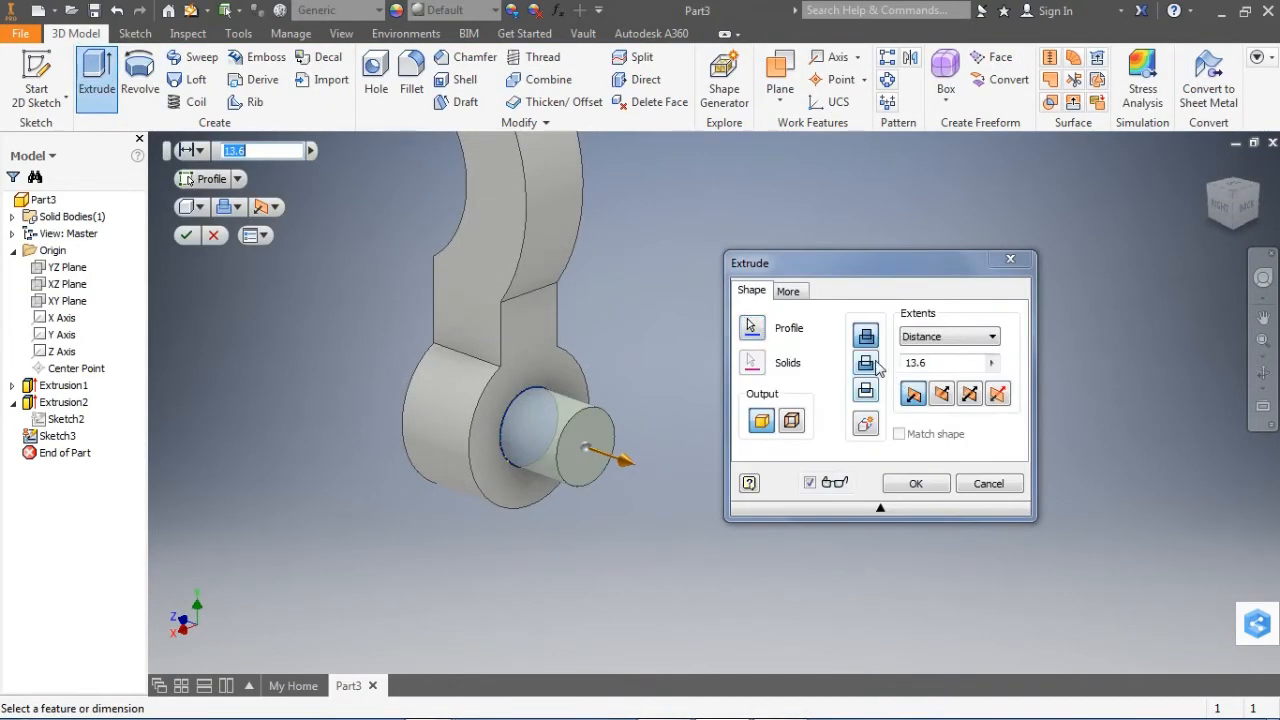
left_click(866, 363)
left_click(915, 341)
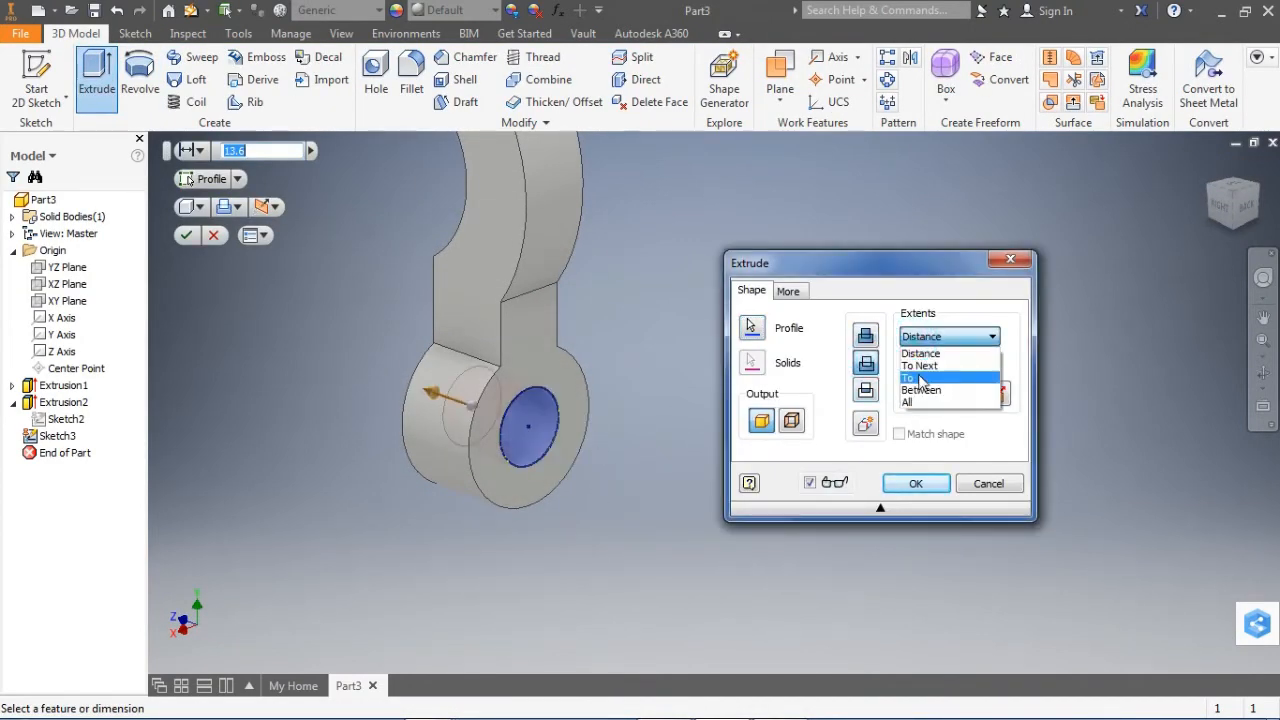
left_click(919, 375)
left_click_drag(1210, 209, 1279, 214)
left_click(424, 389)
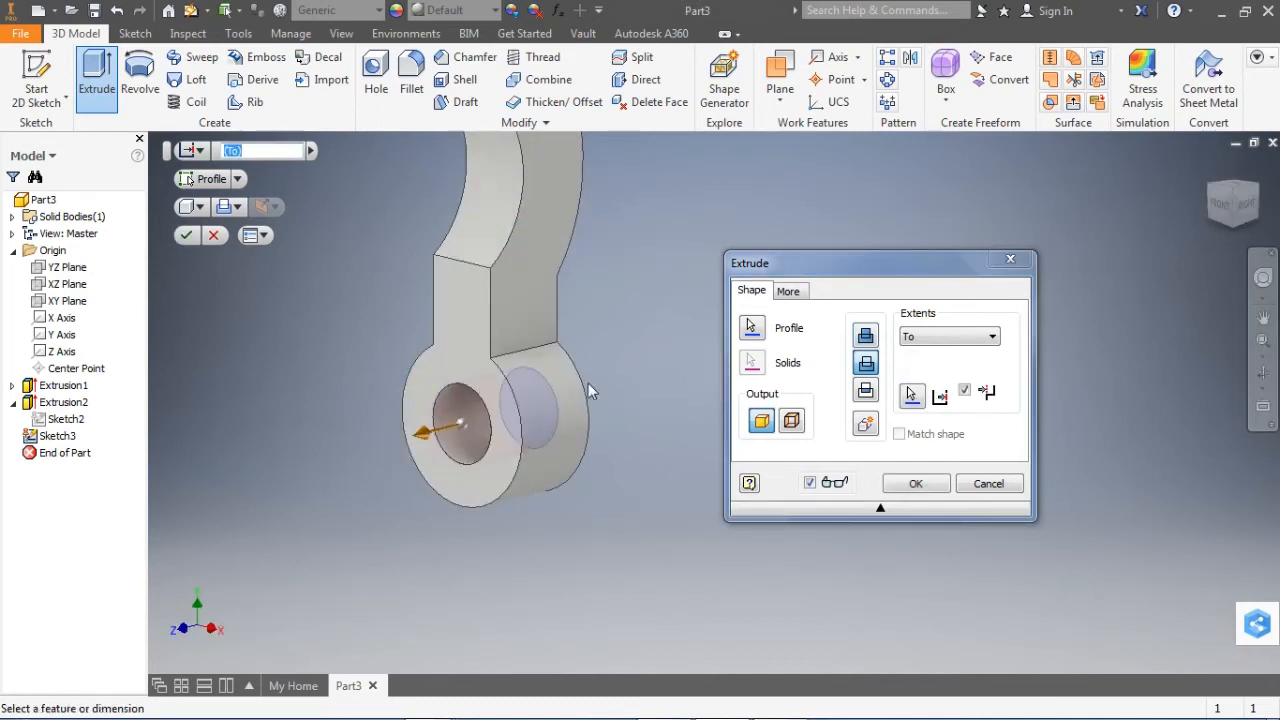
left_click(916, 484)
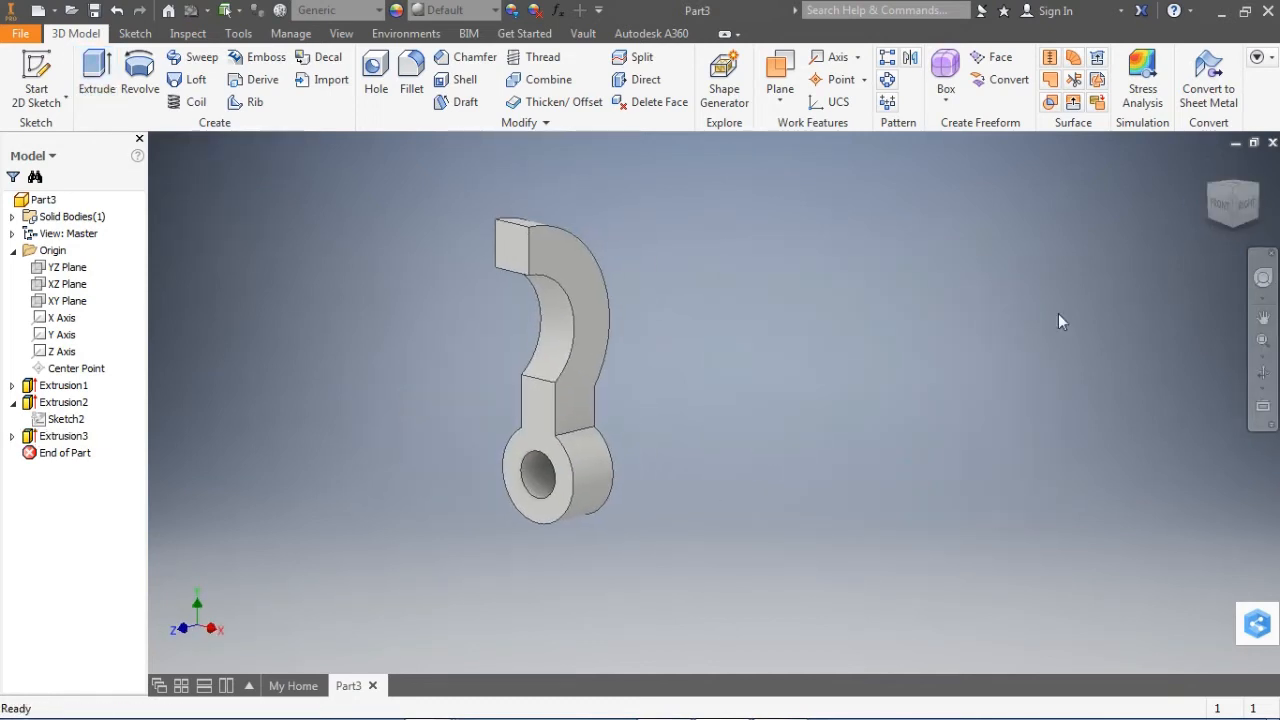
Start a constant-radius fillet with a radius of 5 in, selecting by edge.
left_click_drag(1249, 208, 1200, 208)
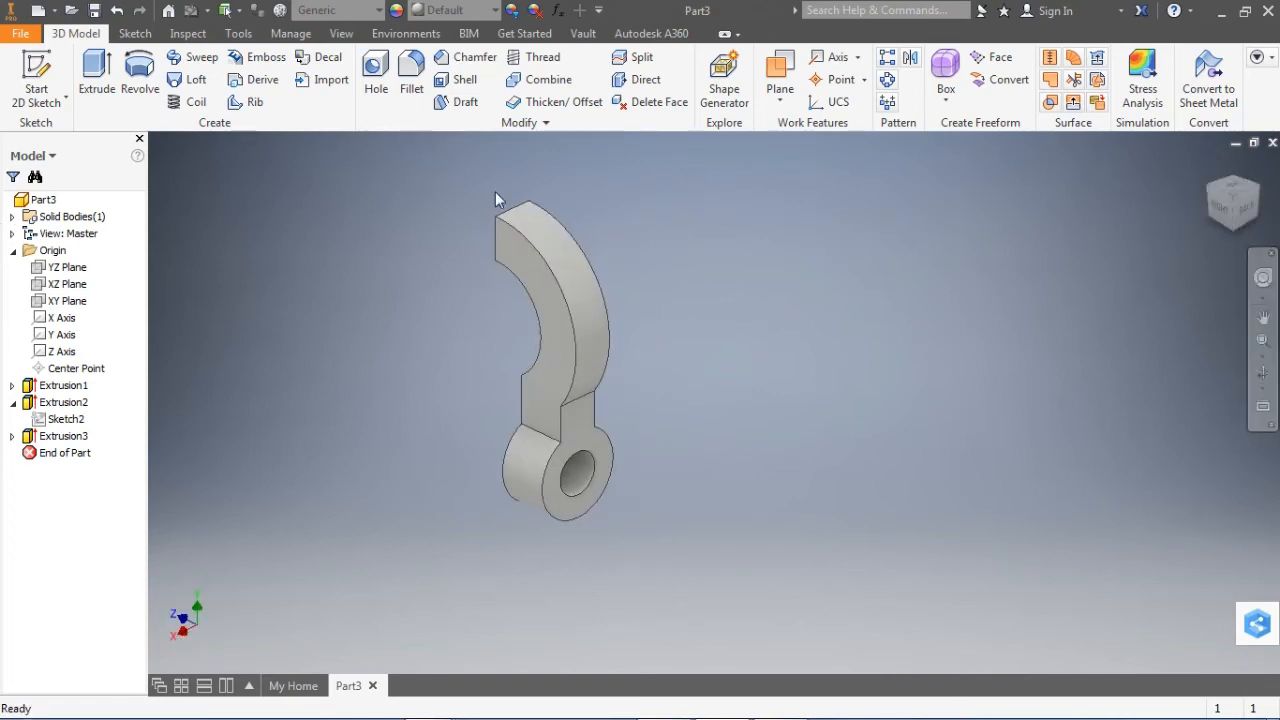
left_click(407, 82)
middle_click_drag(431, 330, 395, 313)
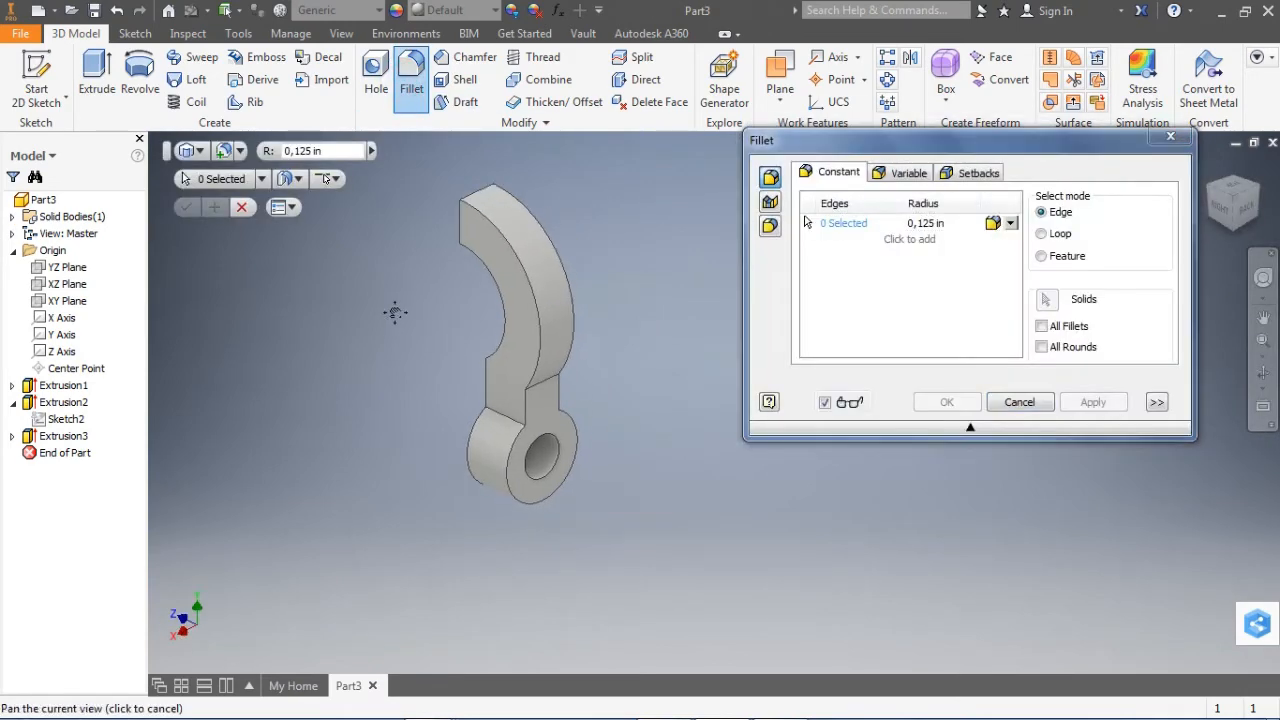
left_click(960, 226)
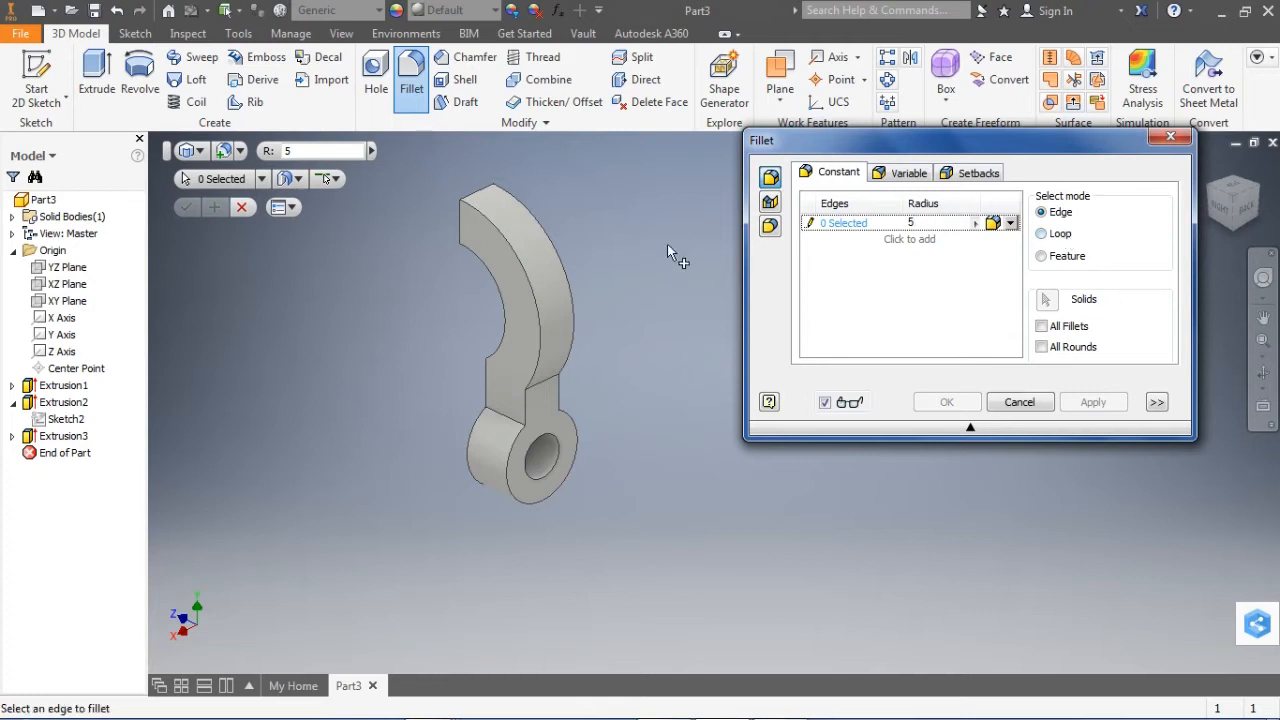
left_click(1050, 236)
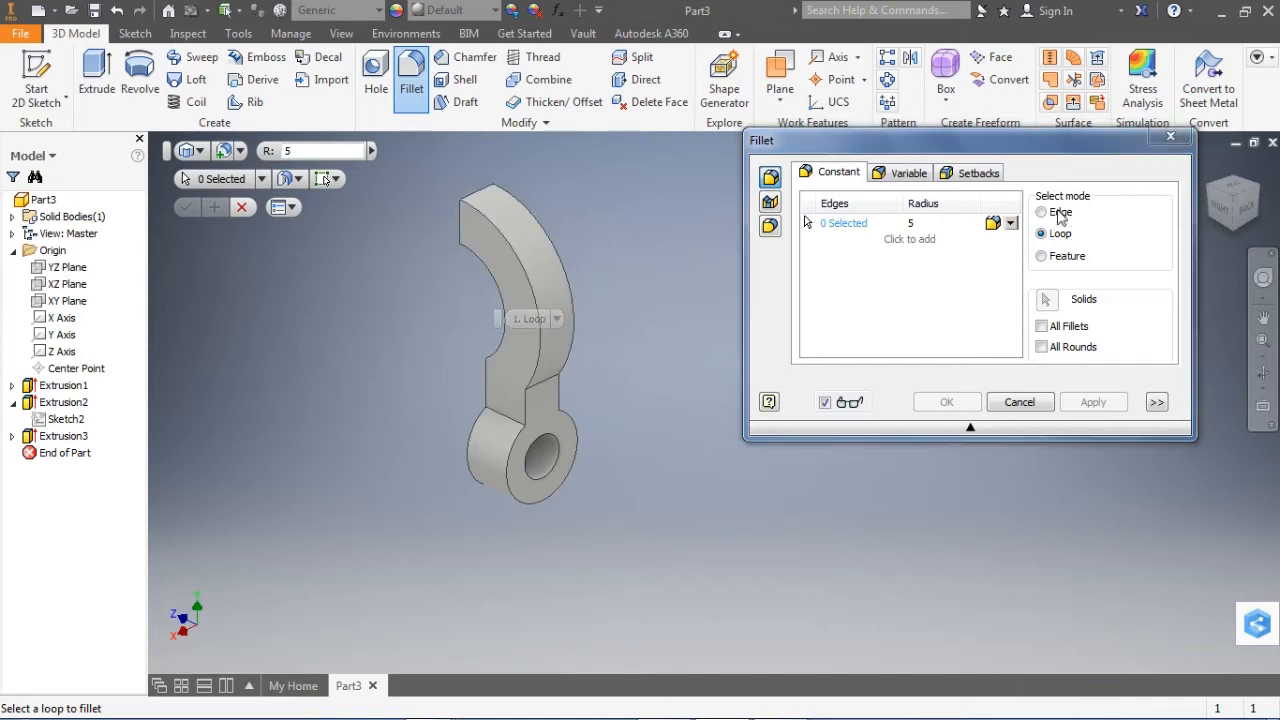
left_click(1058, 213)
Add the arch, neck and ring edges of the near face, plus the neck and outer arch edges of the far face, to the 5 in fillet.
left_click(517, 255)
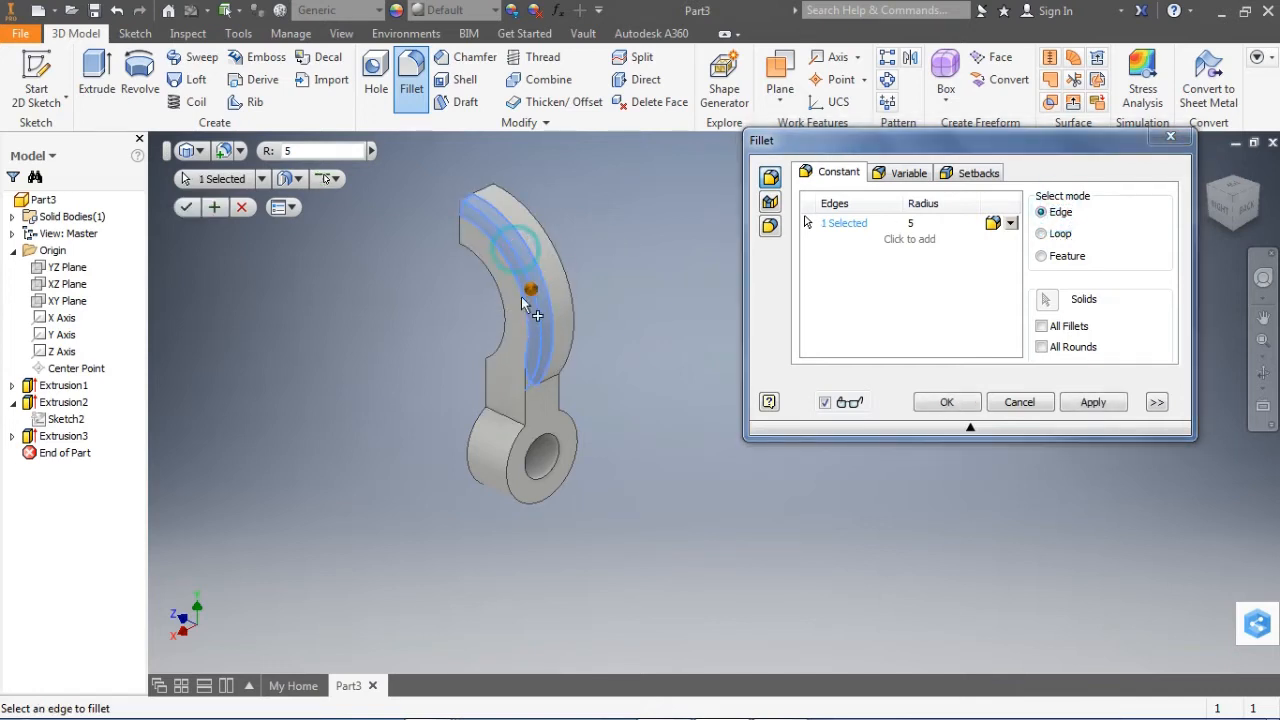
scroll(528, 405, "down", 3)
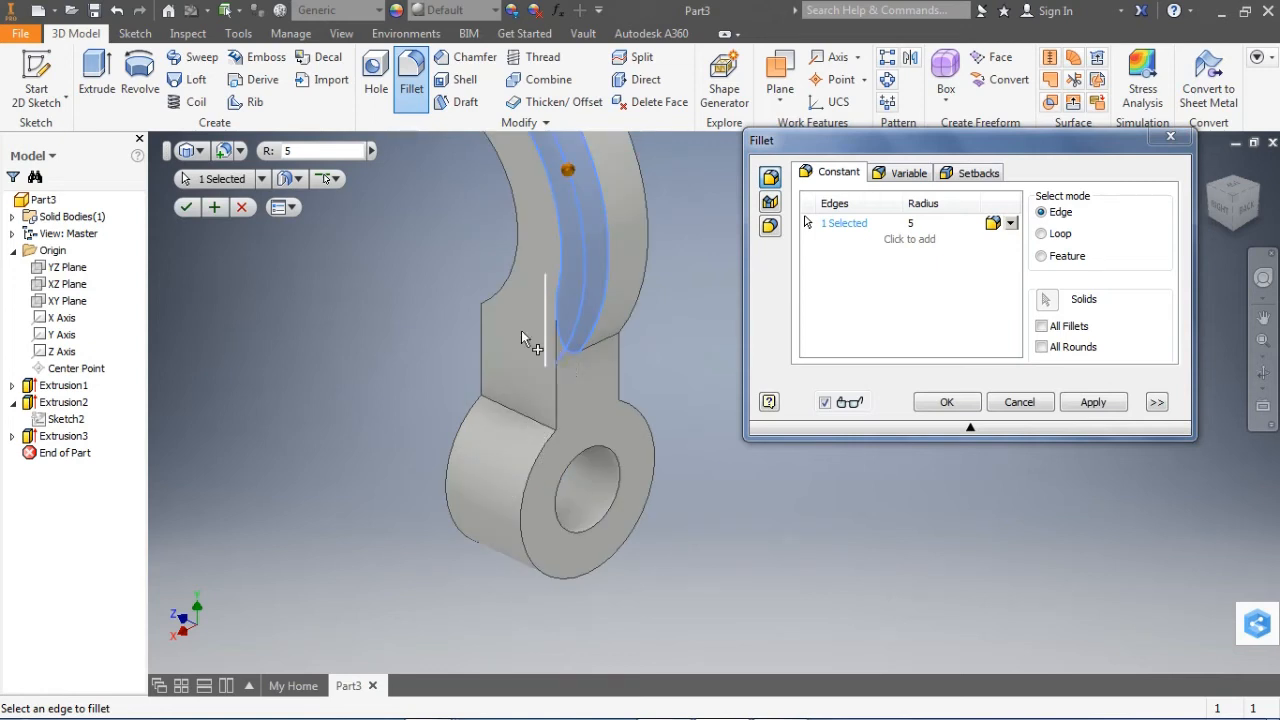
left_click(508, 274)
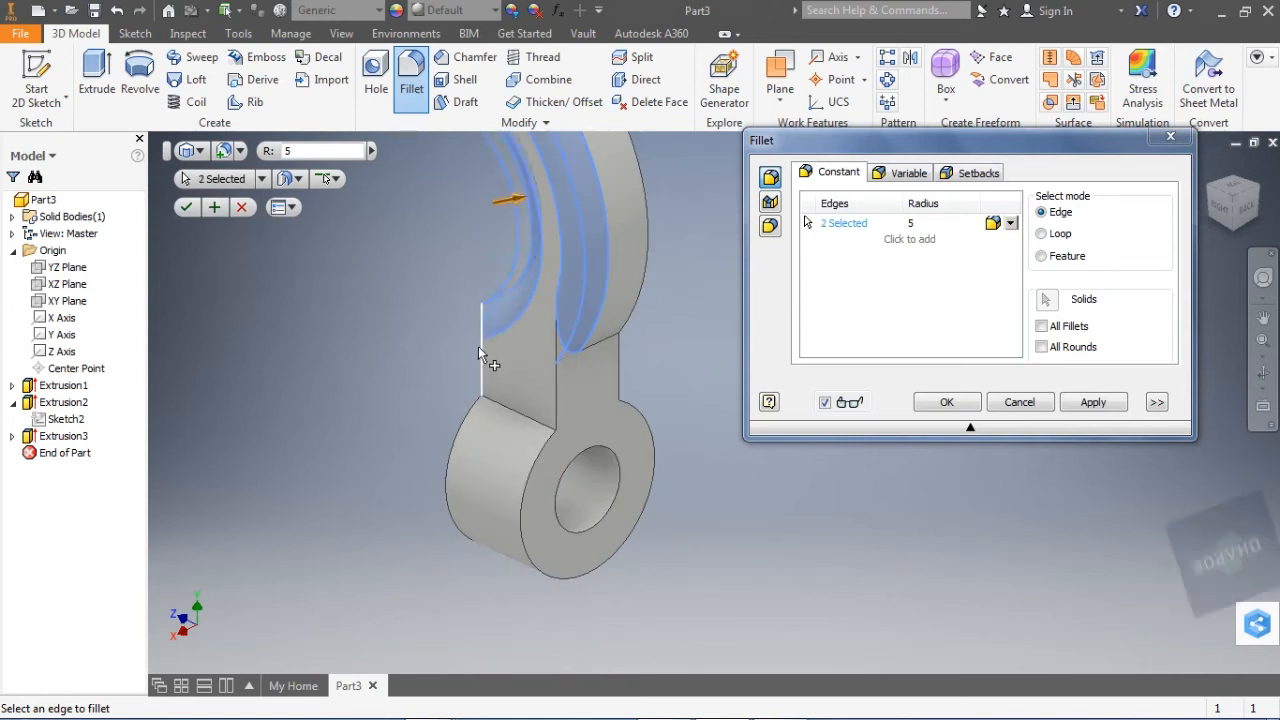
left_click(479, 346)
left_click(555, 368)
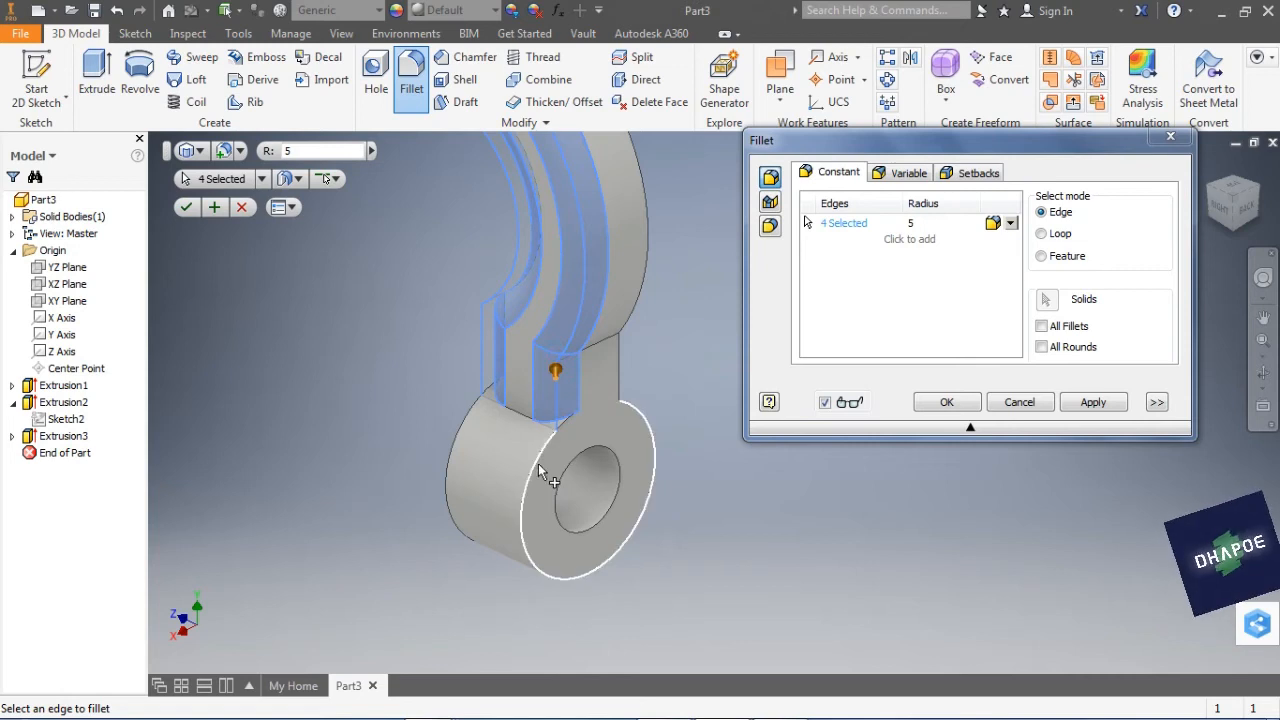
left_click(538, 464)
left_click(620, 371)
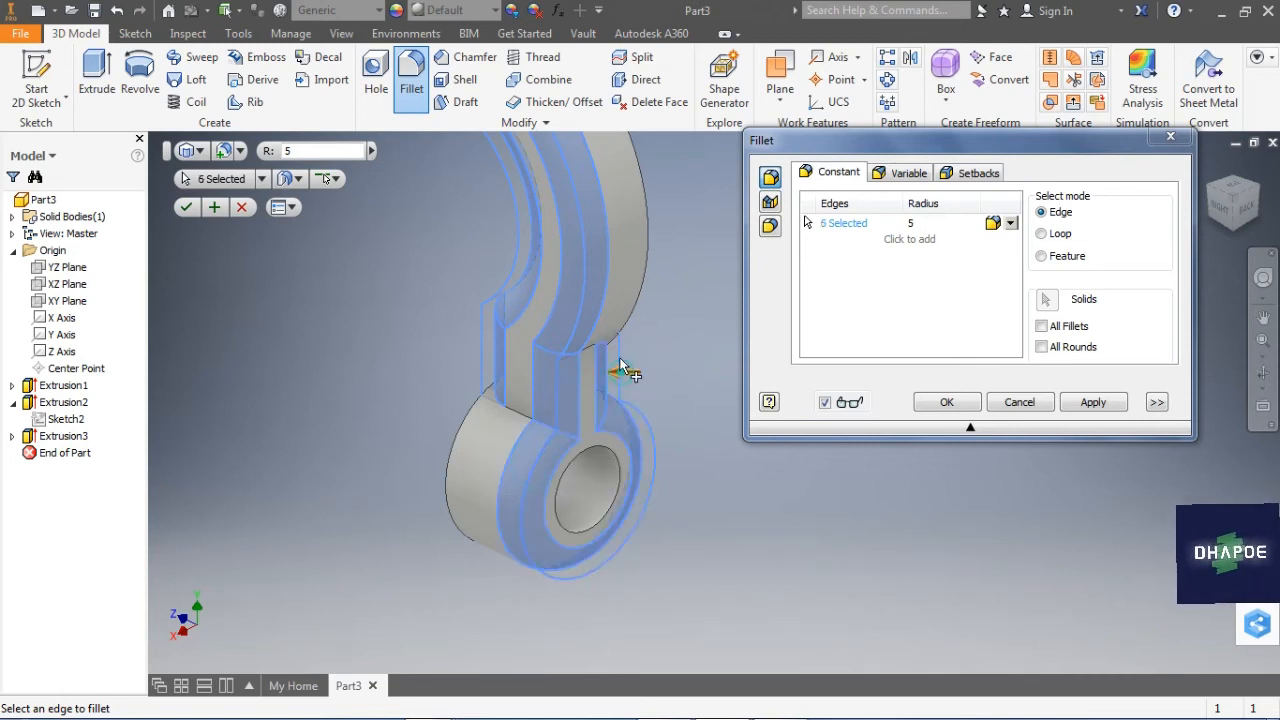
left_click(633, 318)
Add the inner arch edge, inner neck edge and ring rim on the opposite side to the 5 in fillet.
scroll(631, 336, "down", 5)
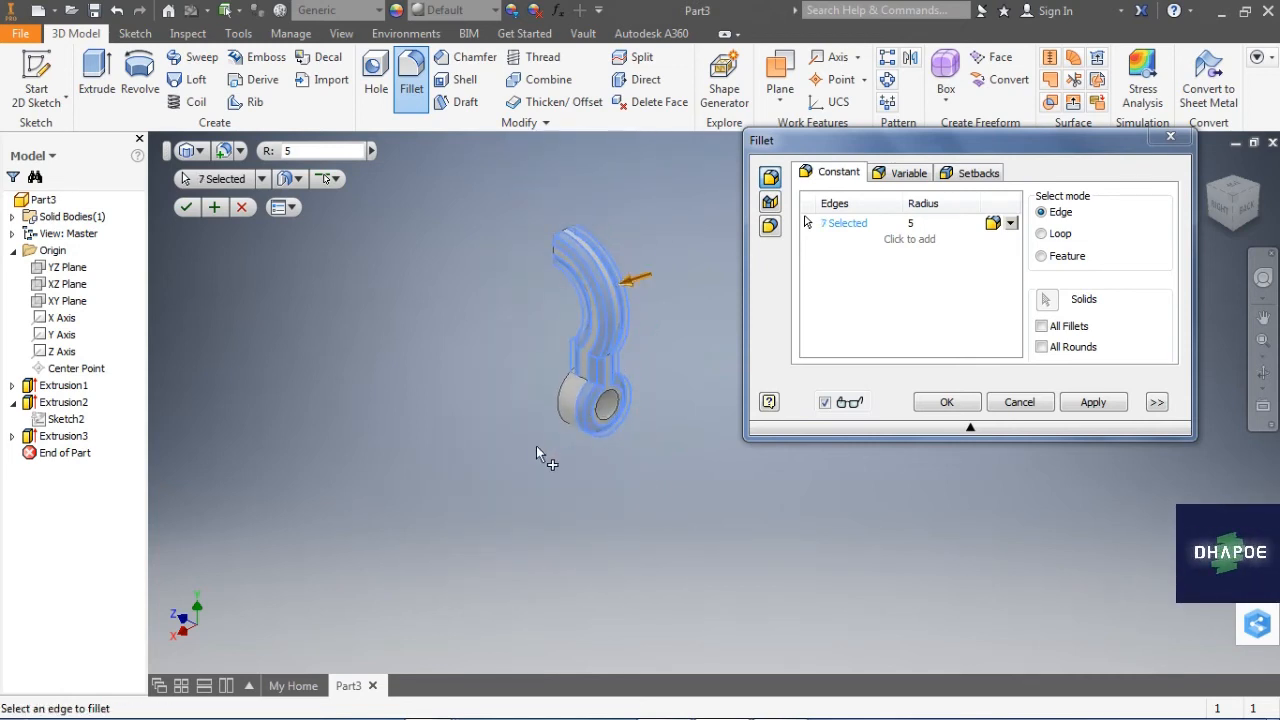
middle_click_drag(535, 444, 585, 290, "shift")
left_click(585, 292)
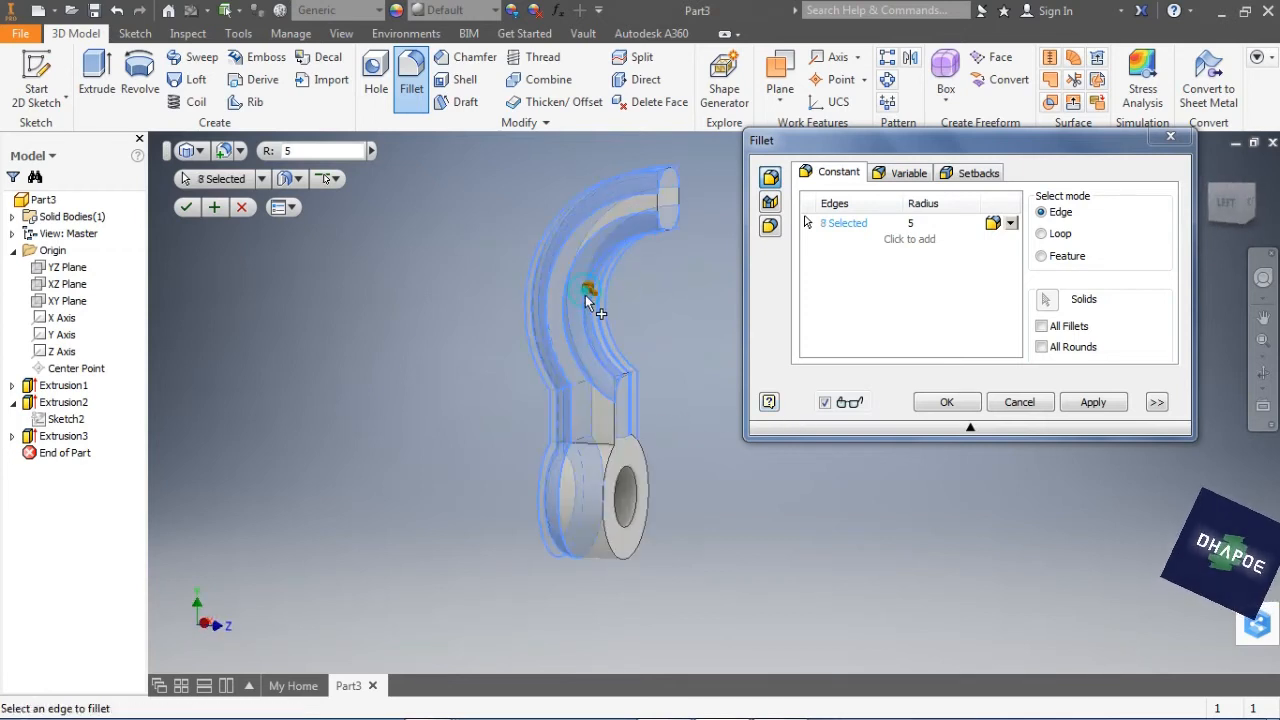
scroll(640, 350, "up", 4)
left_click(625, 485)
middle_click_drag(653, 496, 612, 333)
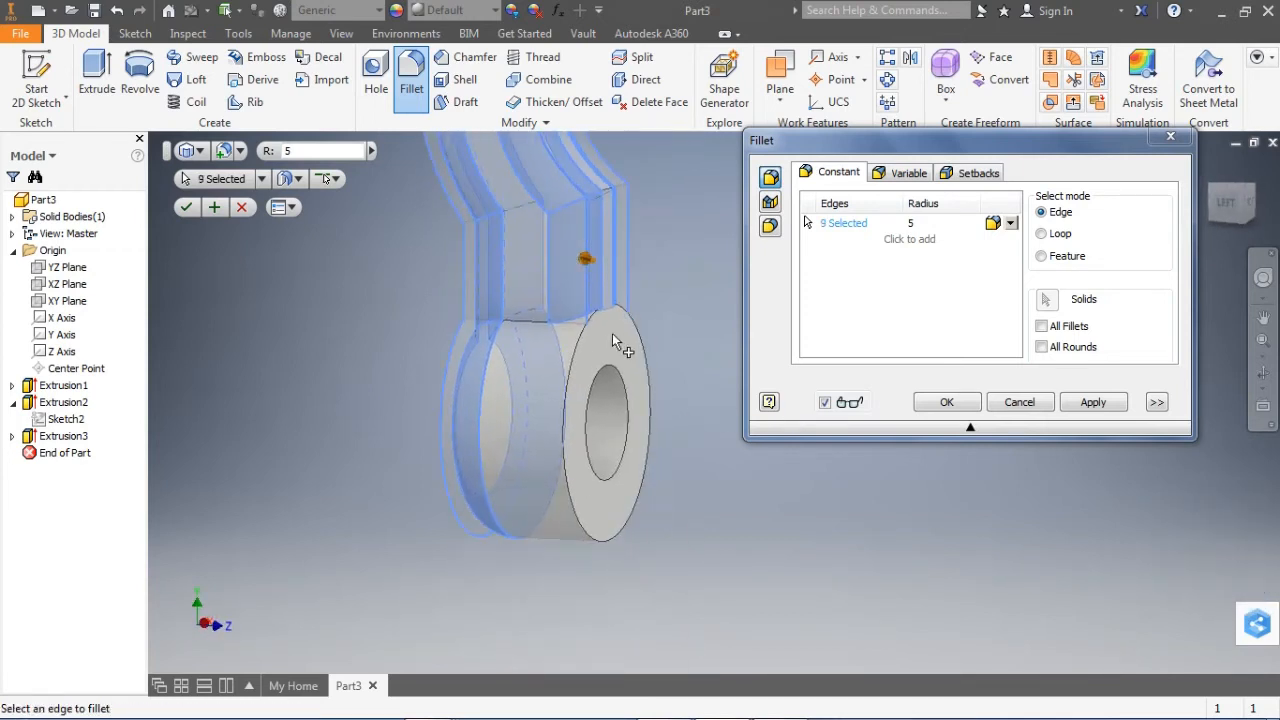
left_click(580, 344)
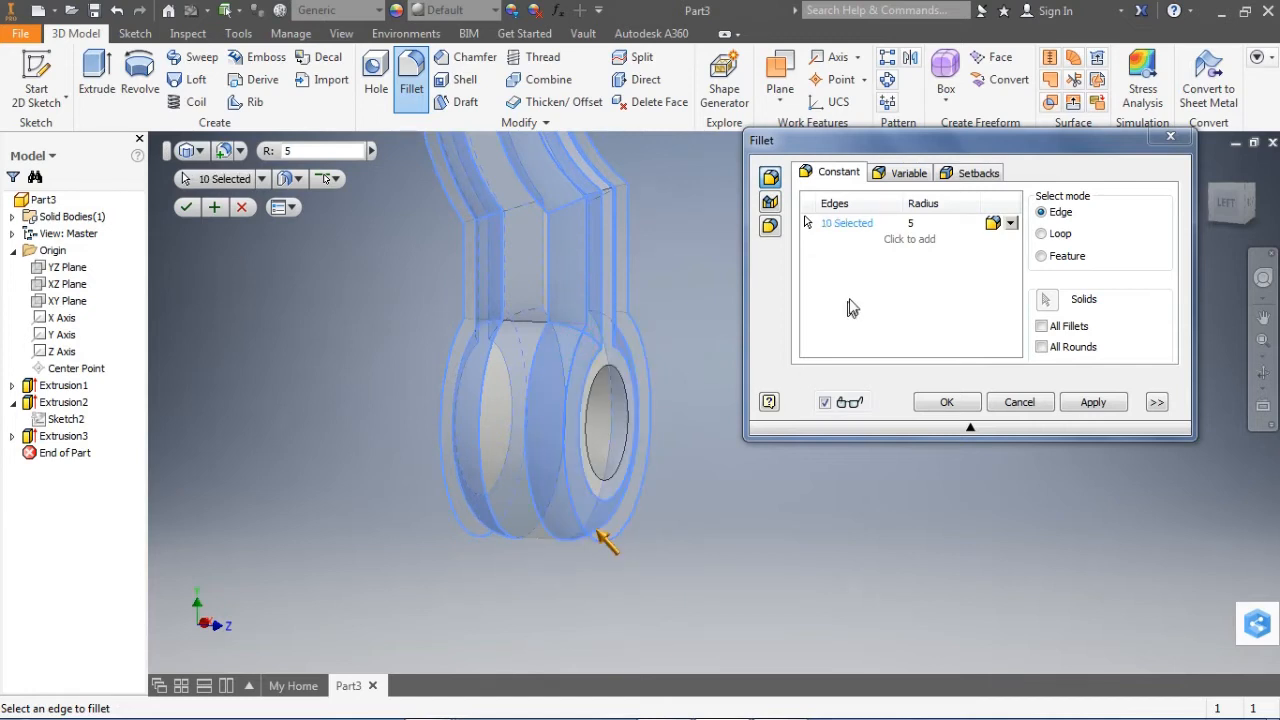
Add a 6 in radius set for the two edges where the neck meets the ring, and apply the fillets.
left_click(897, 260)
left_click(905, 240)
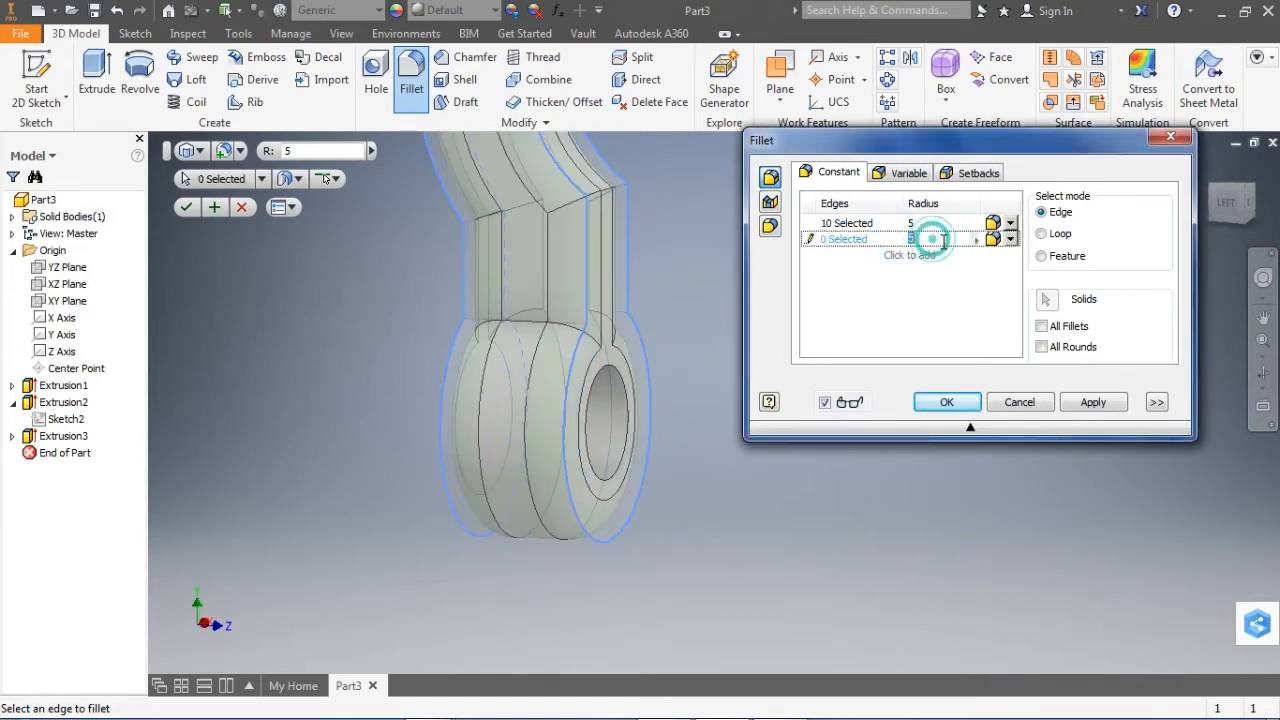
left_click(932, 238)
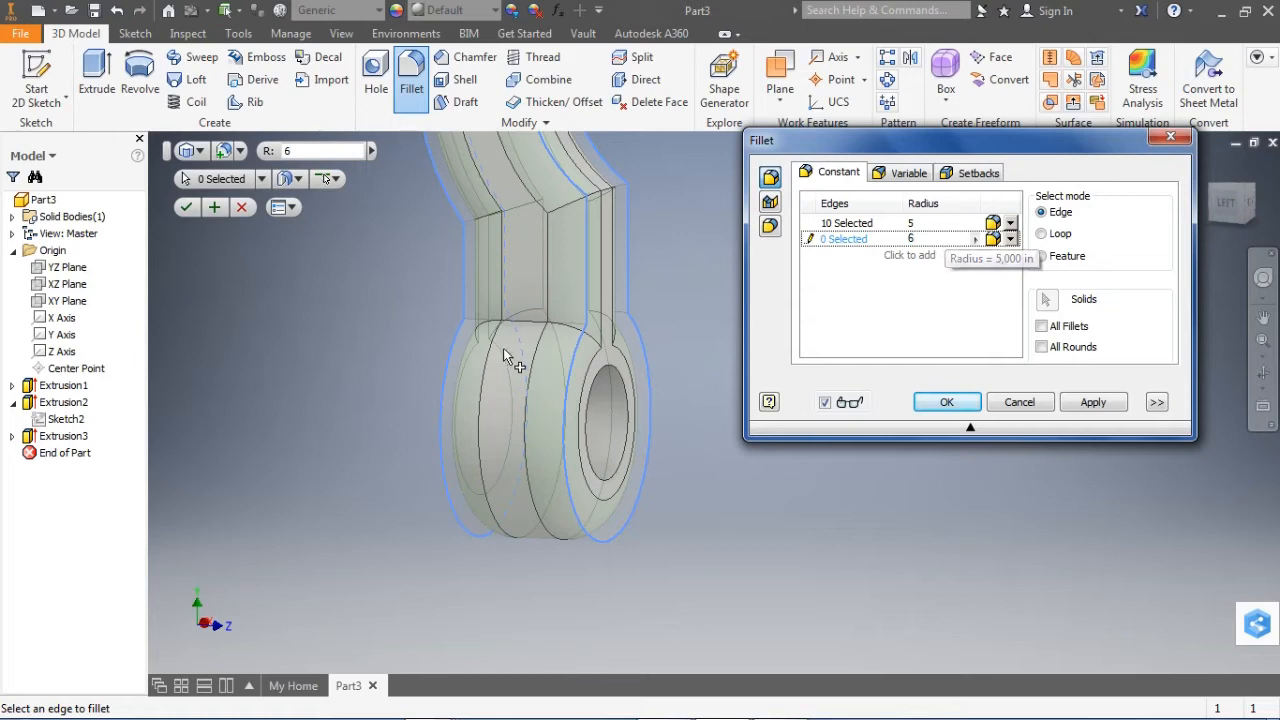
type("6")
left_click(516, 321)
middle_click_drag(514, 436, 229, 429, "shift")
left_click(597, 315)
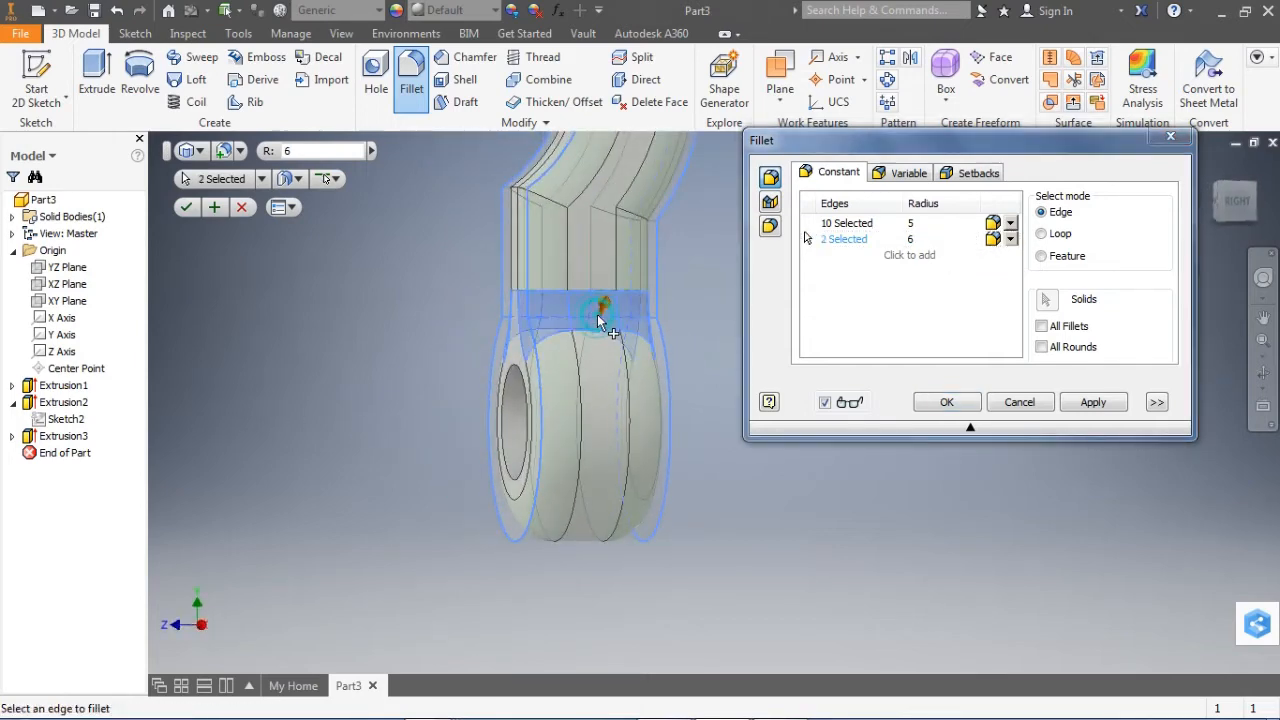
left_click(1093, 402)
left_click(1019, 402)
Mirror the three extrusions and the fillet about the flat end face at the top of the arch.
middle_click_drag(1019, 402, 632, 400, "shift")
left_click(63, 386)
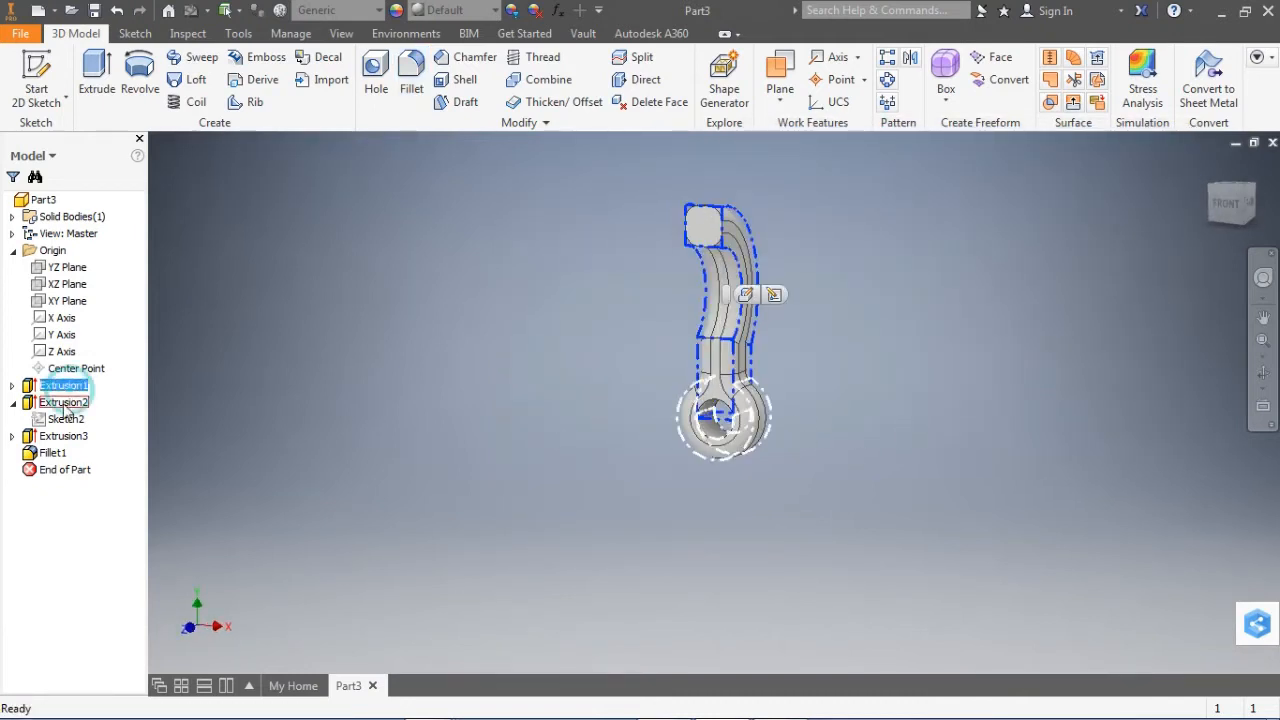
left_click(63, 402, "ctrl")
left_click(63, 436, "ctrl")
left_click(52, 453, "ctrl")
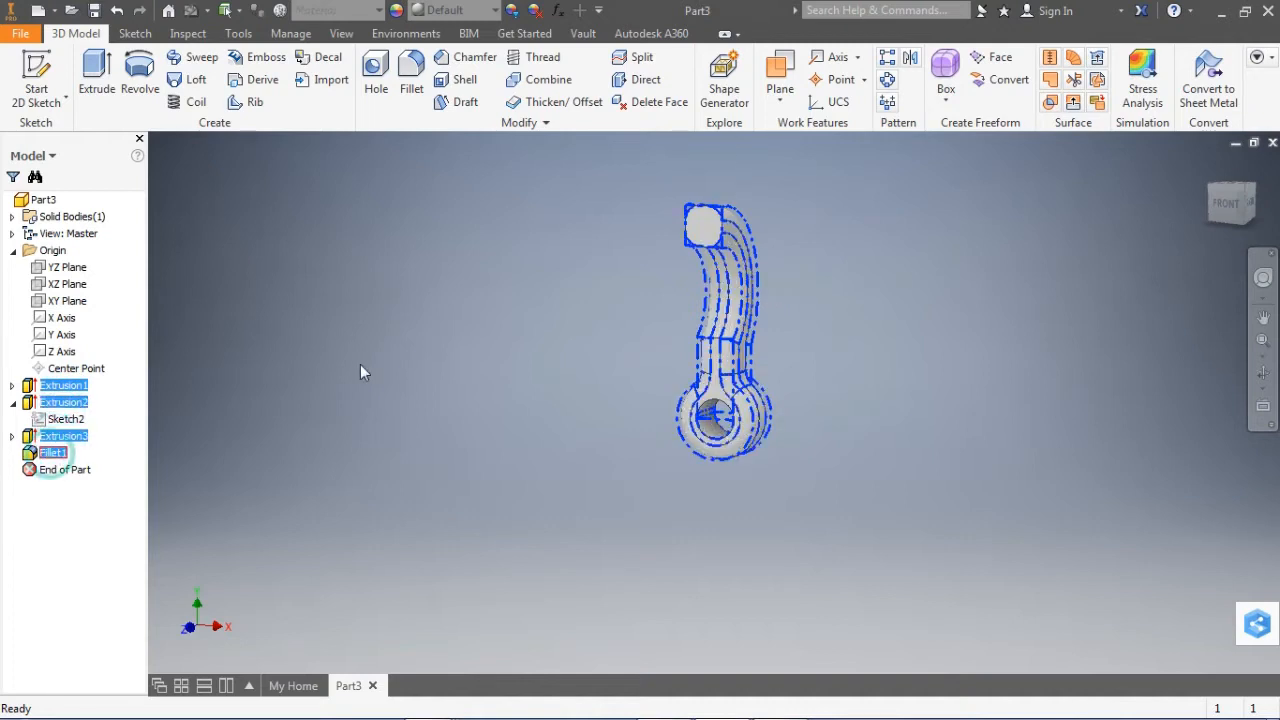
mouse_move(363, 368)
middle_mouse_down("shift")
mouse_move(277, 405)
mouse_move(363, 373)
middle_mouse_up("shift")
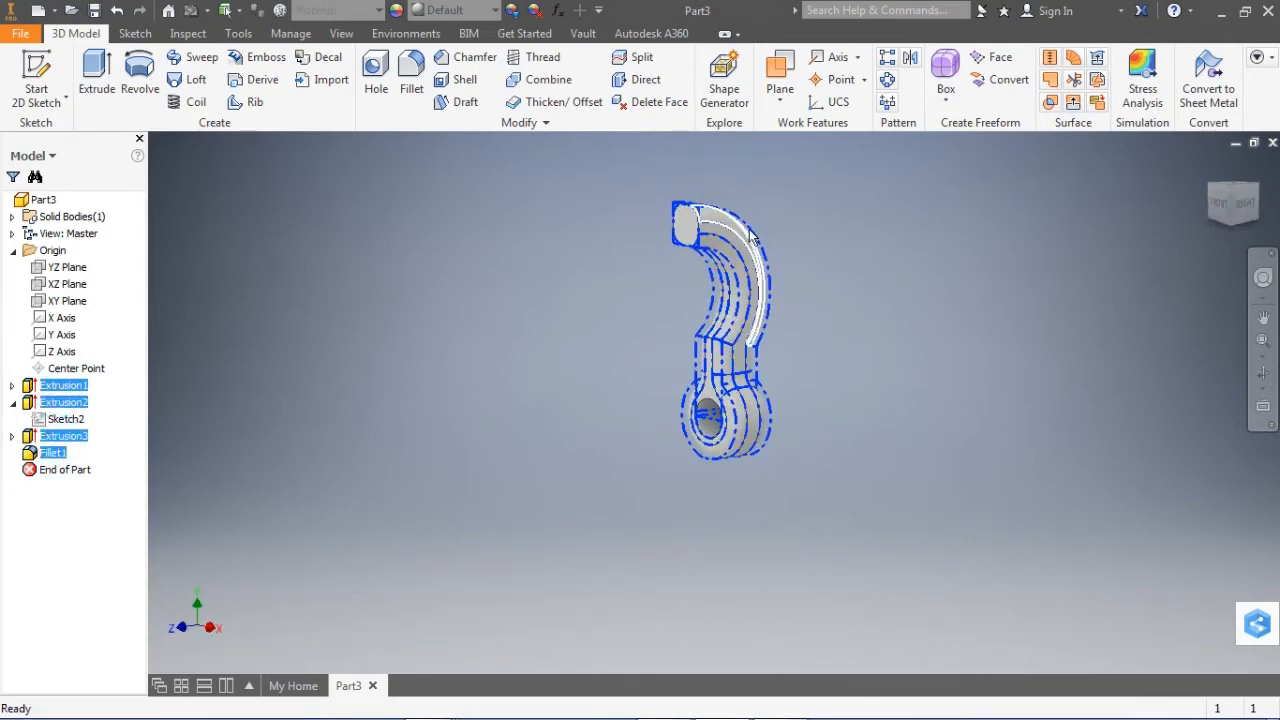
left_click(910, 57)
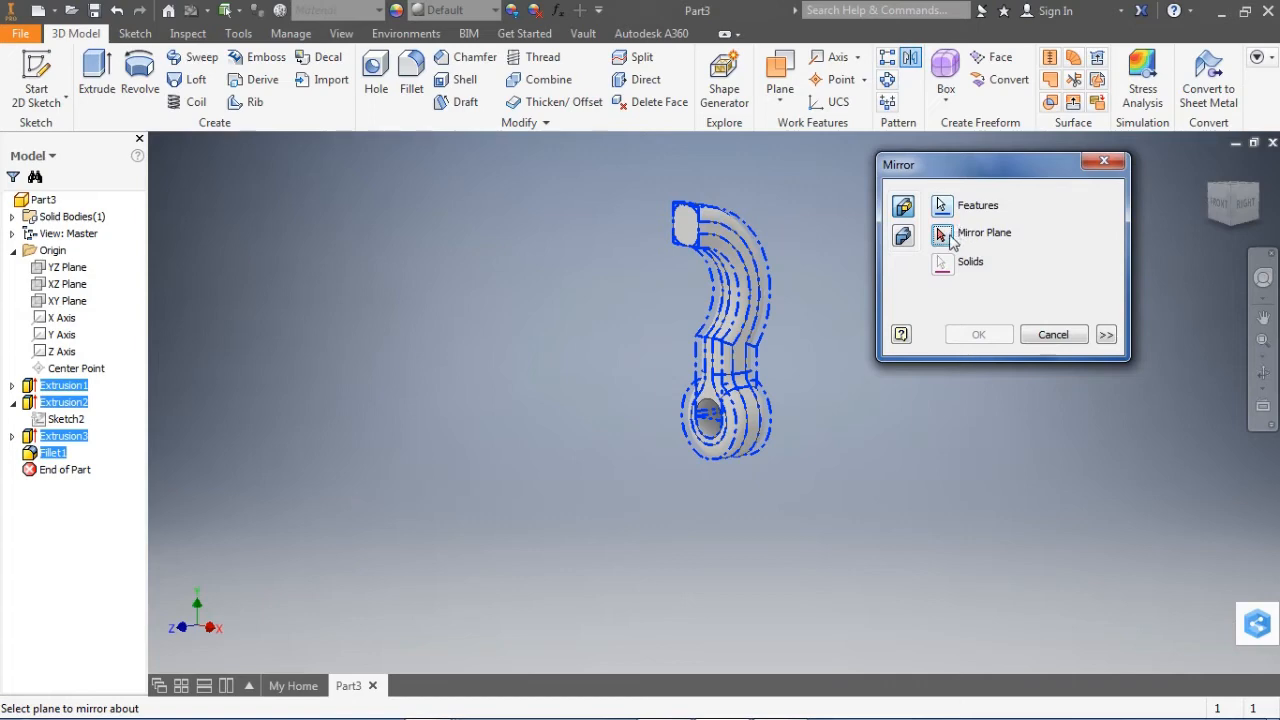
left_click(686, 238)
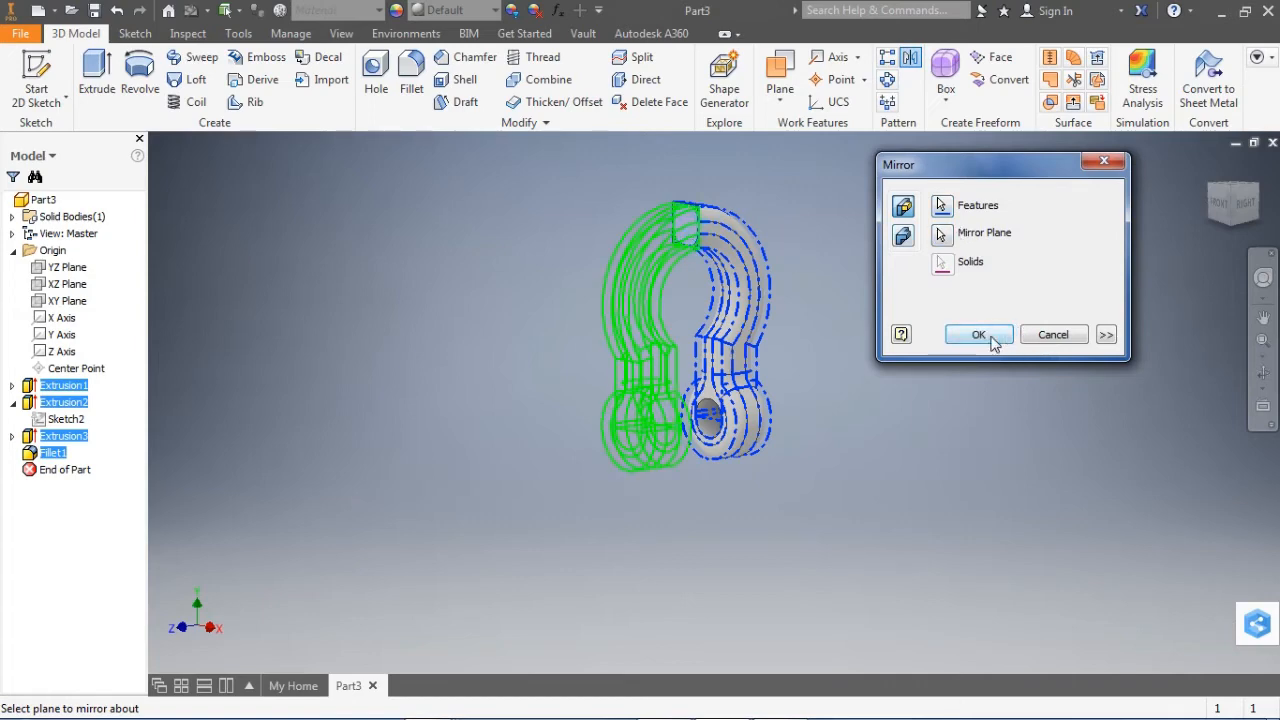
left_click(978, 335)
Start a sketch on the flat side face of the arch and project the face's inner arc edge.
scroll(700, 340, "up", 3)
middle_click_drag(676, 345, 669, 421)
middle_click_drag(556, 351, 574, 351)
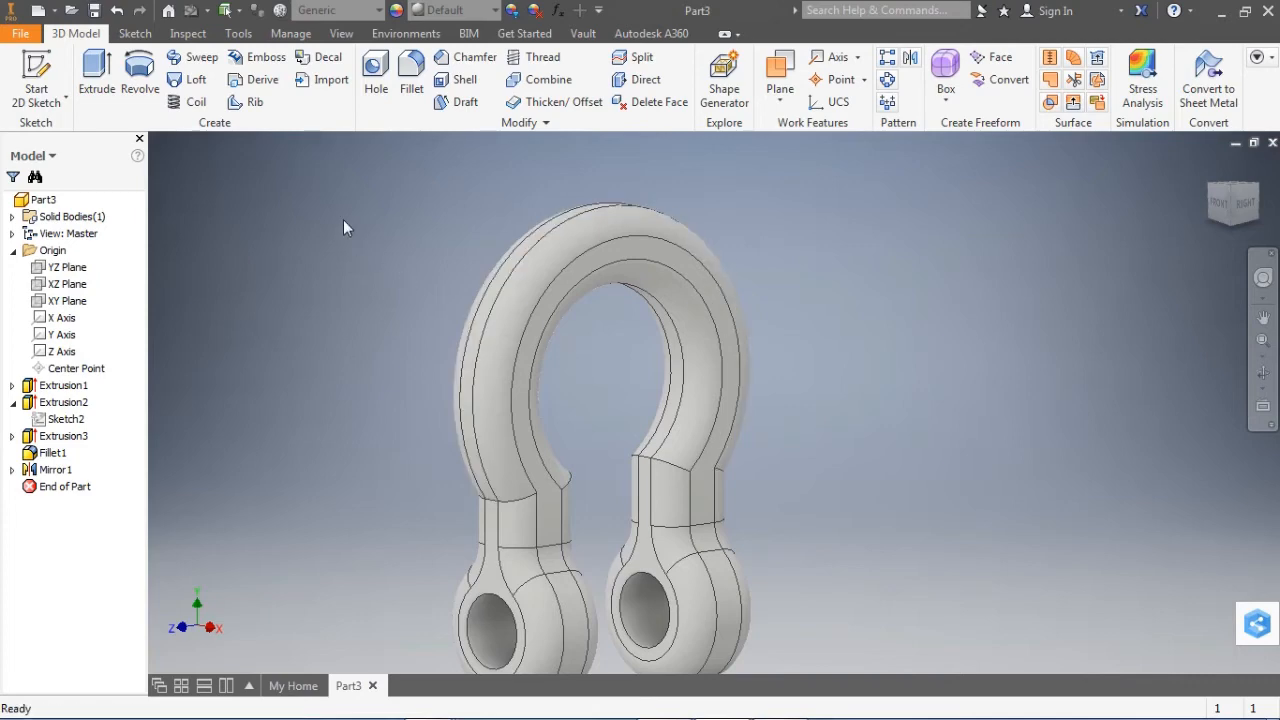
left_click(36, 80)
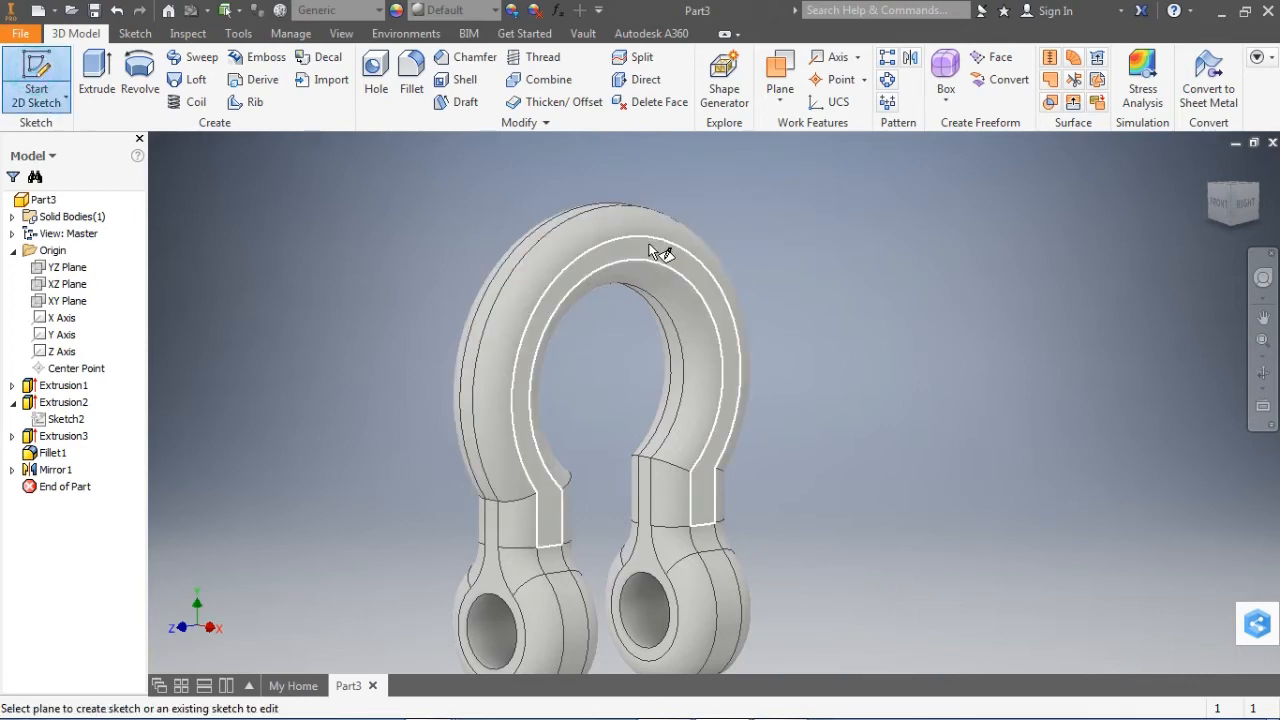
left_click(628, 272)
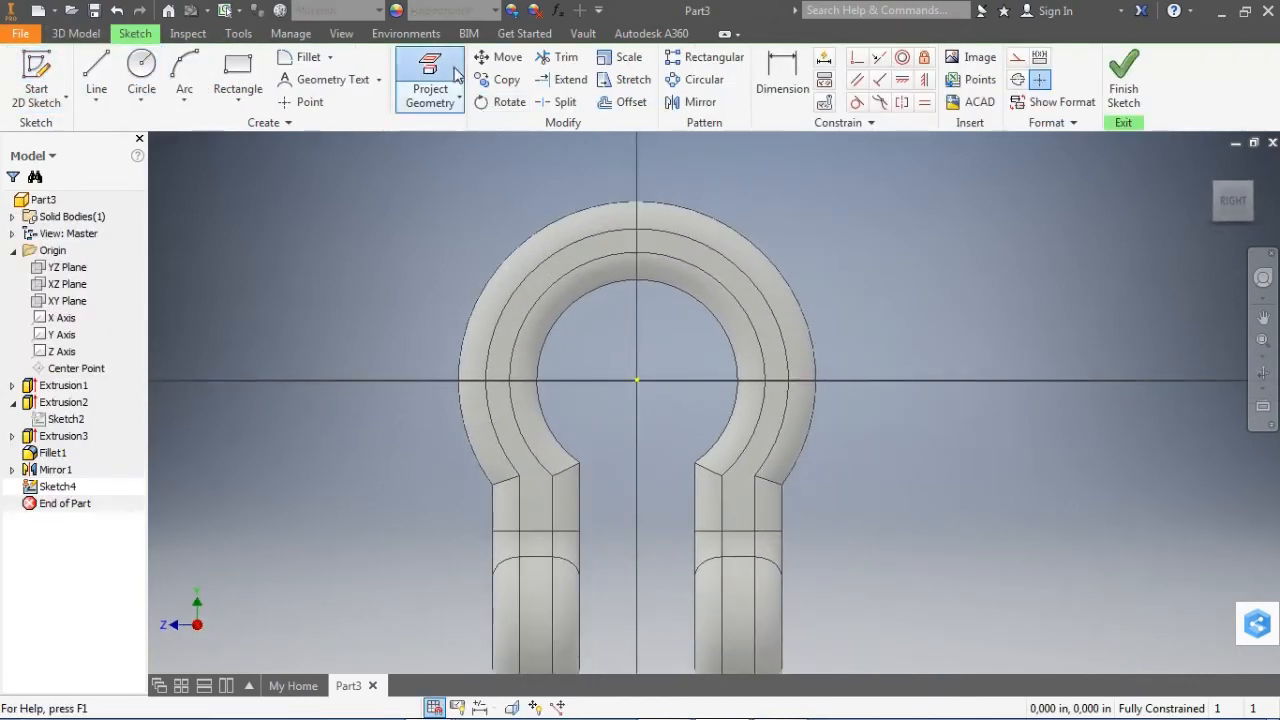
left_click(430, 88)
scroll(774, 161, "up", 3)
left_click(609, 353)
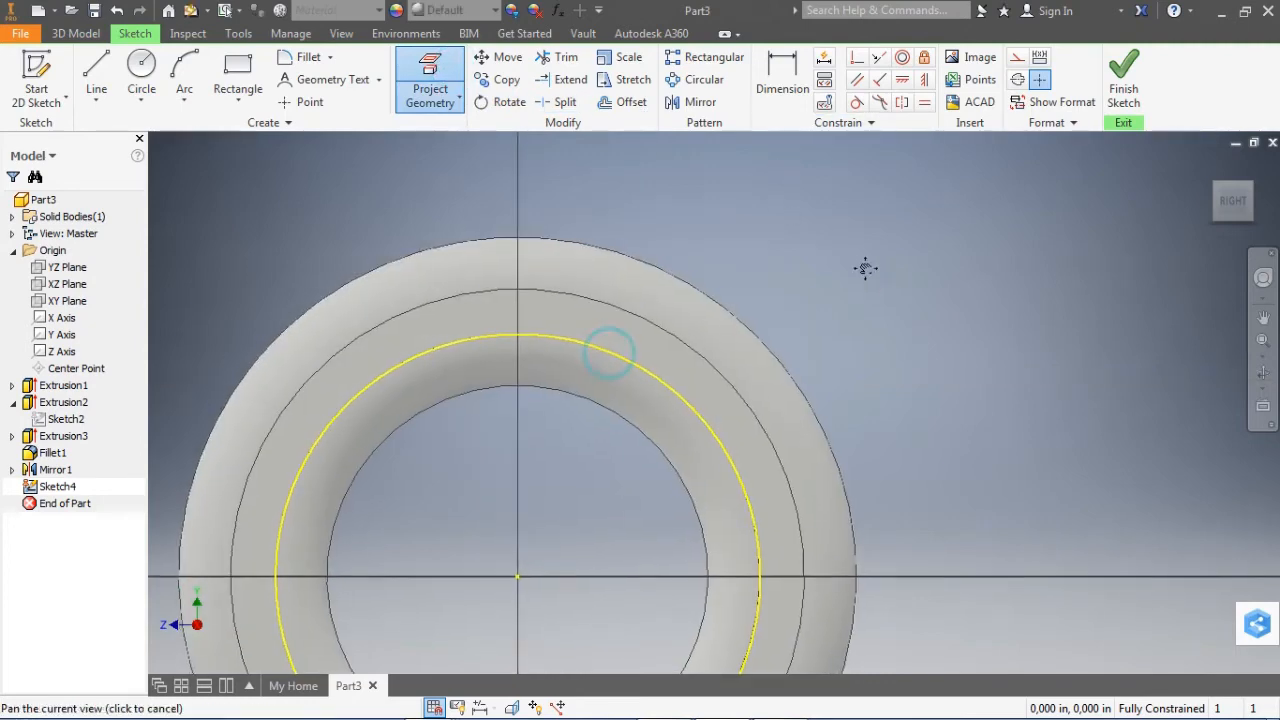
Turn the projected inner arc of the arch into construction geometry.
middle_click_drag(863, 266, 865, 236)
scroll(865, 236, "down", 2)
key("Escape")
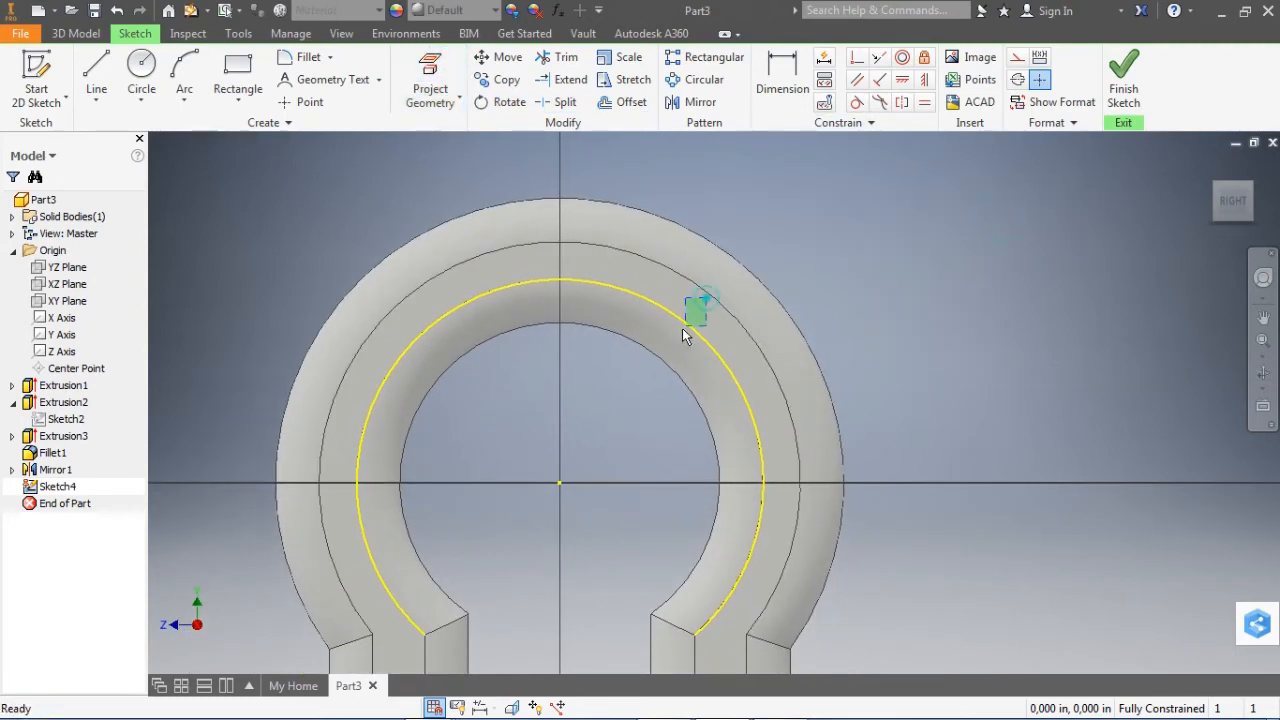
left_click(682, 328)
left_click(1015, 58)
scroll(901, 218, "down", 2)
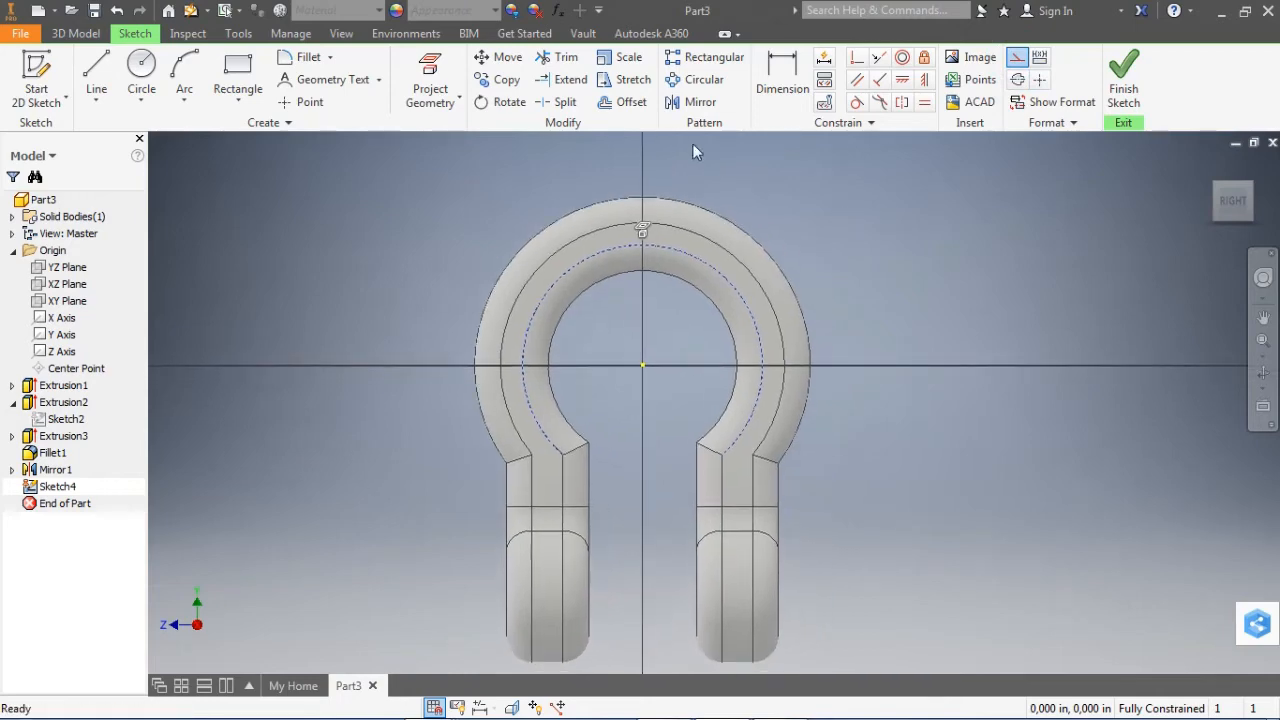
Offset the projected inner arc outward onto the arch face by about 1.013 in.
left_click(642, 110)
scroll(687, 272, "up", 3)
left_click(686, 313)
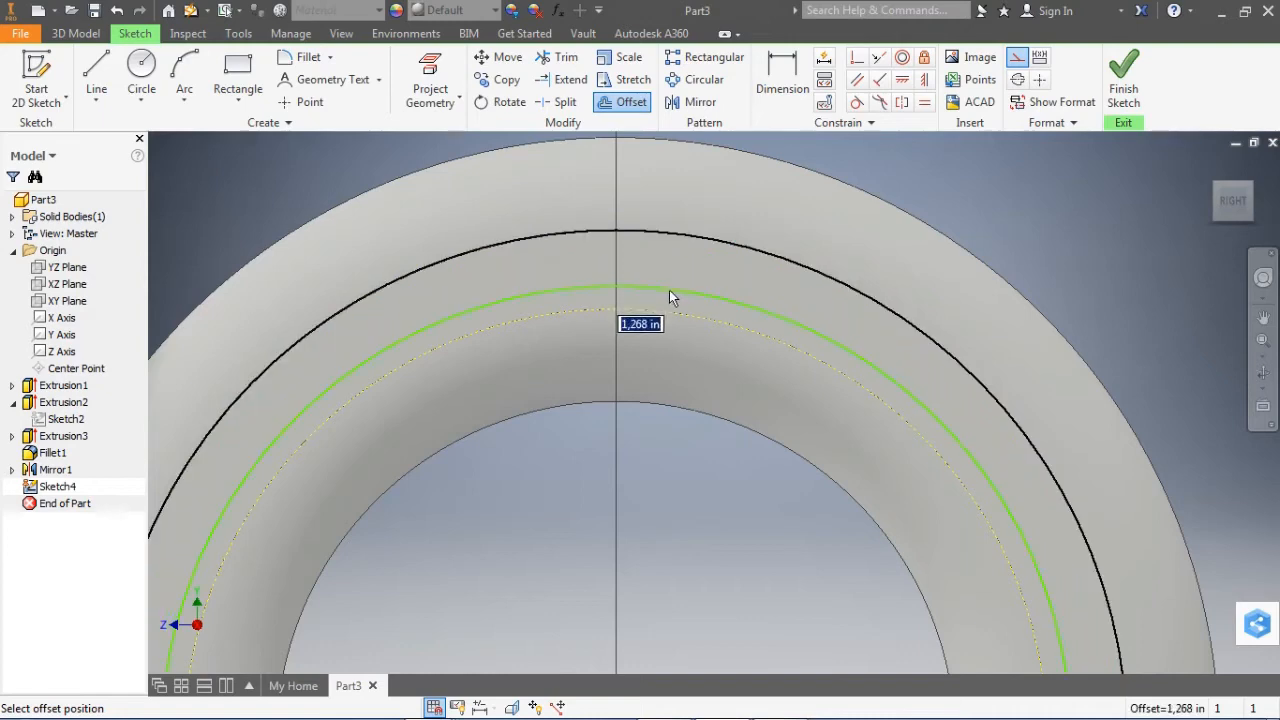
left_click(669, 291)
scroll(700, 275, "down", 2)
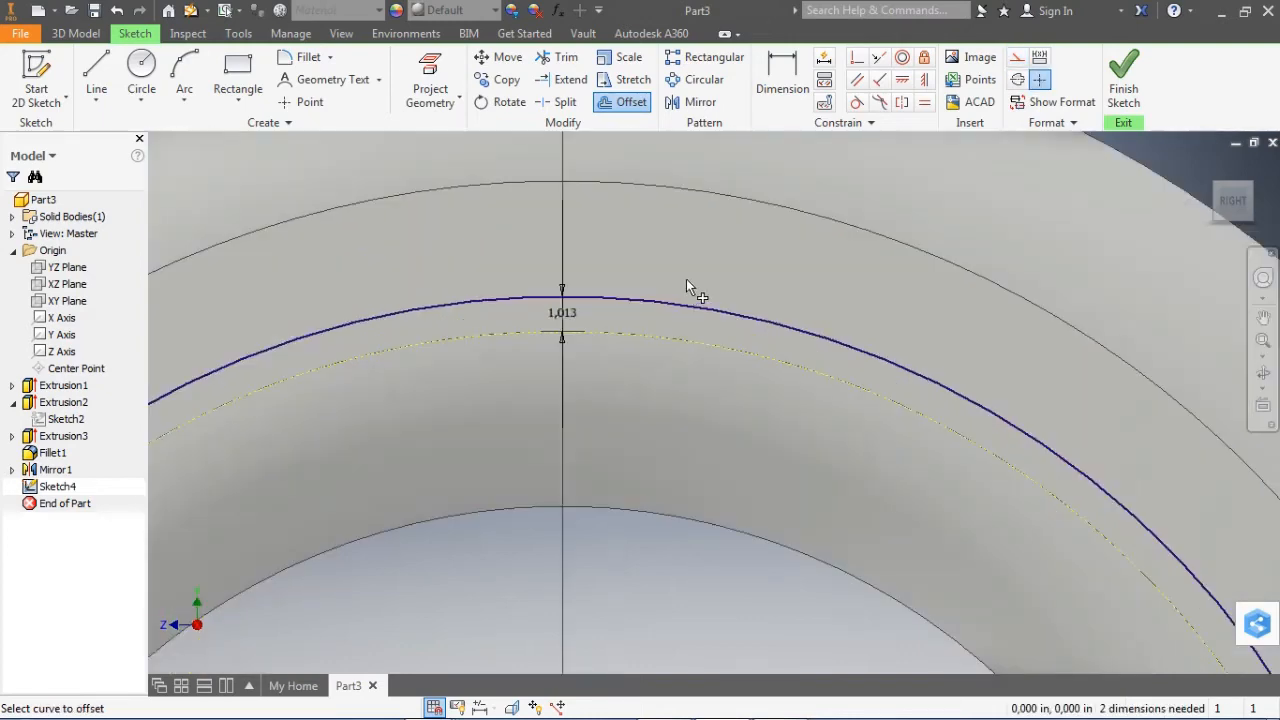
Set the arc's offset distance to 1 in and turn the offset arc into construction geometry.
scroll(770, 255, "up", 2)
key("d")
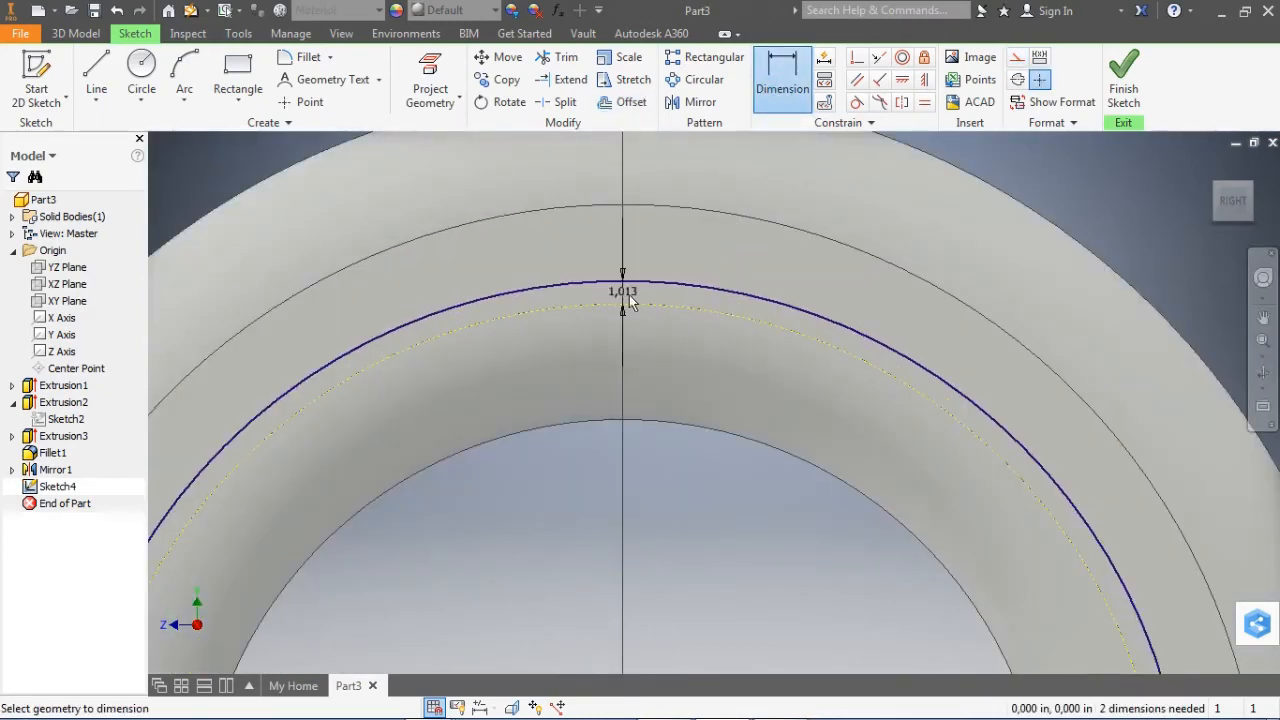
left_click(628, 292)
type("1")
key("Return")
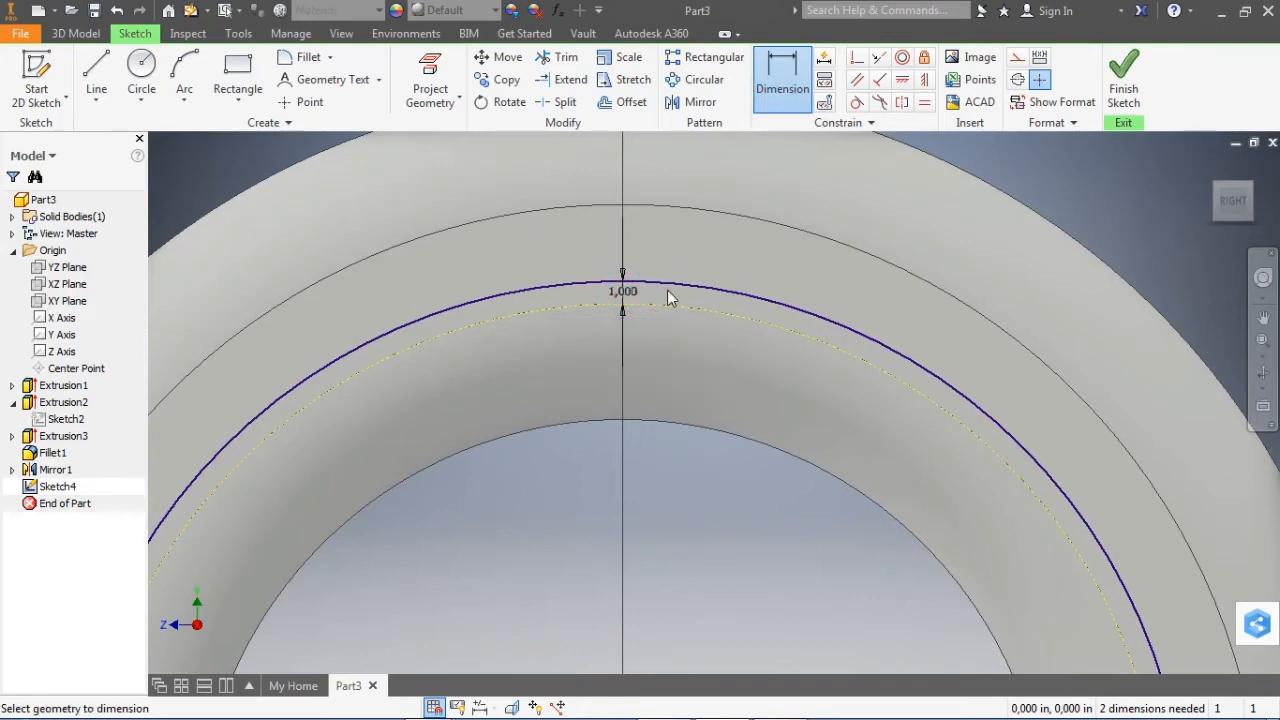
scroll(950, 200, "down", 2)
right_click(985, 193)
left_click(851, 189)
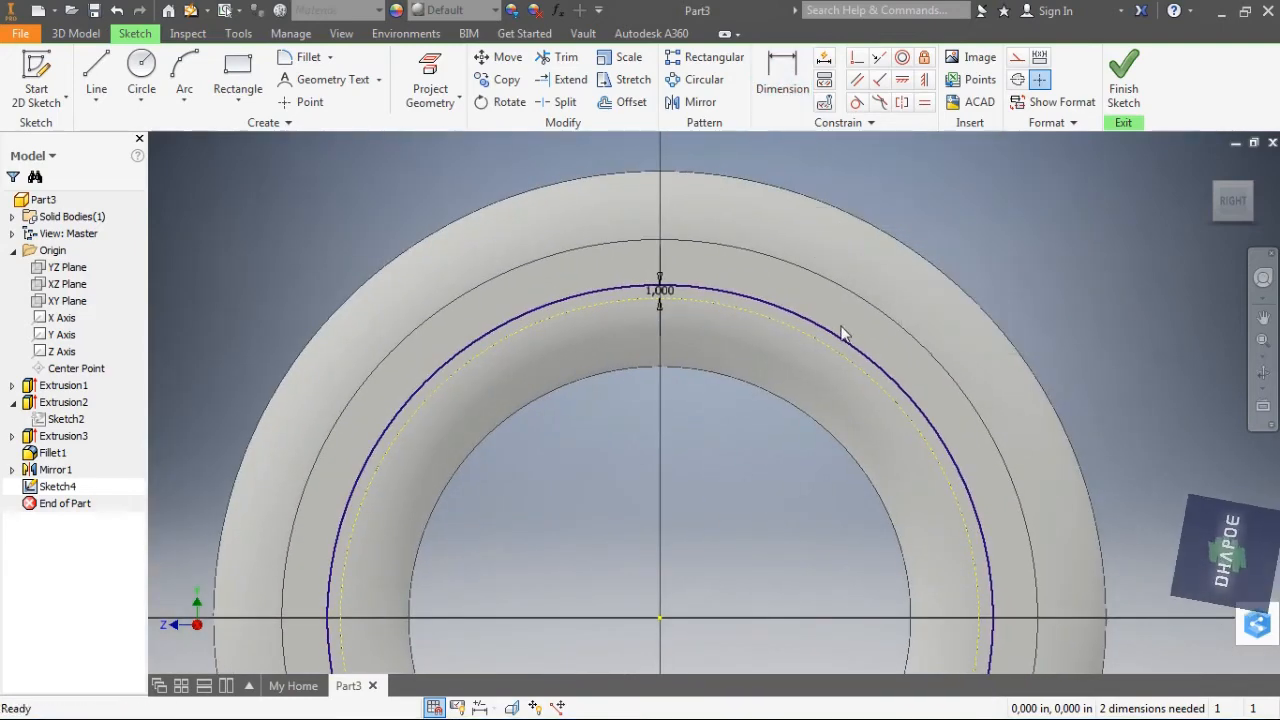
left_click(1017, 57)
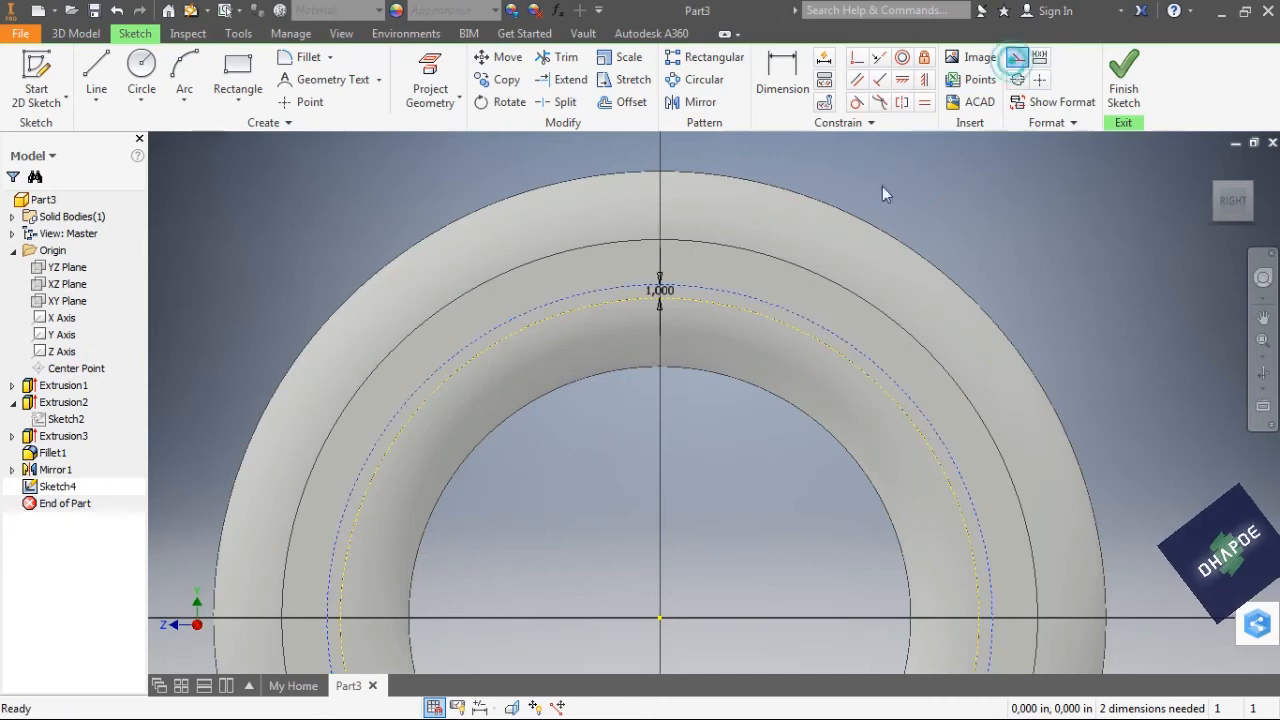
Draw a slanted line from the arch centre up and to the left, ending outside the arch.
middle_click_drag(846, 240, 816, 200)
scroll(816, 200, "down", 2)
key("l")
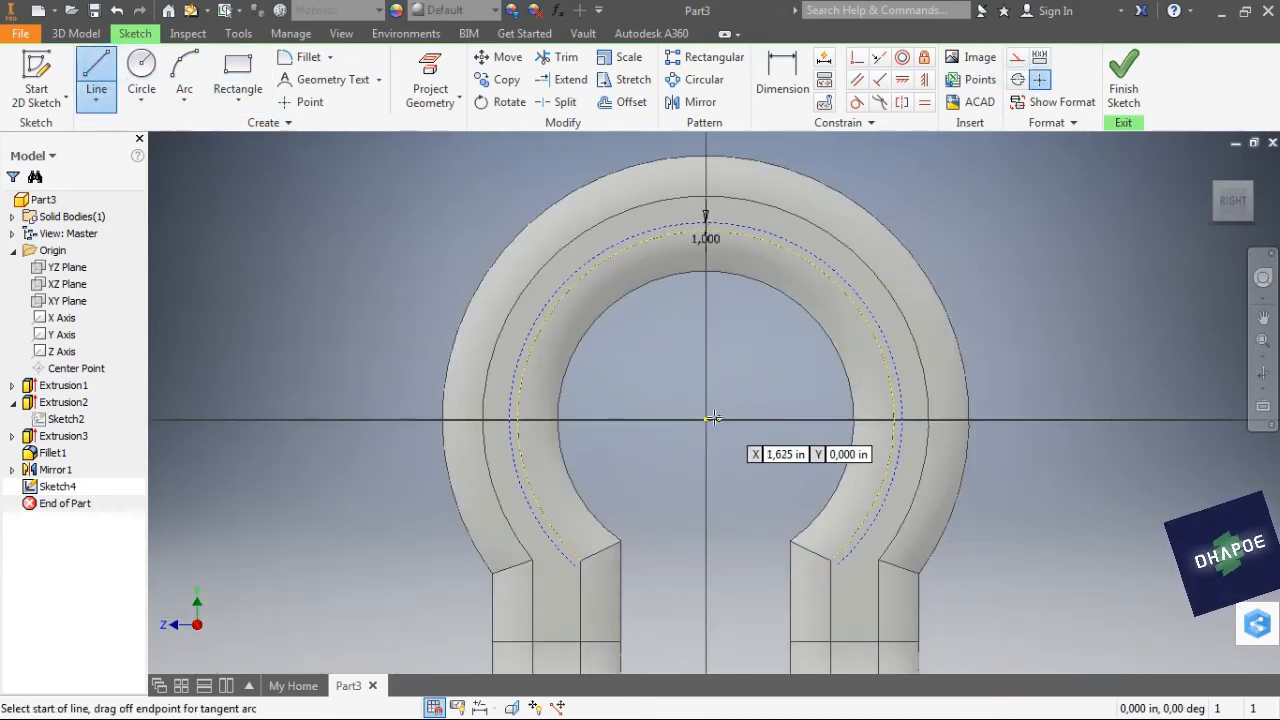
left_click(706, 418)
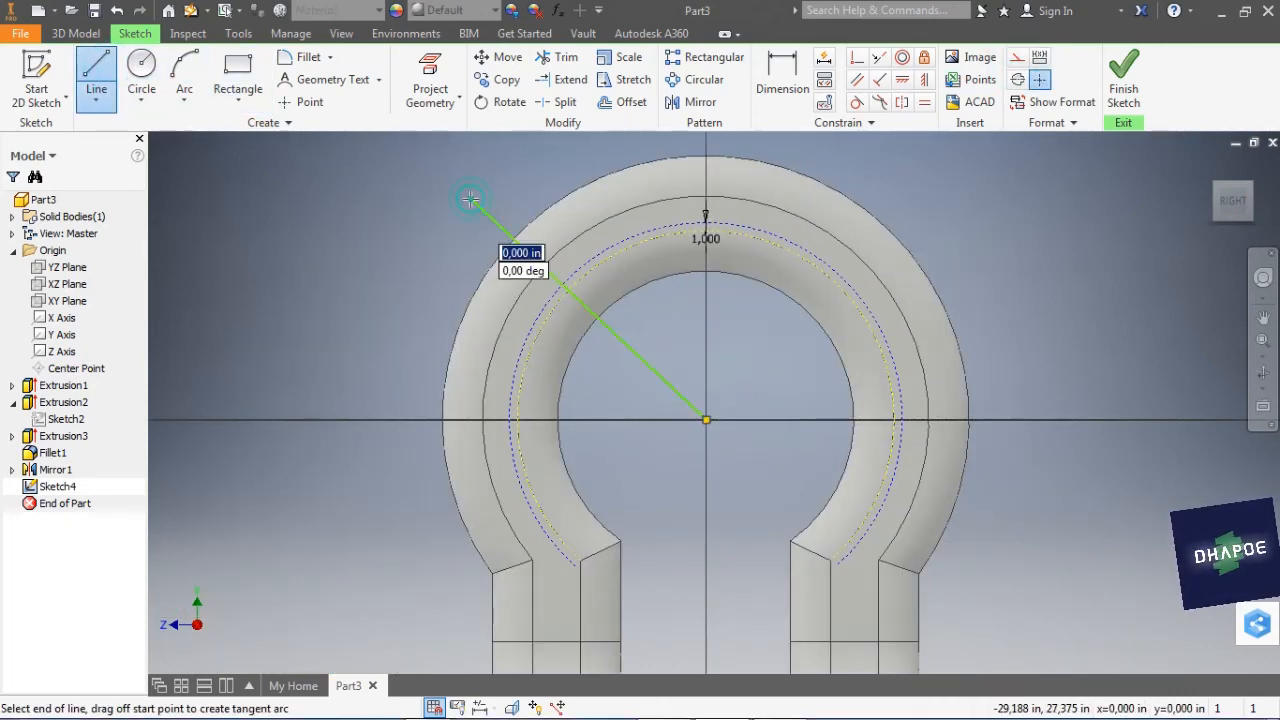
right_click(506, 179)
left_click(557, 182)
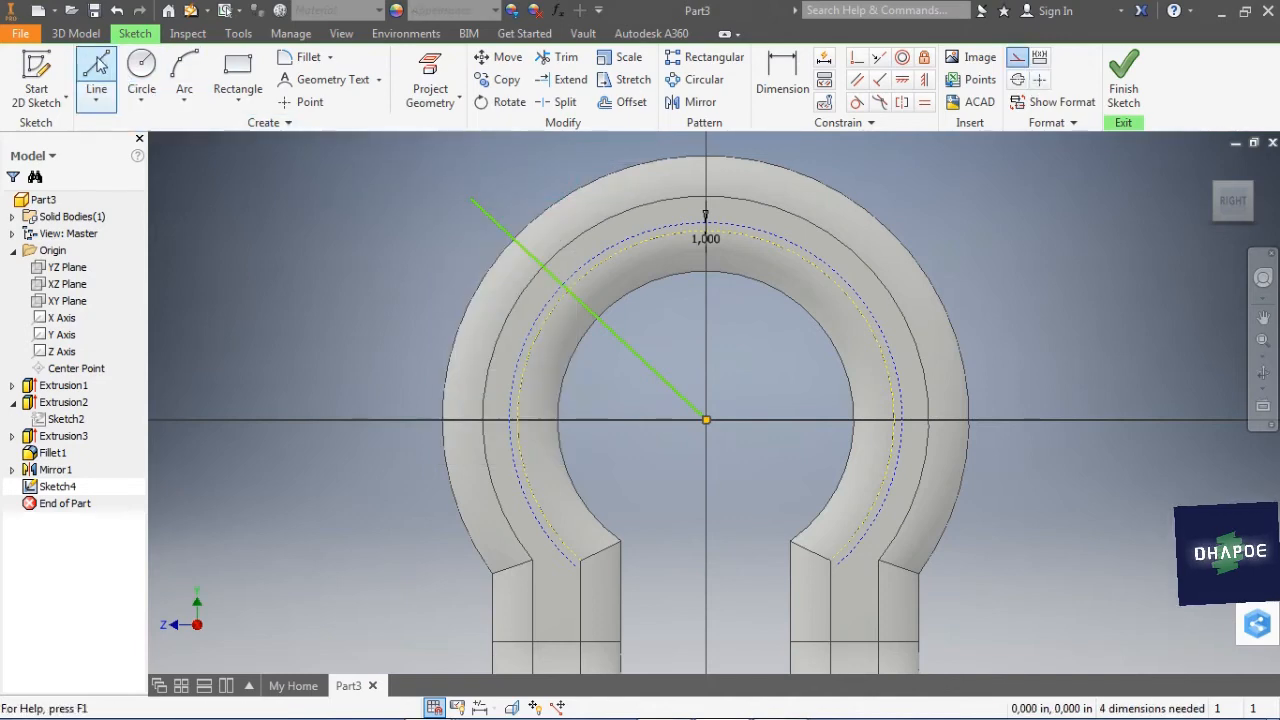
Draw a vertical line from the arch centre to above the arch and turn both lines into construction geometry.
left_click(95, 64)
left_click(706, 418)
middle_click_drag(706, 418, 687, 492)
left_click(687, 186)
right_click(772, 177)
left_click(830, 180)
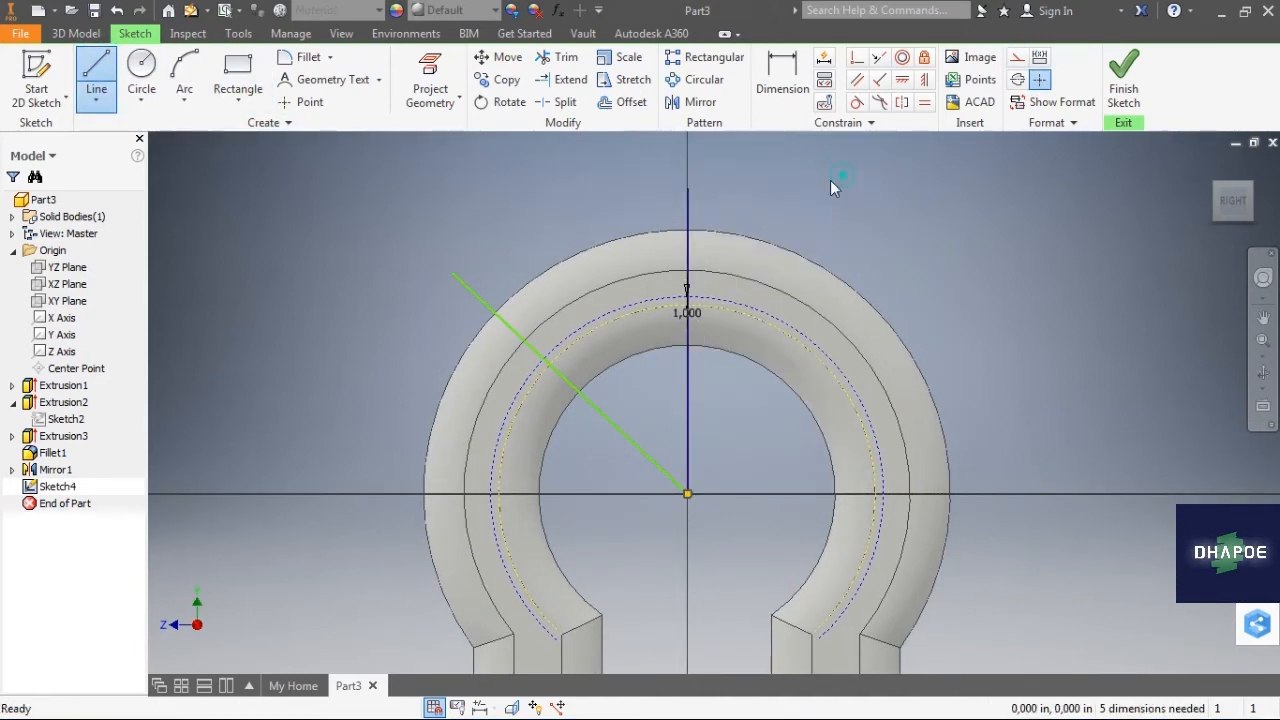
scroll(768, 245, "down", 3)
scroll(760, 242, "up", 2)
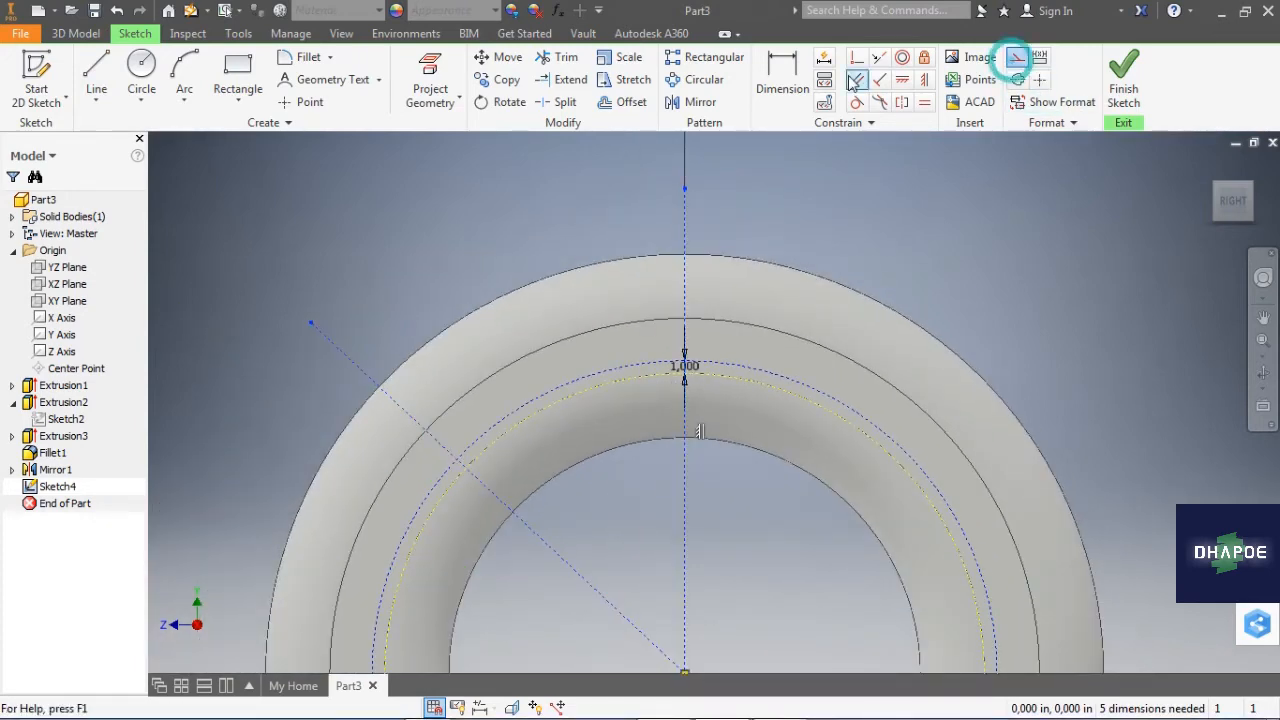
Dimension the angle between the vertical and slanted construction lines as 45 degrees.
left_click(782, 78)
left_click(684, 224)
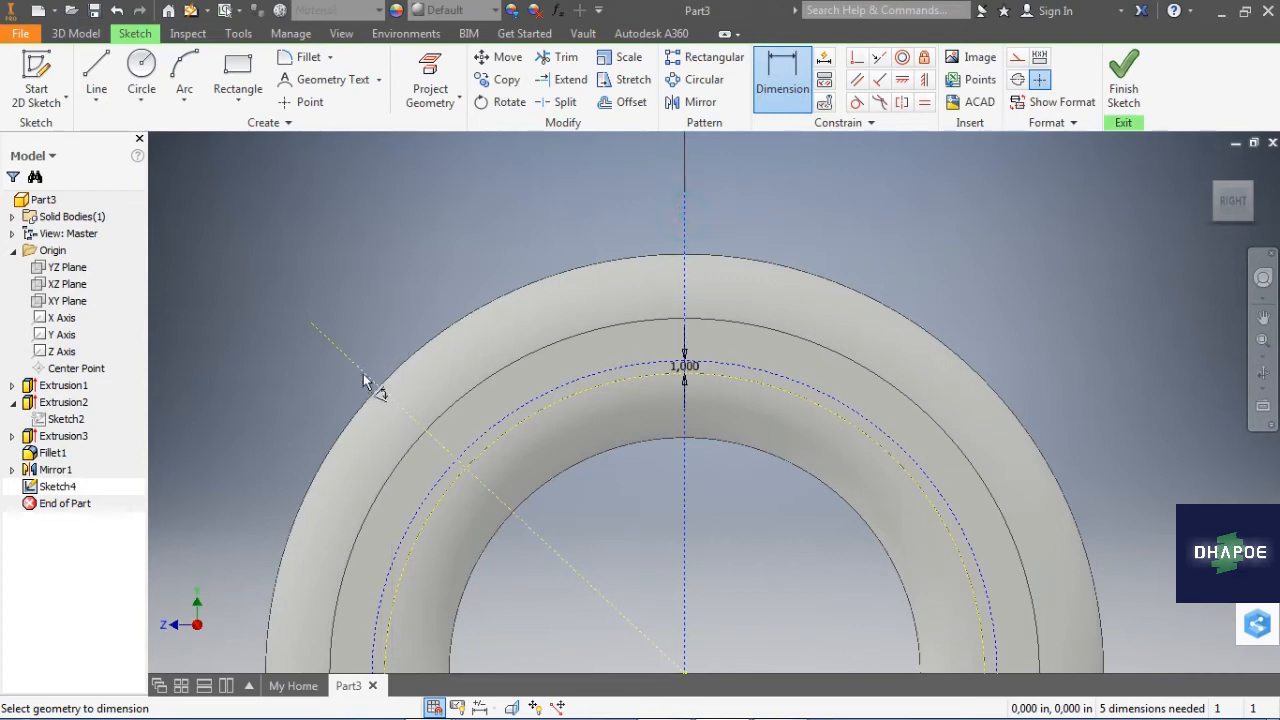
left_click(359, 366)
left_click(431, 271)
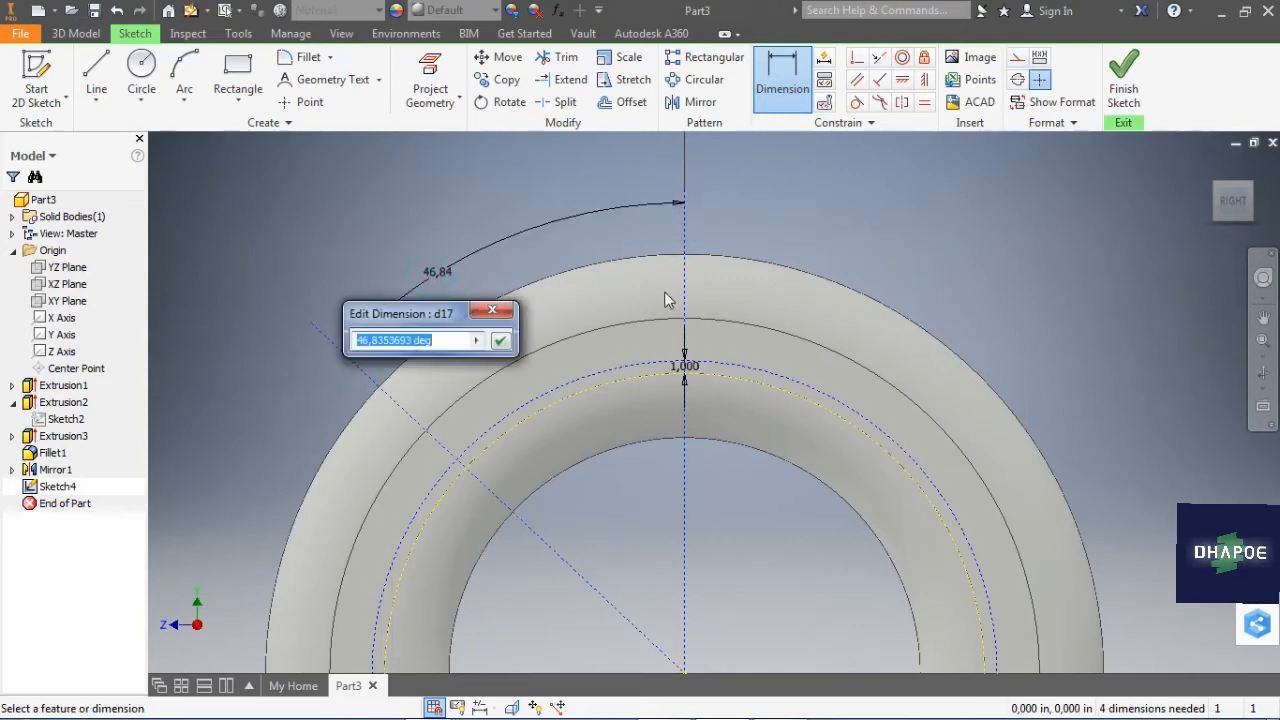
key("Return")
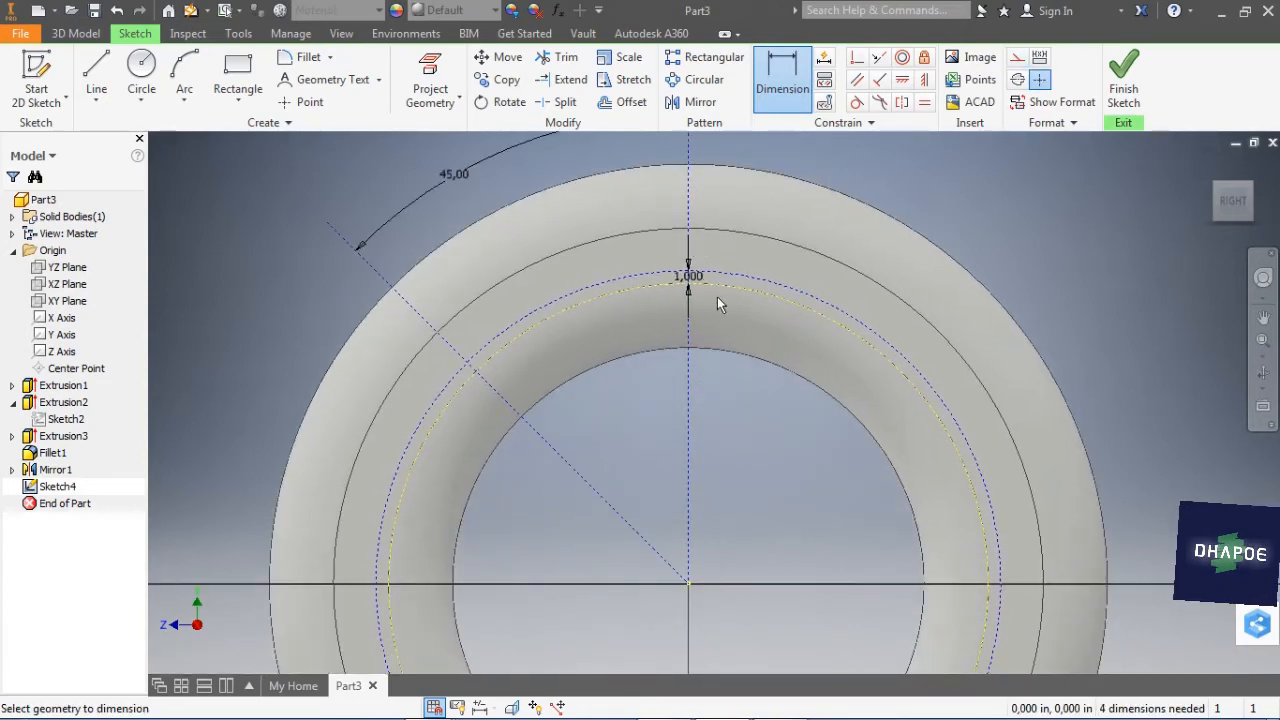
Try a coincident constraint between the offset arc's end and the slanted construction line, and undo it.
left_click(856, 58)
middle_click_drag(608, 482, 605, 190)
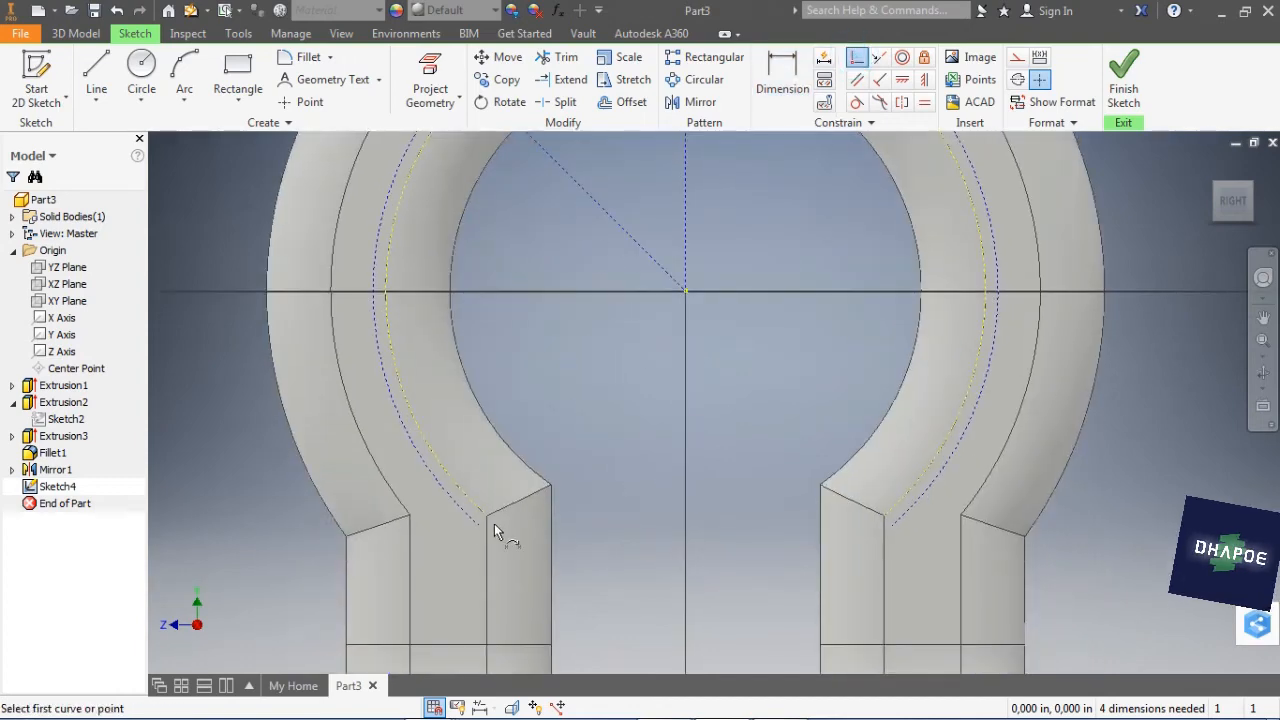
middle_click_drag(478, 321, 456, 567)
left_click(428, 296)
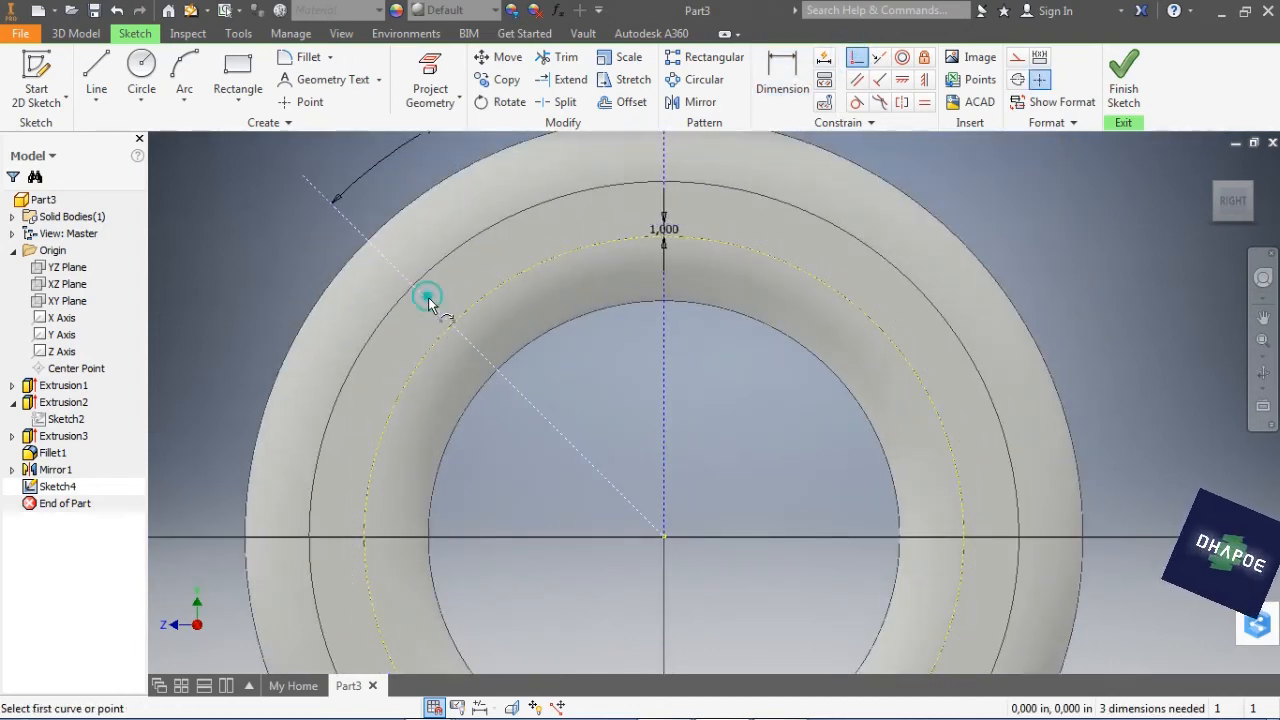
scroll(519, 336, "down", 4)
scroll(519, 336, "up", 4)
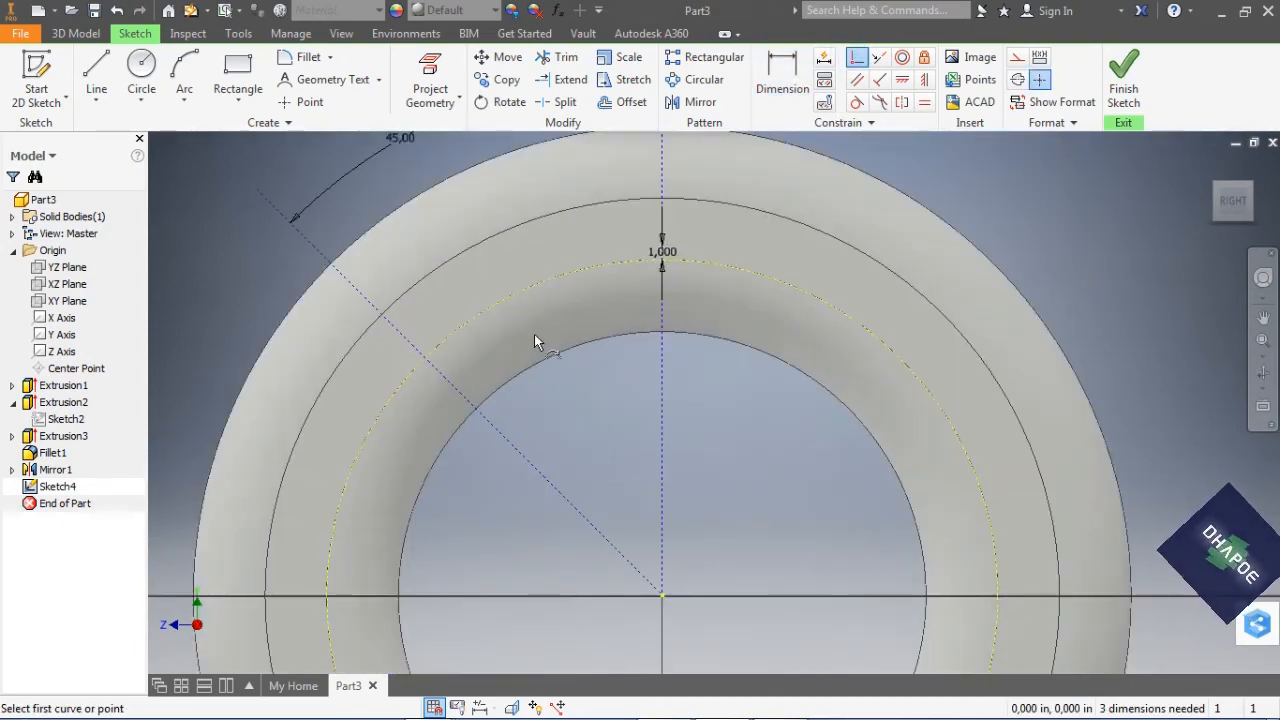
scroll(562, 275, "down", 2)
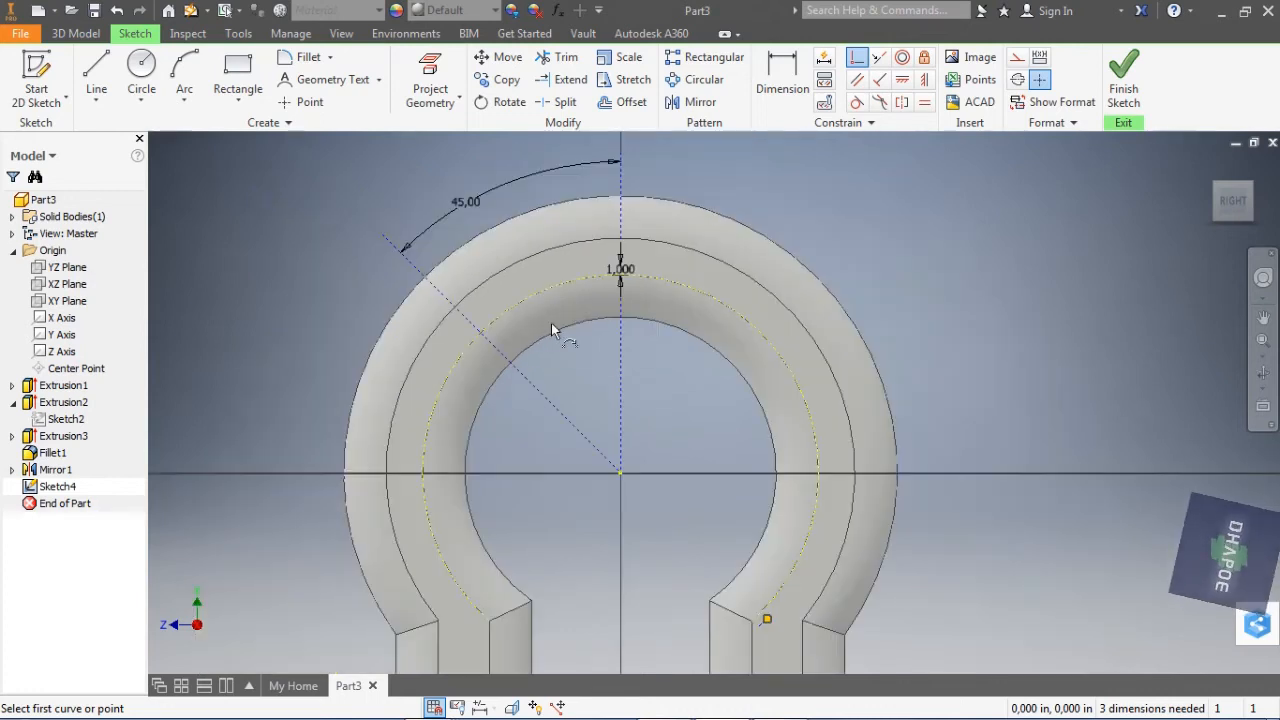
key("ctrl+z")
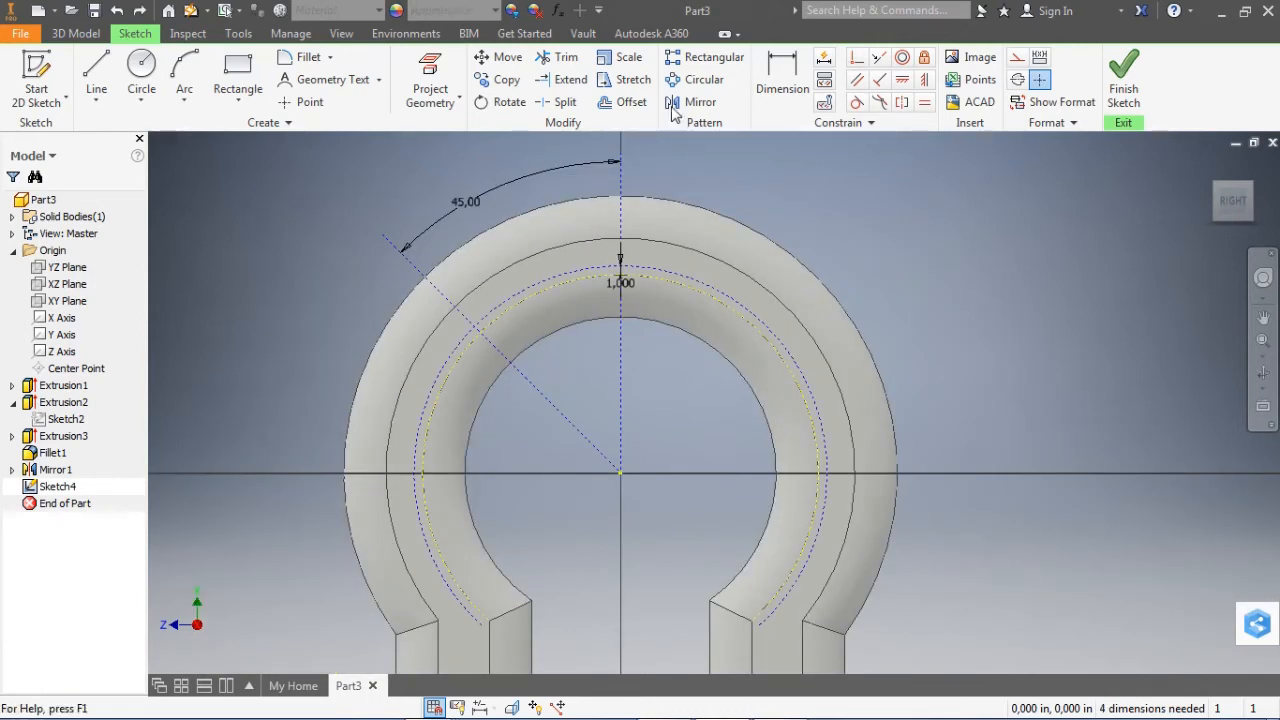
Trim the offset arc to the portion between the slanted and vertical construction lines.
left_click(560, 57)
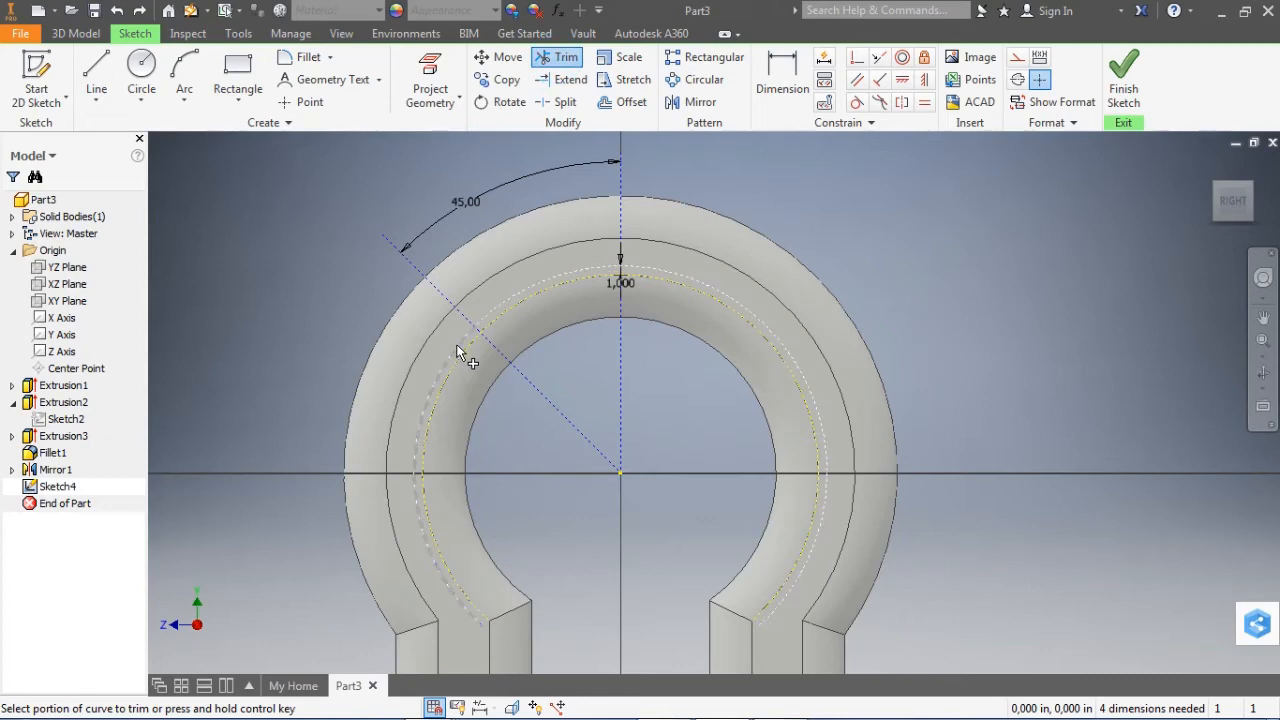
middle_click_drag(550, 286, 519, 349)
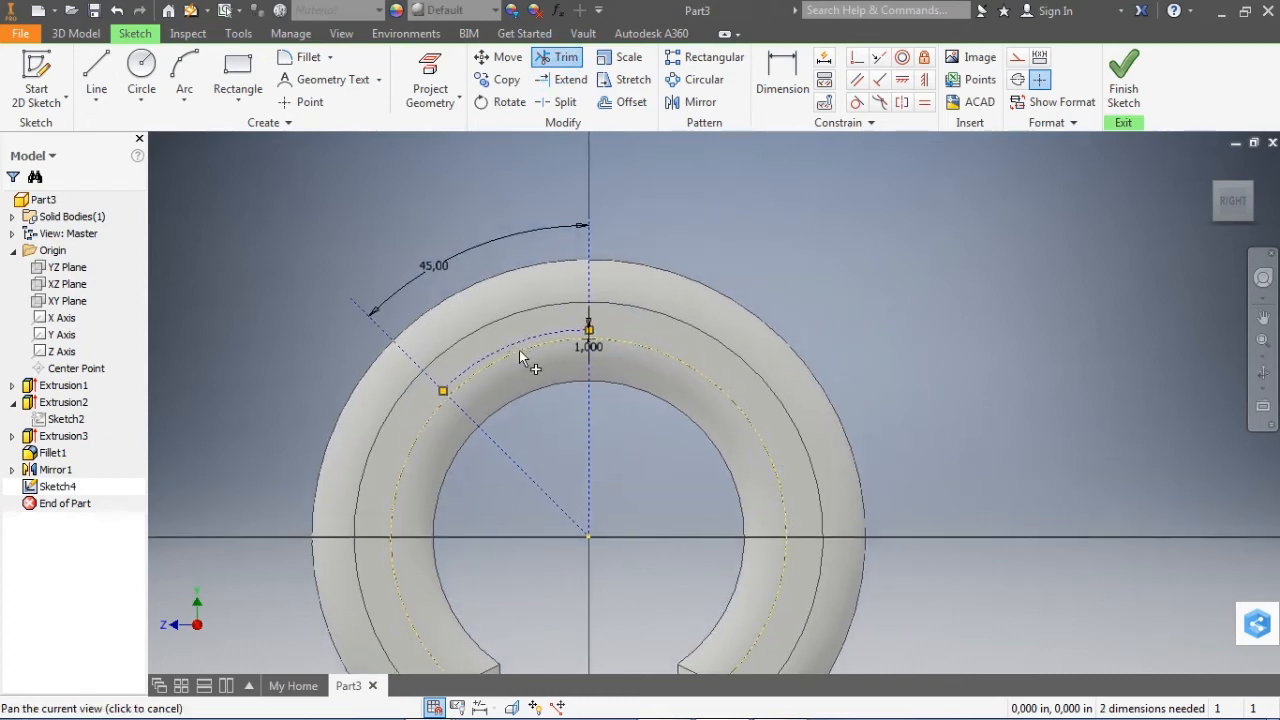
scroll(584, 283, "up", 3)
scroll(609, 278, "down", 2)
middle_click_drag(608, 280, 602, 276)
right_click(737, 194)
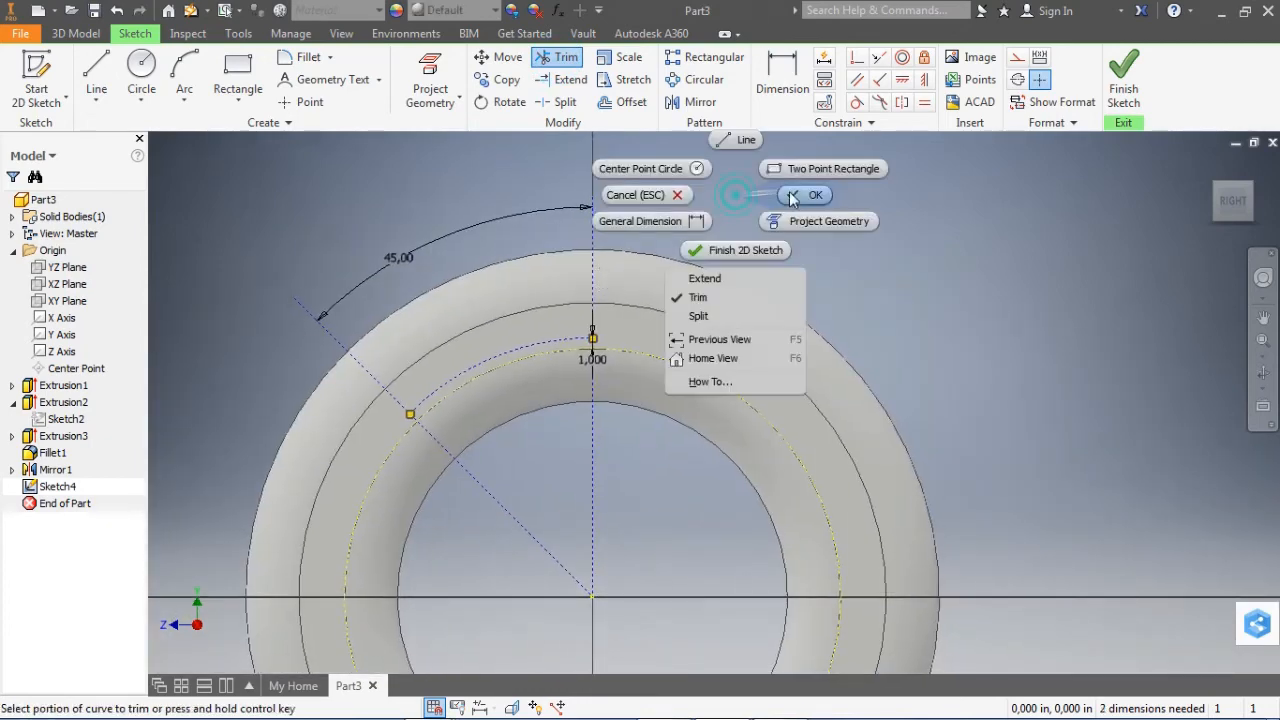
left_click(803, 193)
Mirror the trimmed arc about the vertical construction line.
left_click(695, 102)
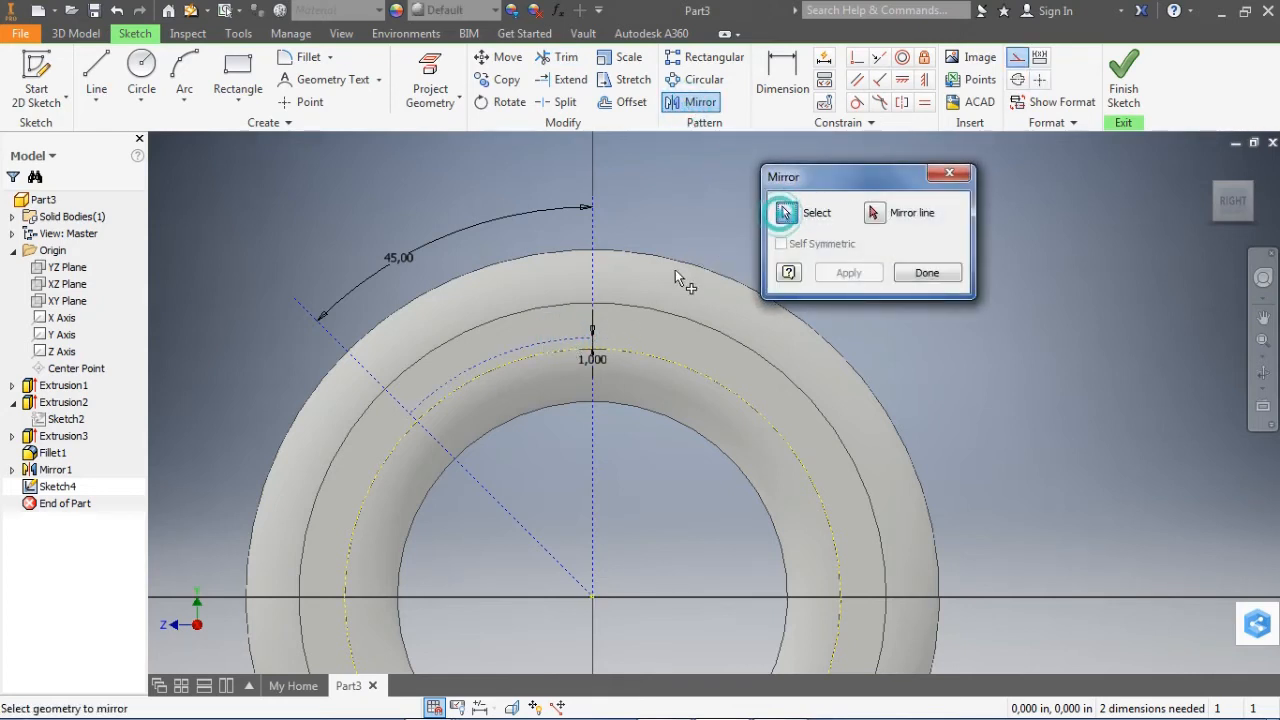
scroll(552, 345, "up", 4)
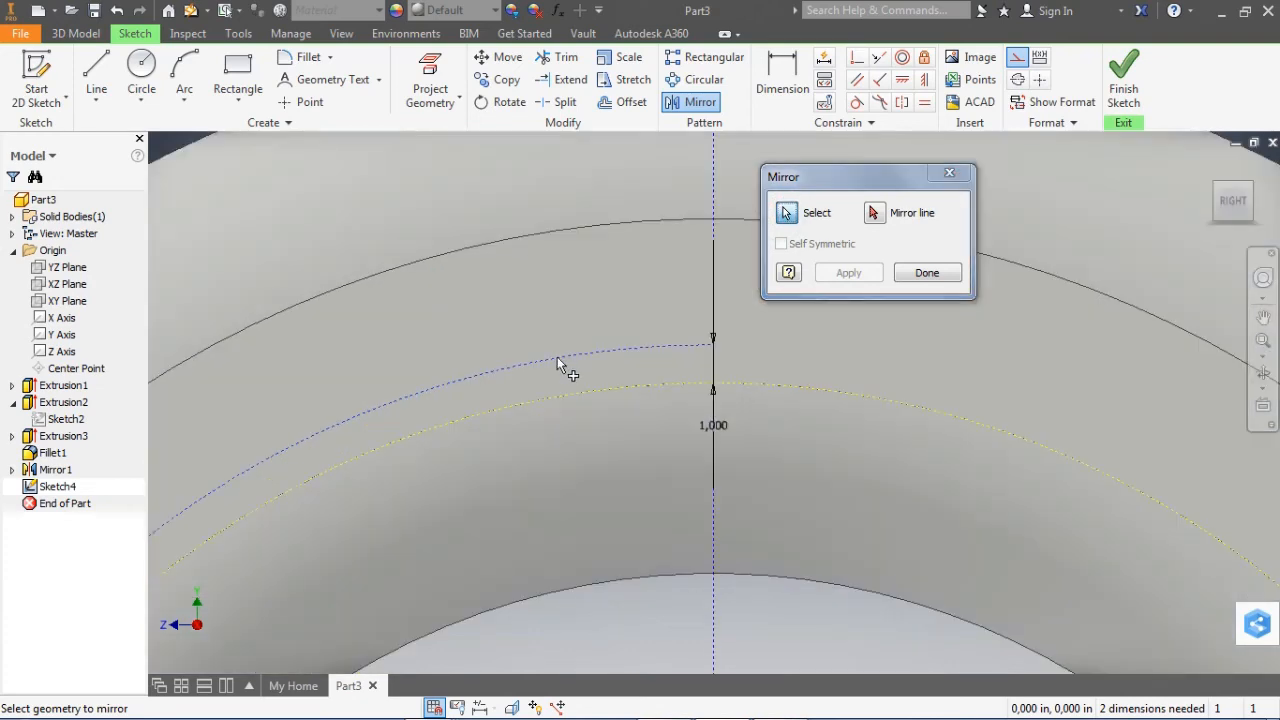
left_click(557, 357)
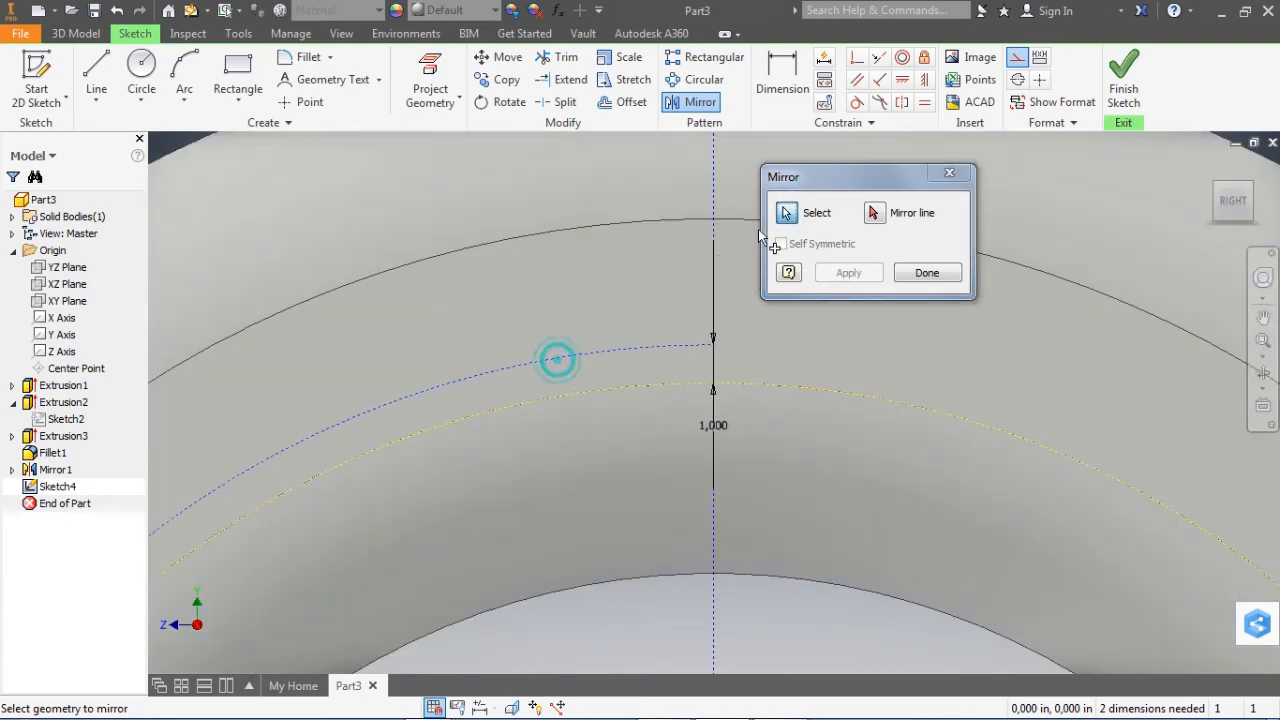
left_click(713, 194)
left_click(927, 273)
scroll(803, 316, "down", 3)
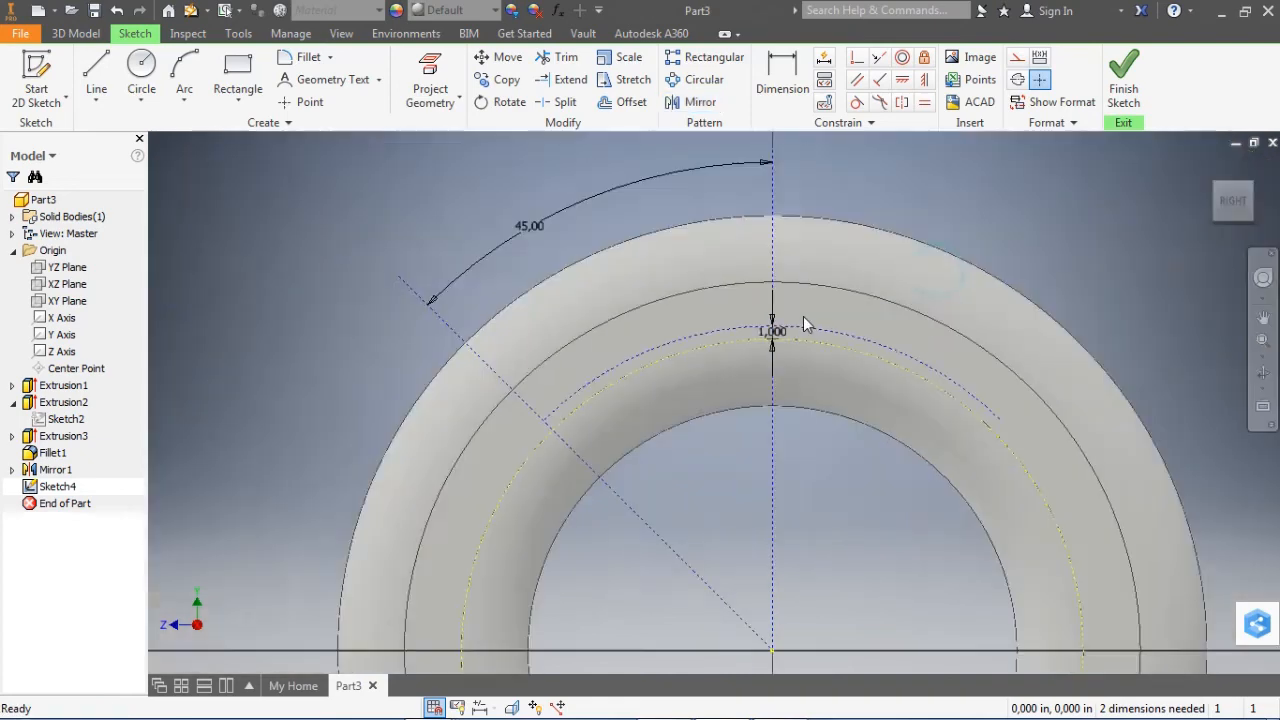
Add the geometry text SHACKLE along the trimmed construction arc, in TechnicBold font at a size of 2 in.
left_click(325, 79)
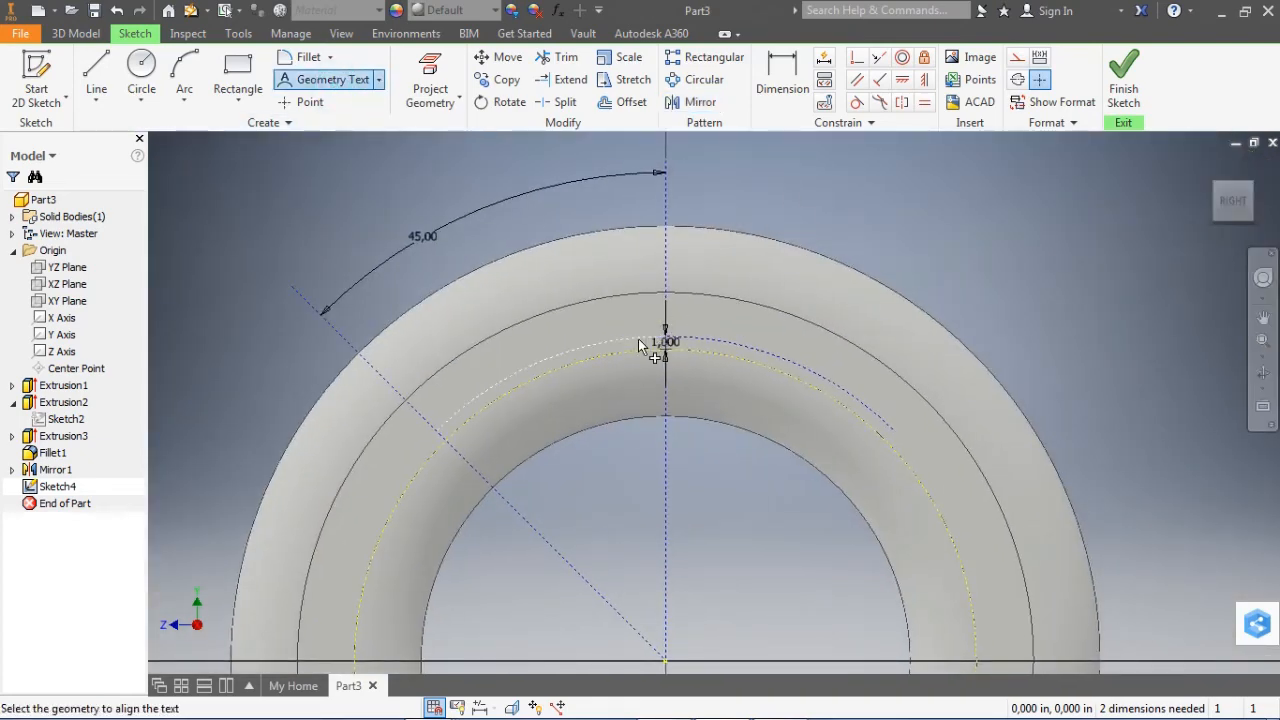
left_click(641, 340)
middle_click_drag(583, 323, 465, 291)
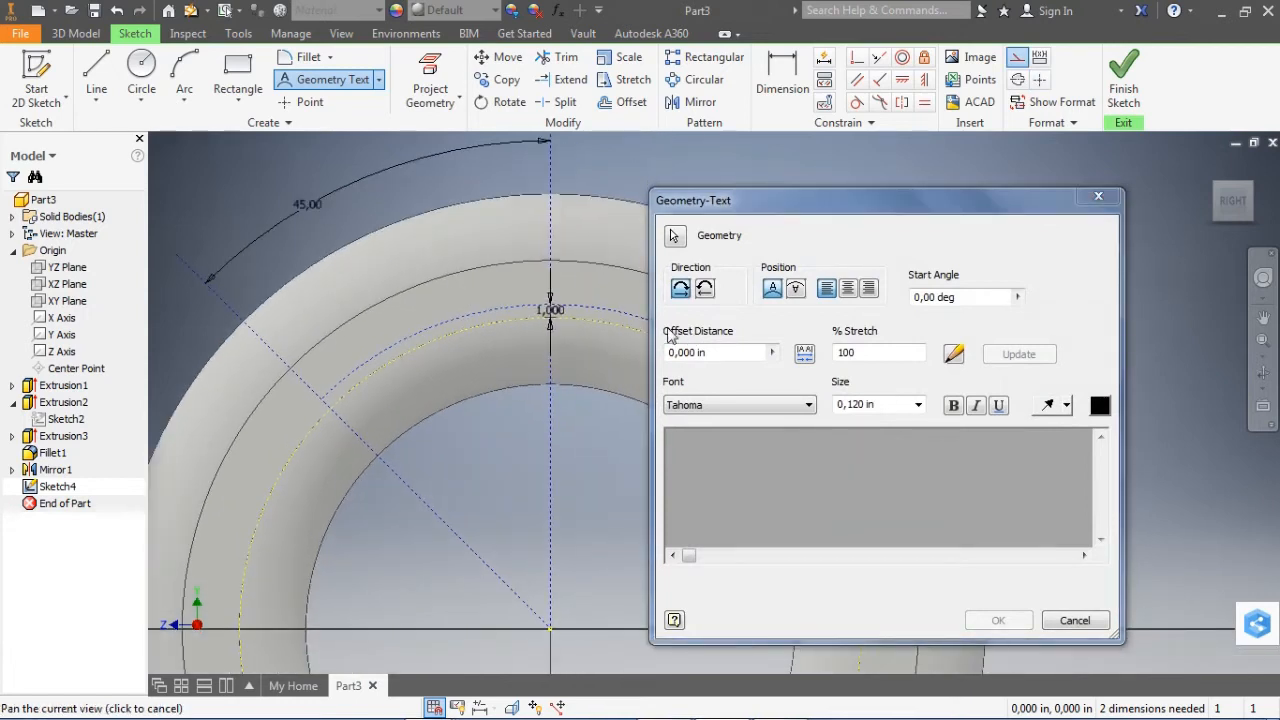
left_click(727, 453)
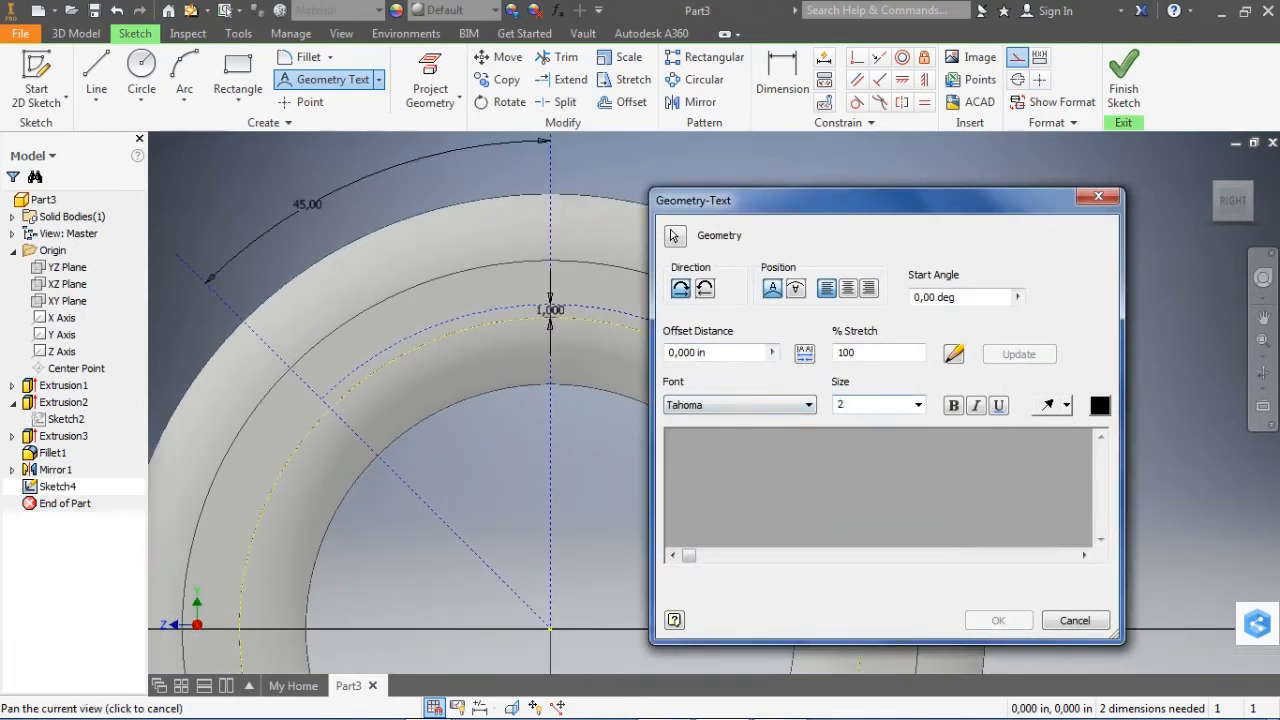
left_click(776, 406)
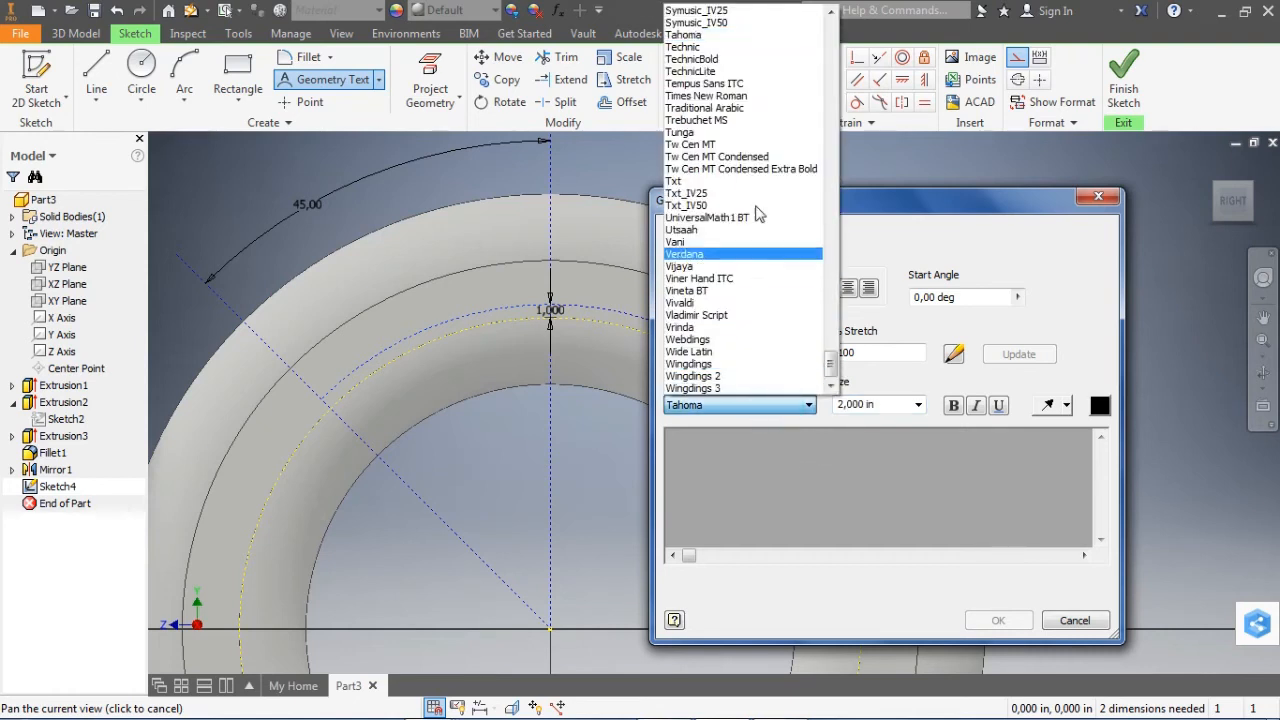
left_click(734, 59)
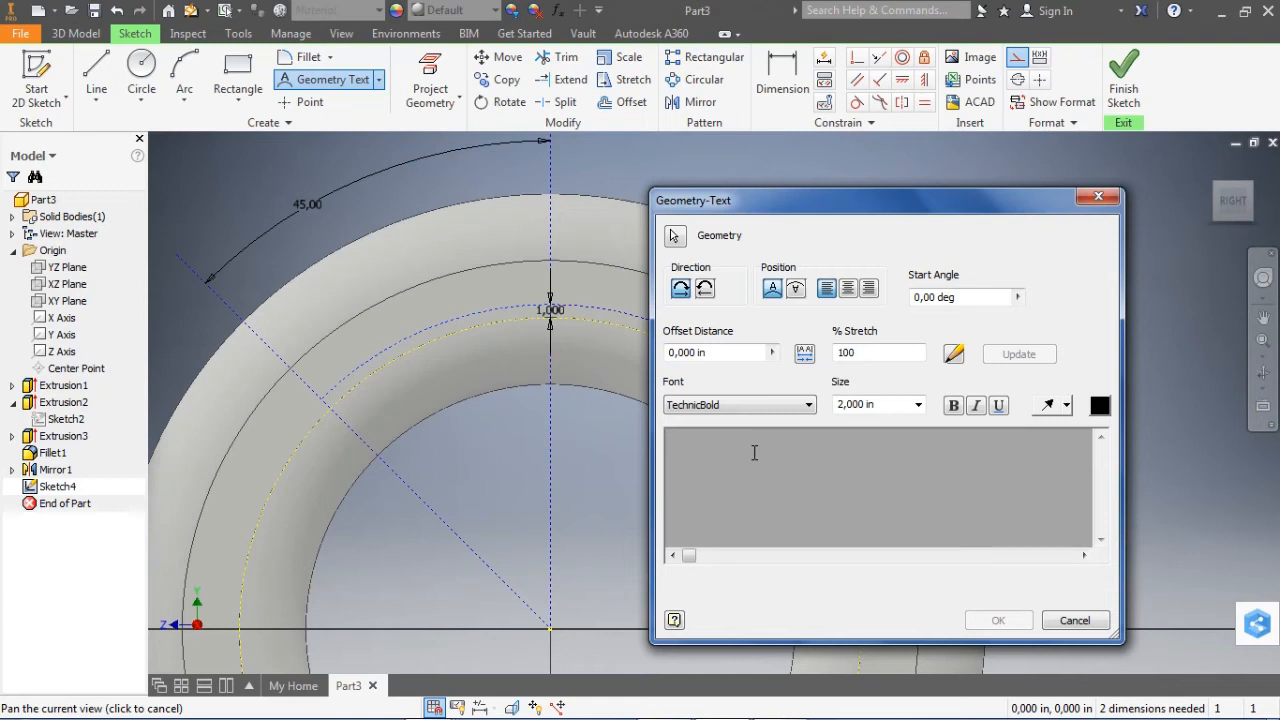
type("SHA")
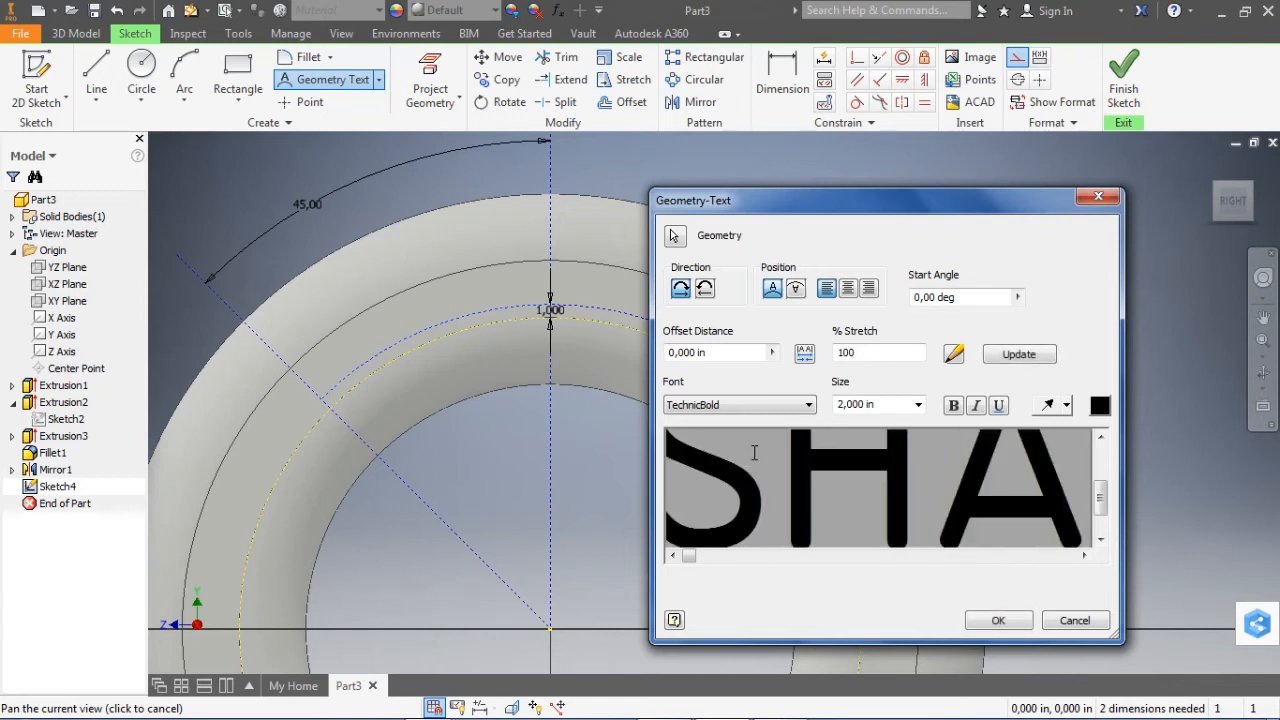
type("CKLE")
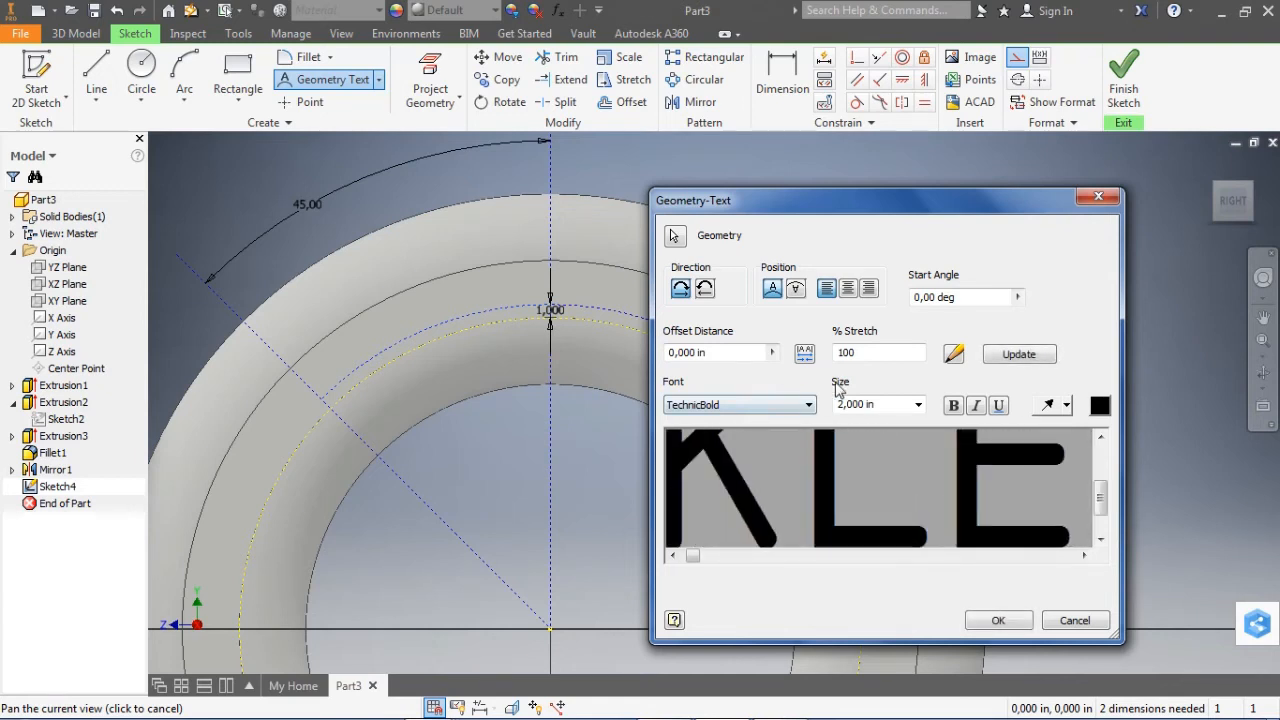
left_click(996, 622)
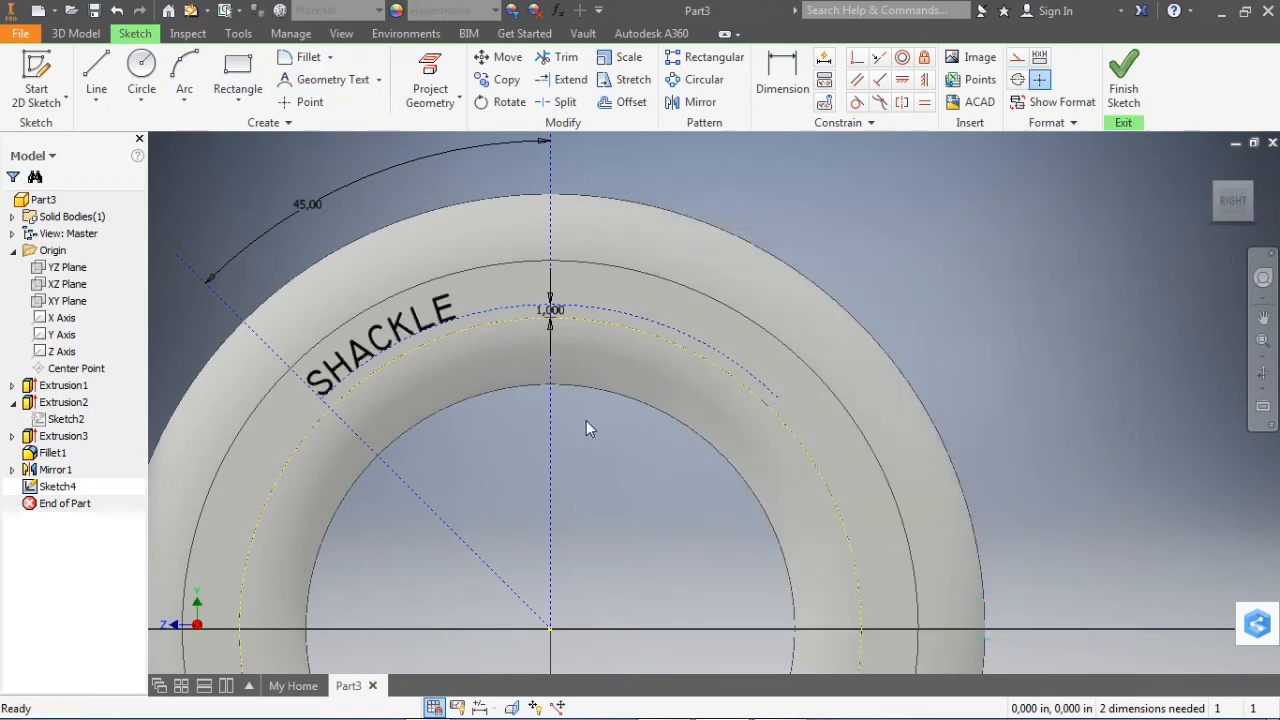
Set the SHACKLE geometry text to centre alignment.
double_click(416, 328)
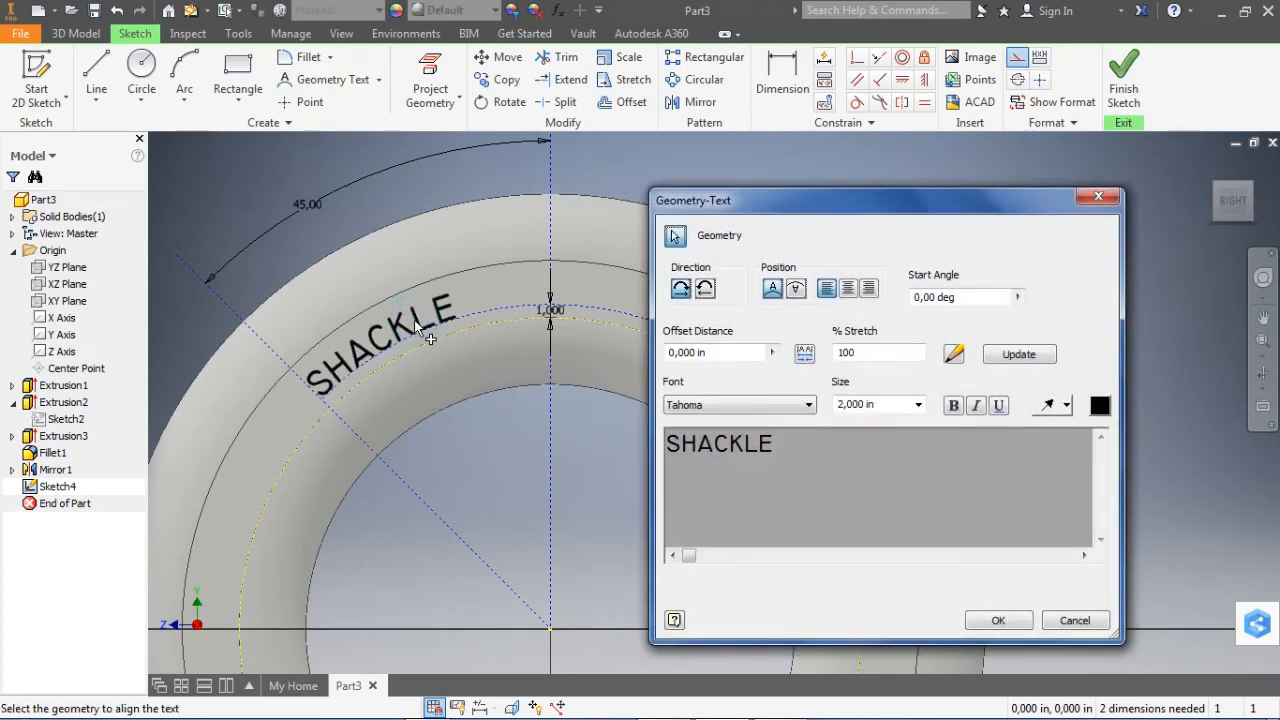
left_click(845, 292)
left_click(996, 620)
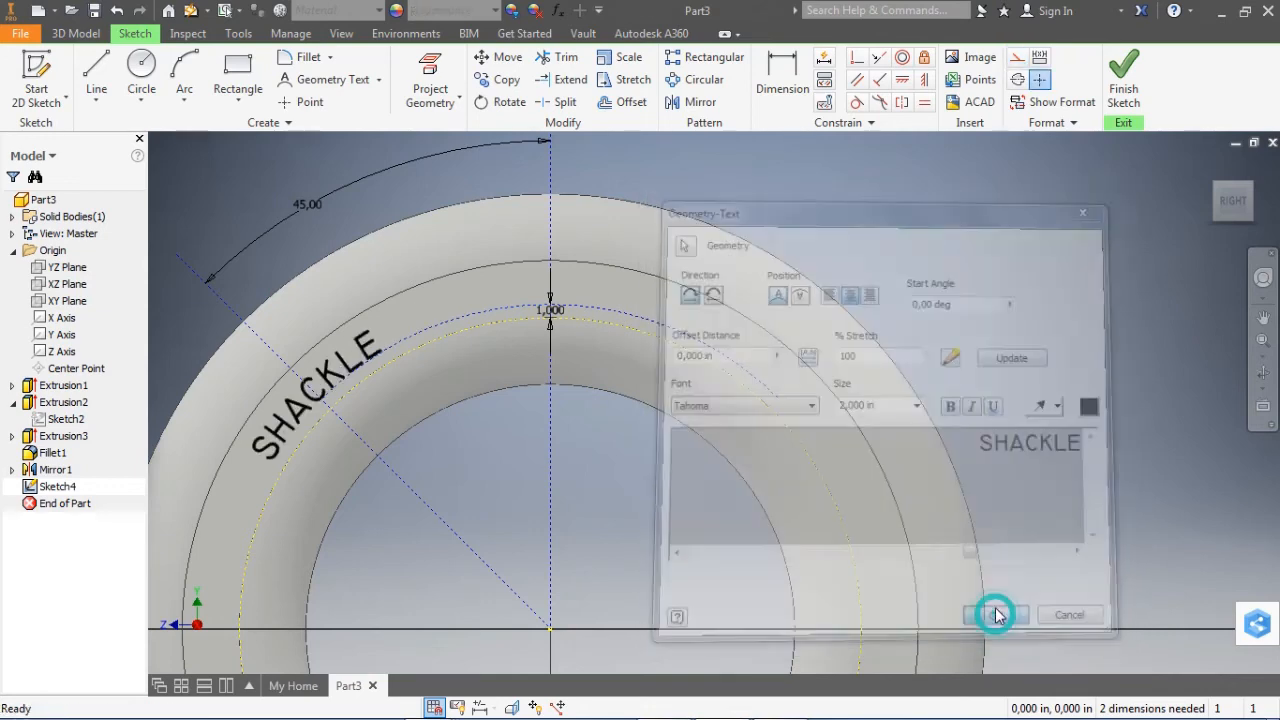
Left-align the SHACKLE text and set its start angle to 45 degrees.
double_click(333, 370)
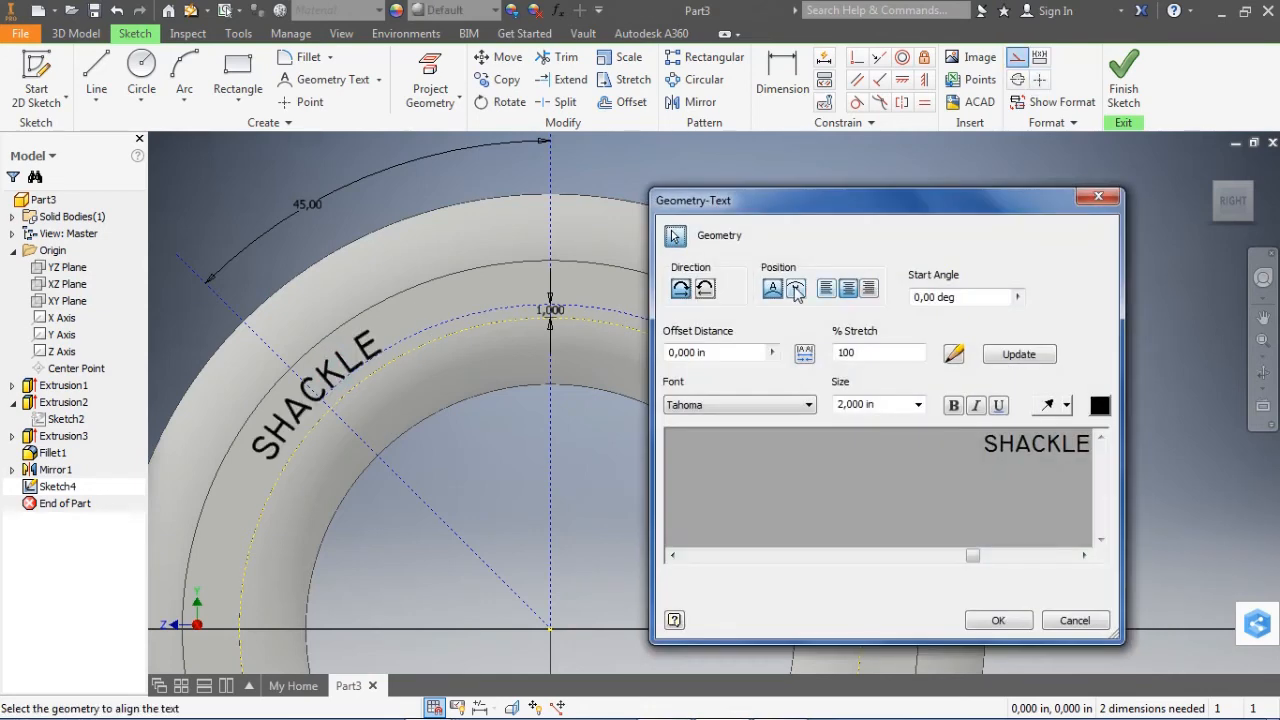
left_click(828, 290)
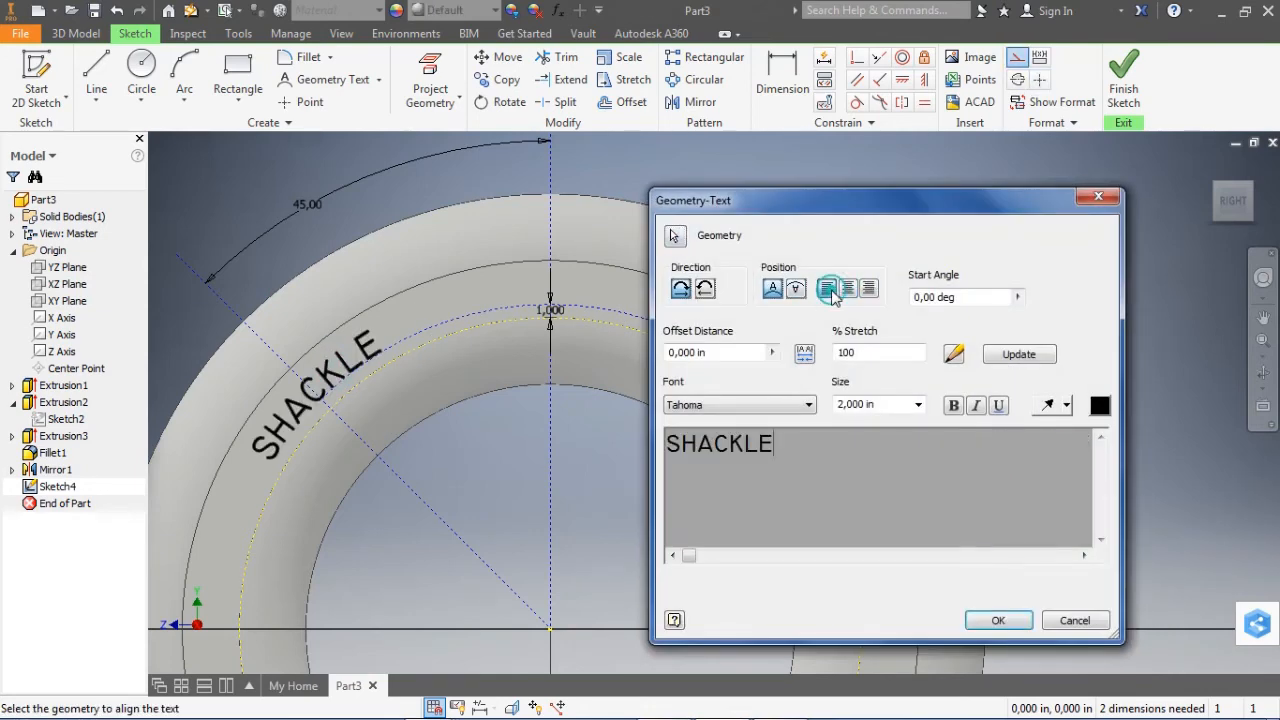
left_click(940, 300)
left_click_drag(940, 300, 894, 300)
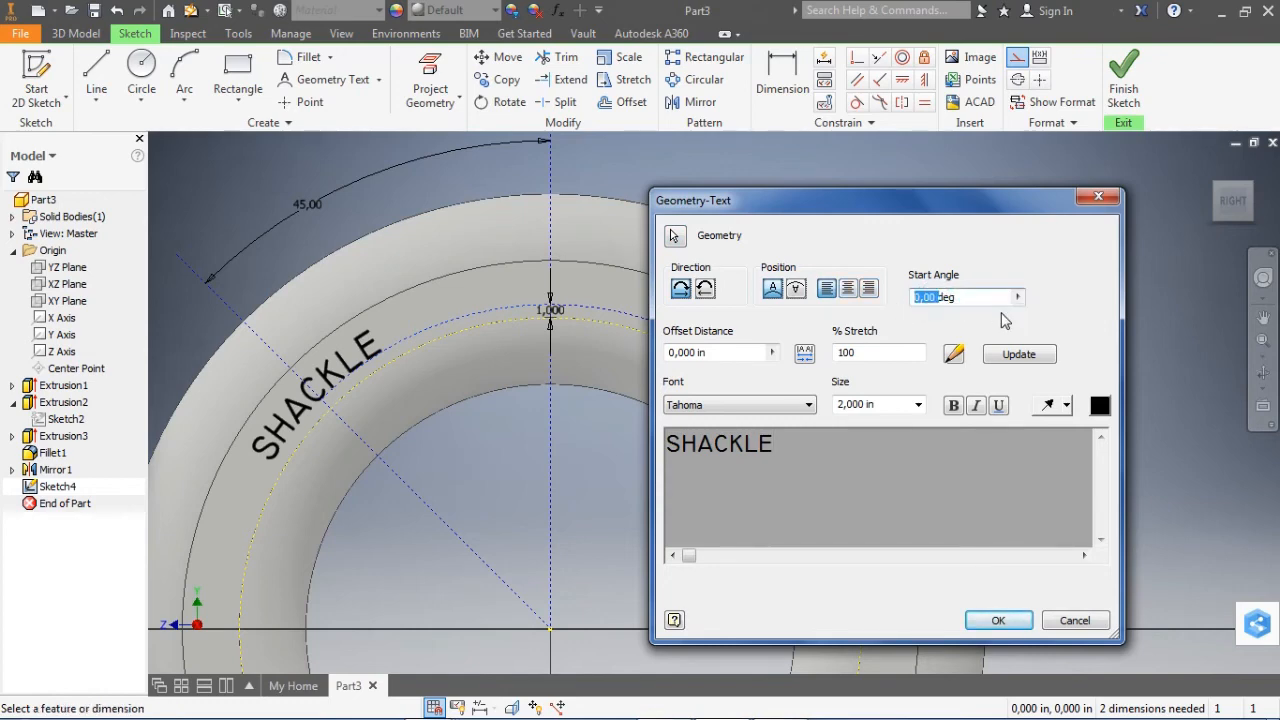
key("Return")
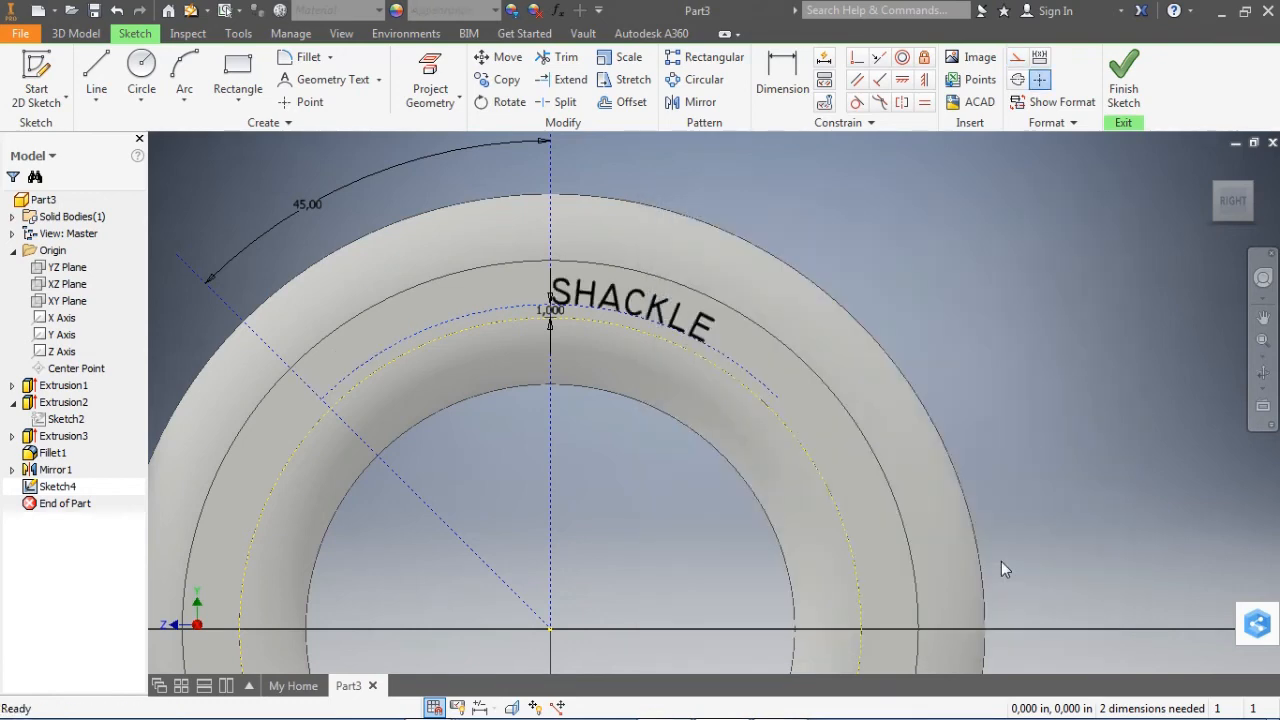
Centre-align the SHACKLE text about its 45-degree start angle.
double_click(627, 318)
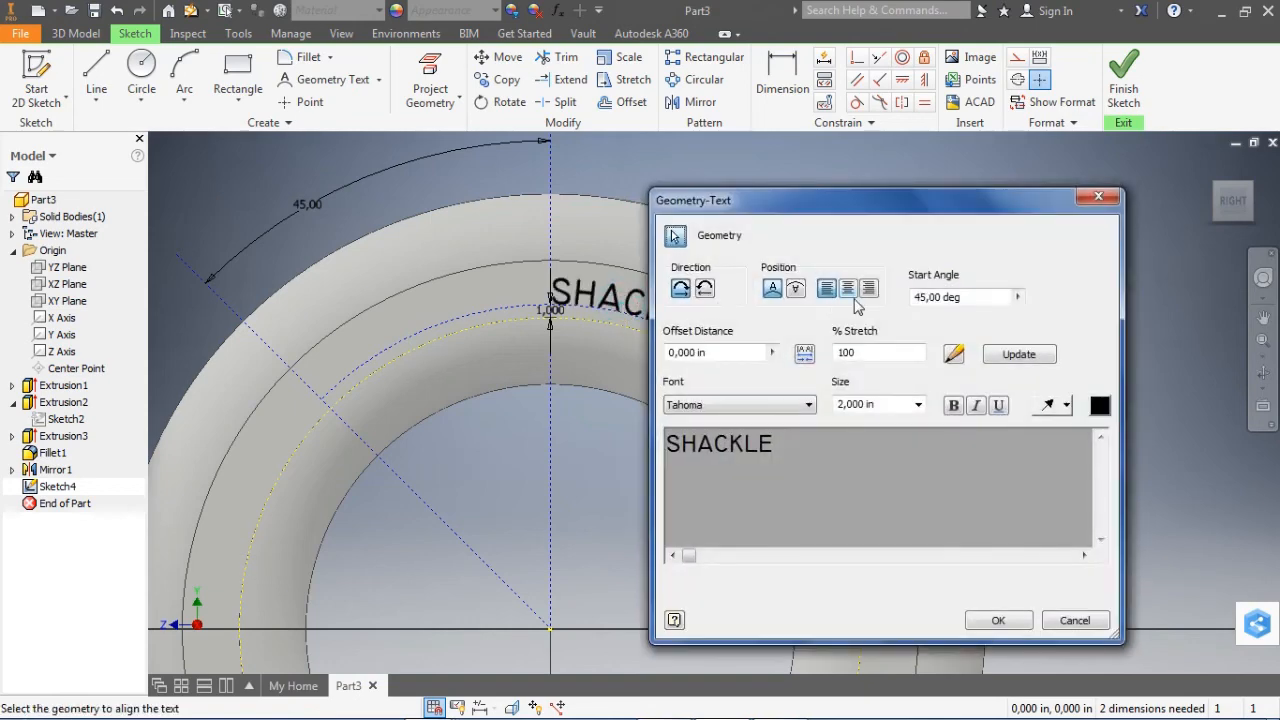
left_click(848, 290)
left_click(998, 621)
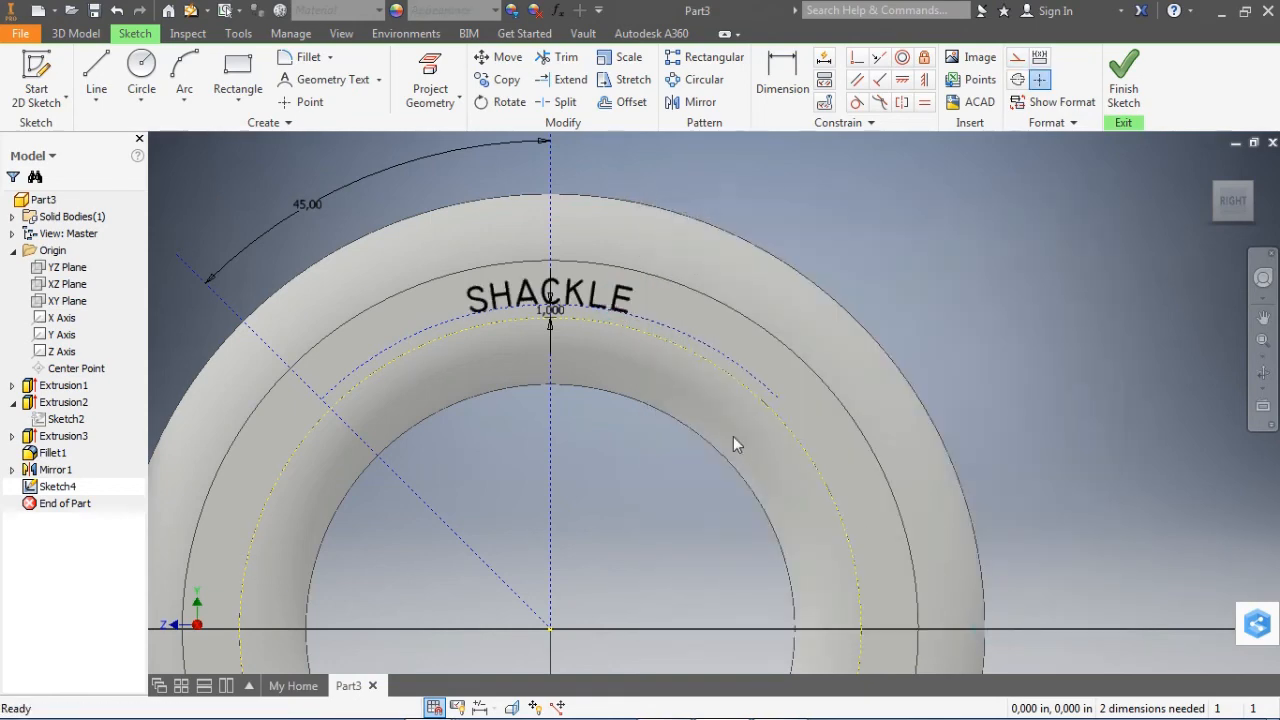
Increase the font size of the entire SHACKLE text and finish the sketch.
middle_click_drag(688, 450, 675, 427)
scroll(656, 435, "down", 1)
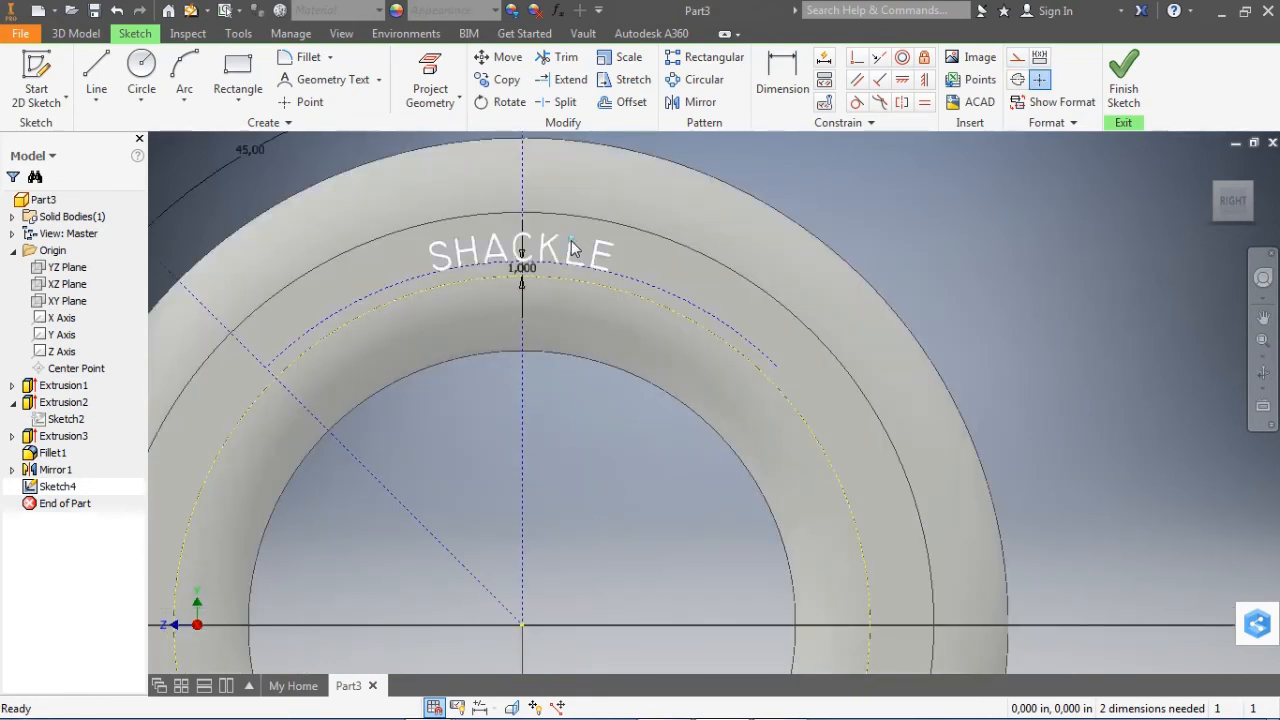
double_click(575, 252)
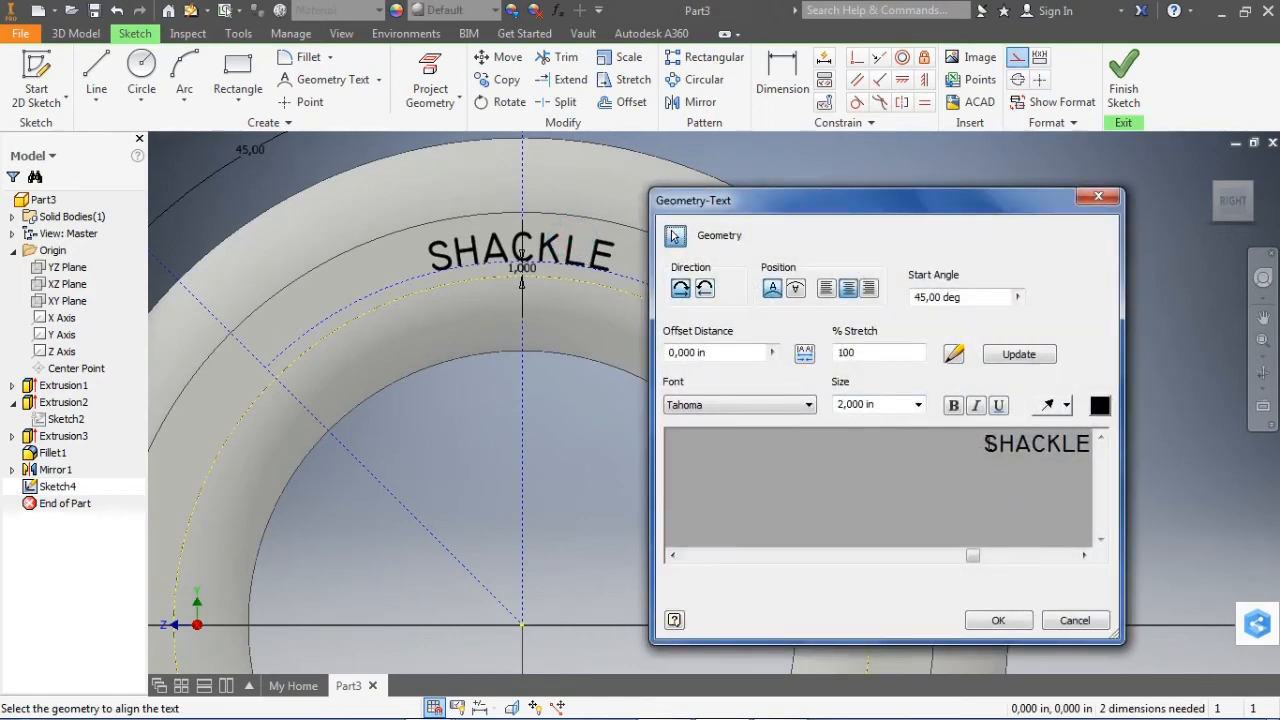
left_click_drag(984, 443, 1093, 450)
left_click(872, 404)
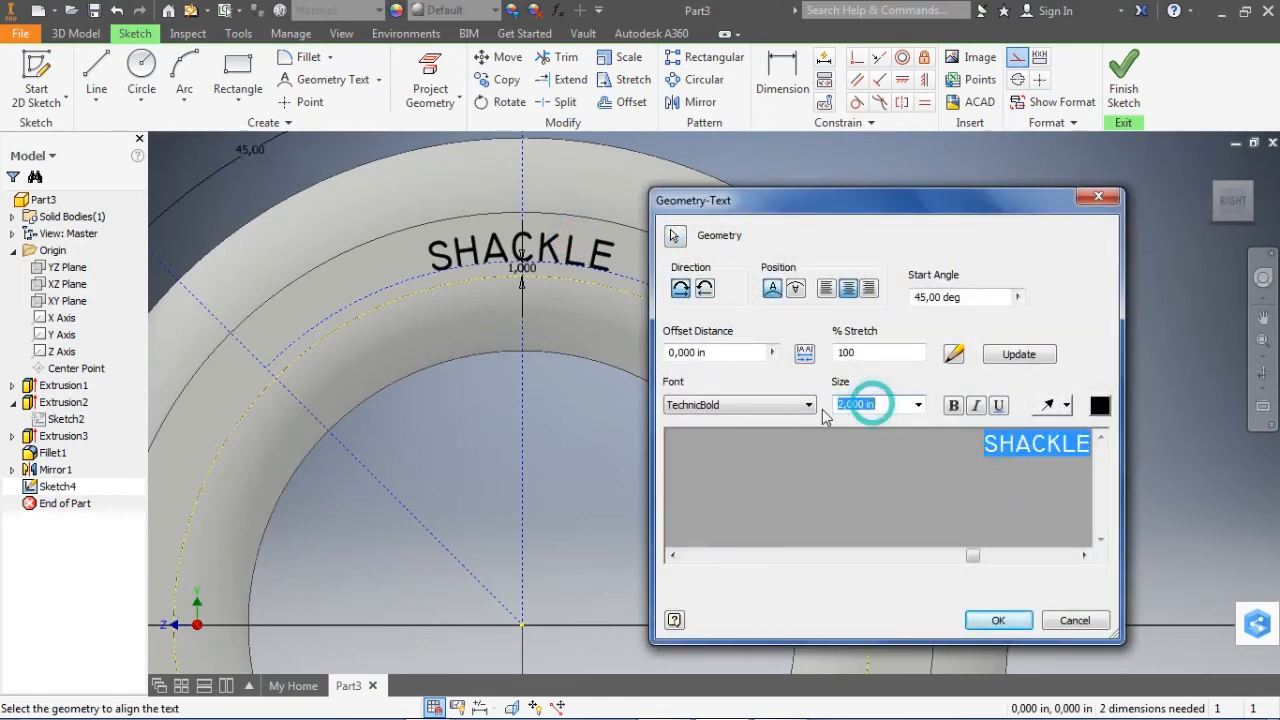
key("Return")
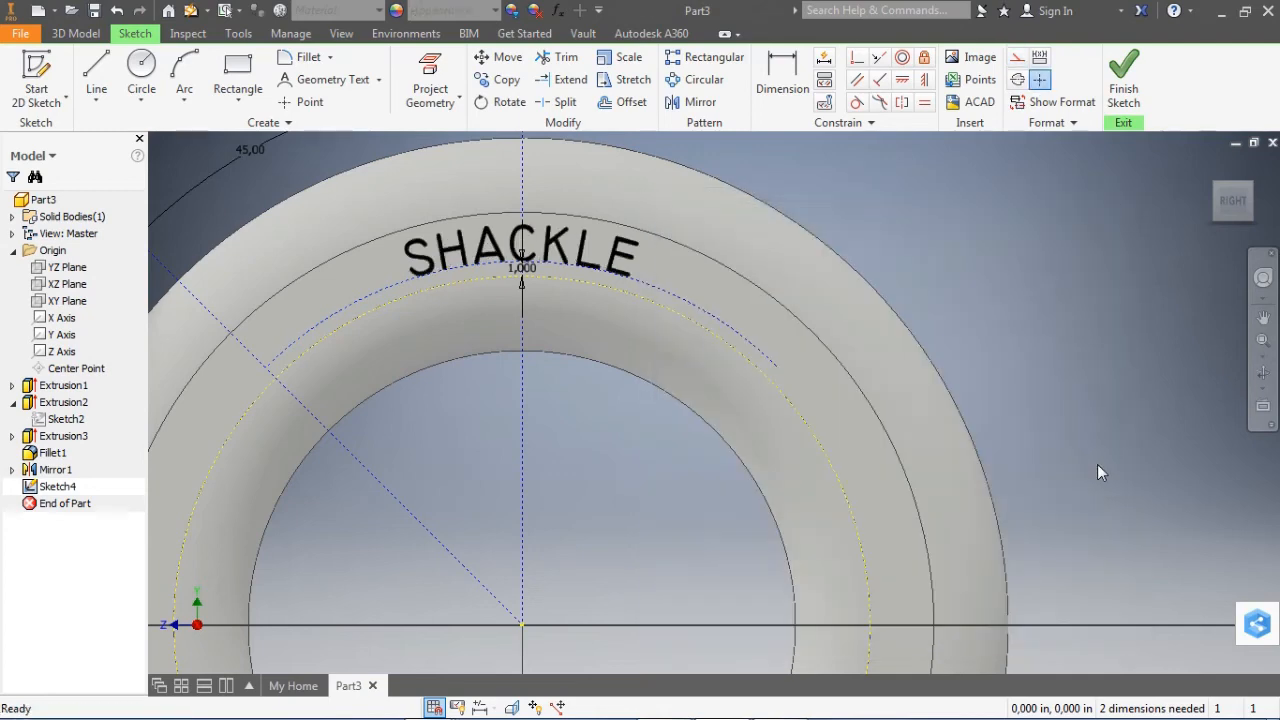
scroll(800, 470, "up", 2)
middle_click_drag(786, 468, 722, 478)
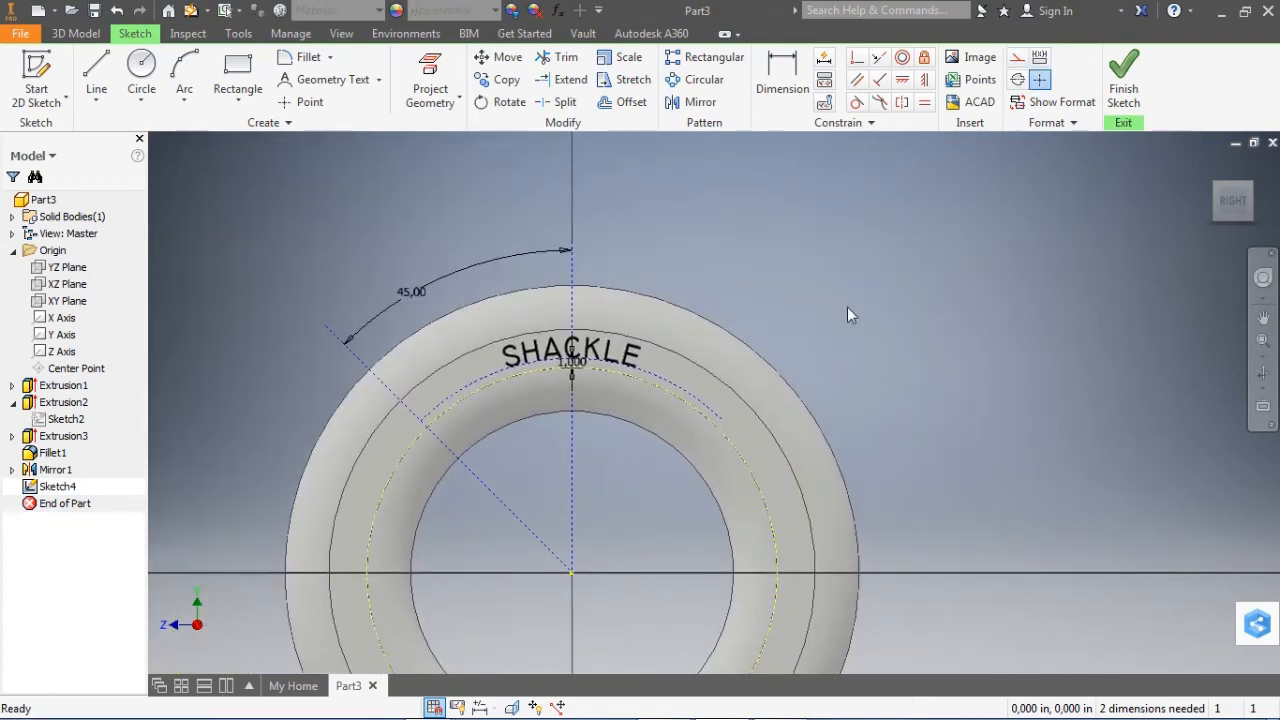
left_click(1123, 80)
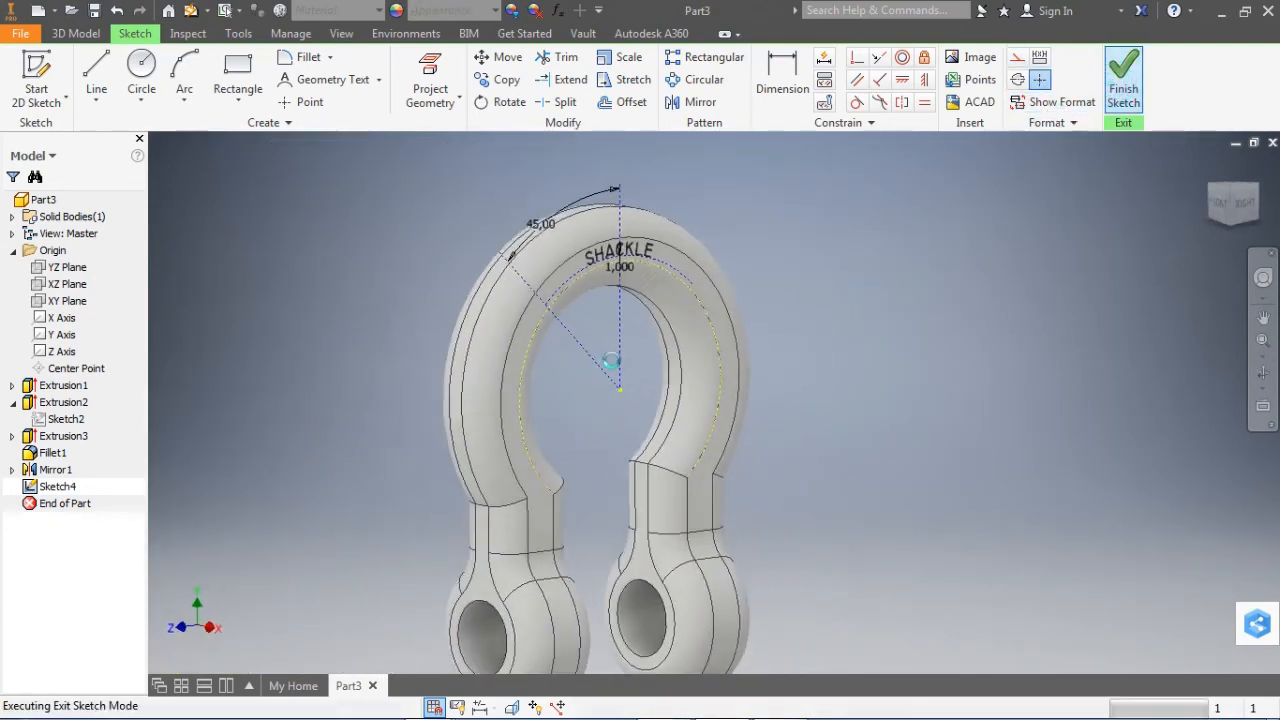
Emboss the SHACKLE text outward from the arch's flat side face with a depth of 0.5 in, wrapped to that face.
left_click(257, 57)
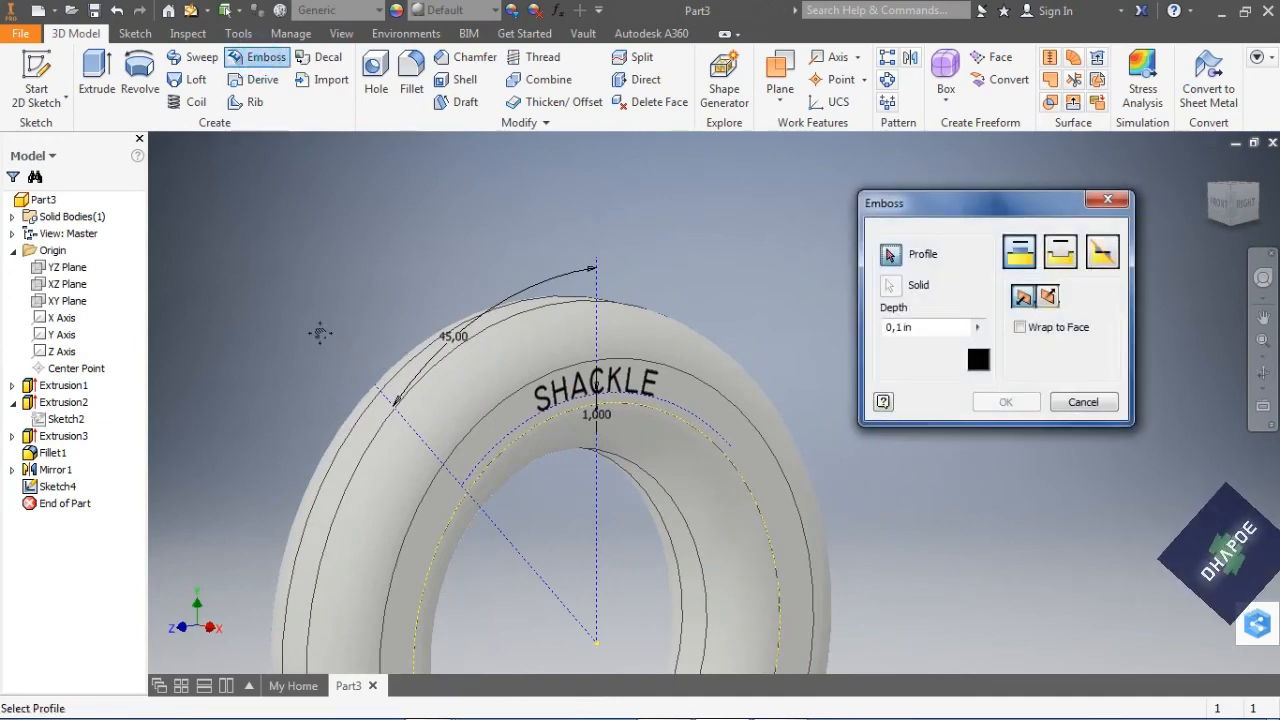
middle_click_drag(320, 333, 222, 230)
scroll(800, 280, "down", 3)
middle_click_drag(803, 279, 971, 287)
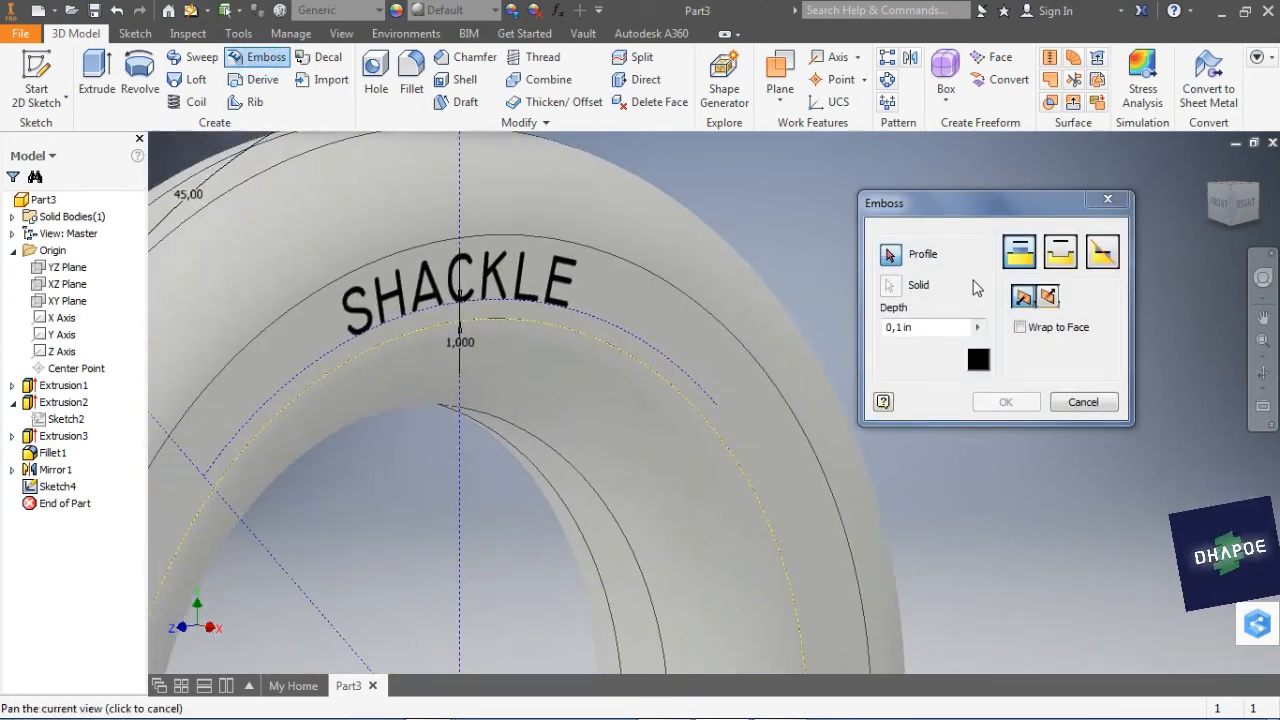
left_click(451, 271)
left_click(1054, 328)
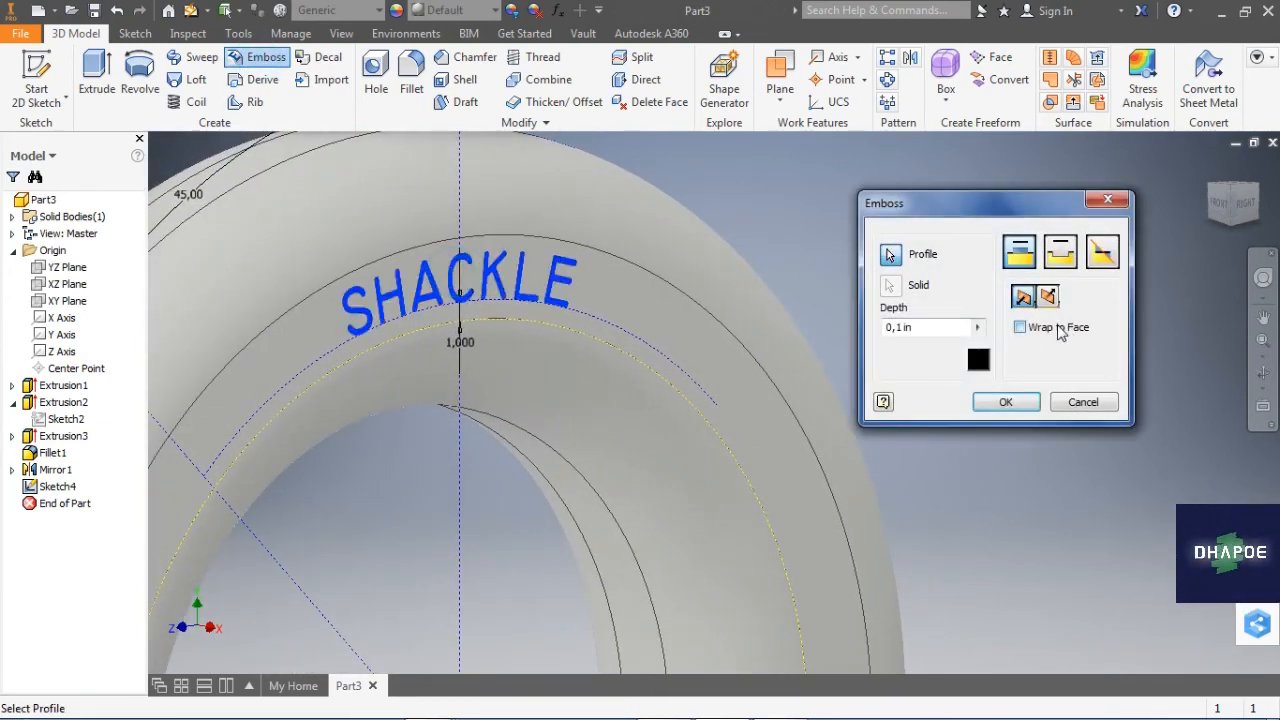
left_click(598, 285)
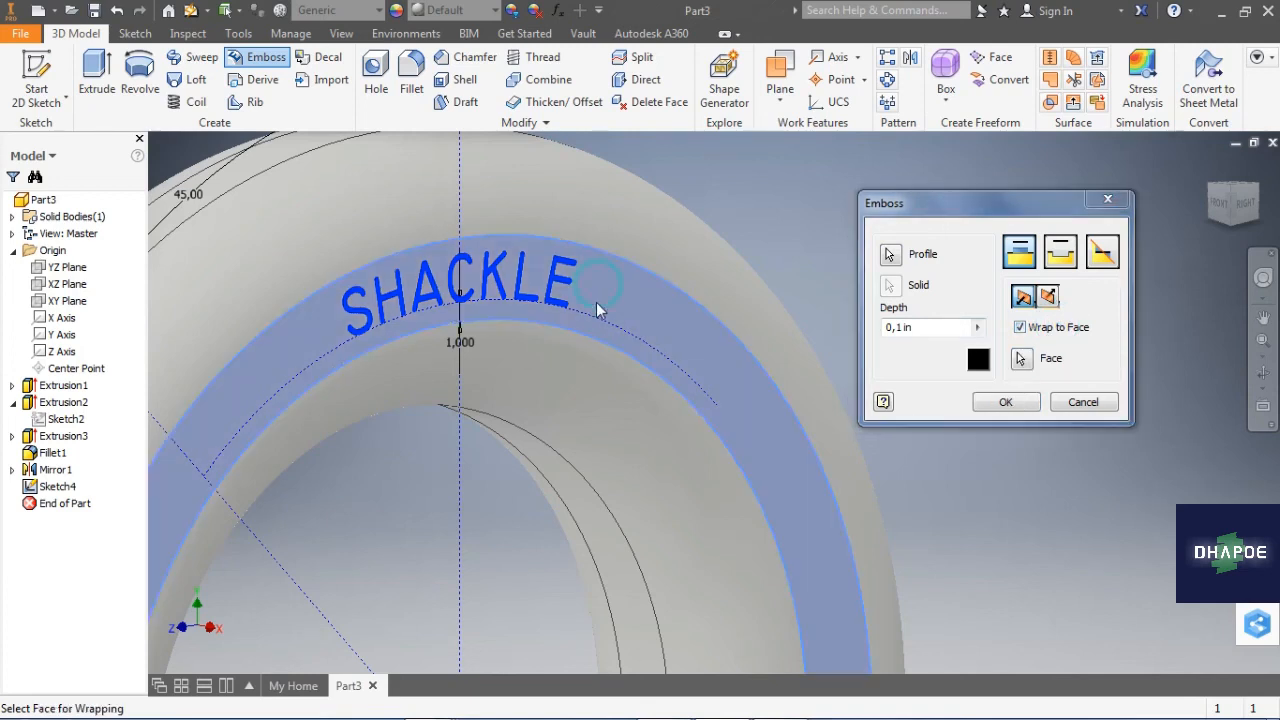
left_click(1022, 262)
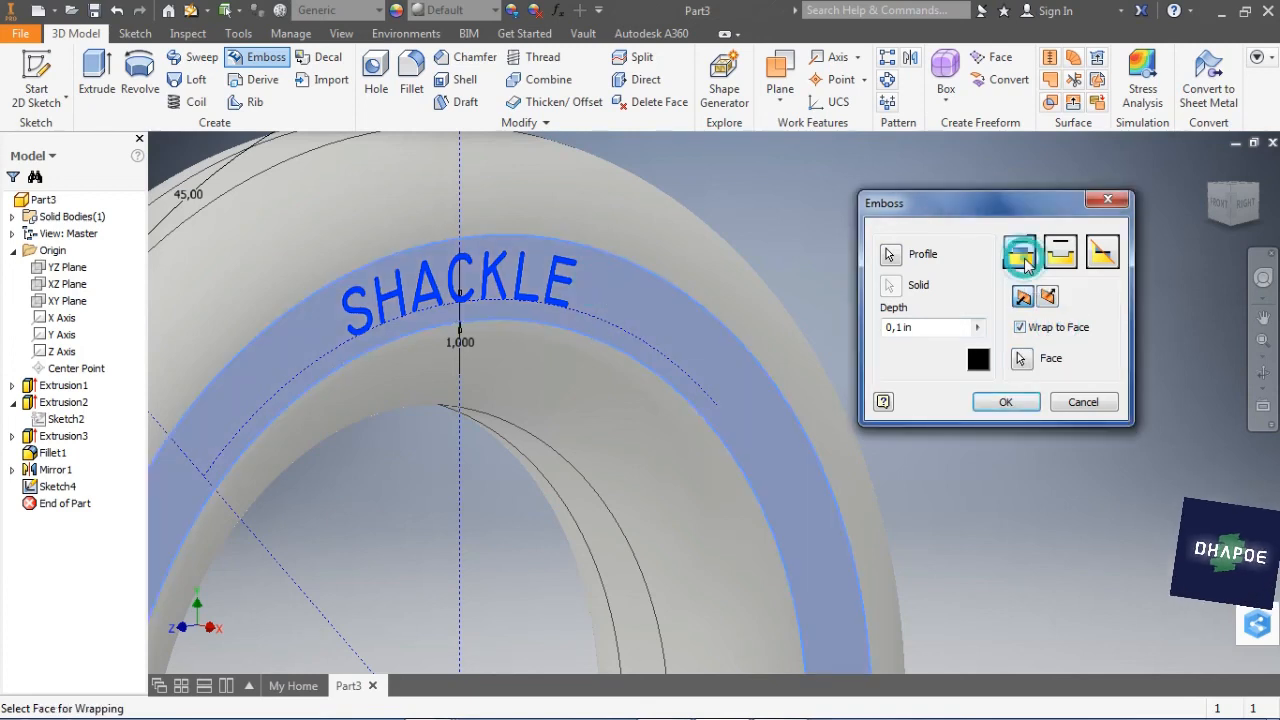
left_click(900, 328)
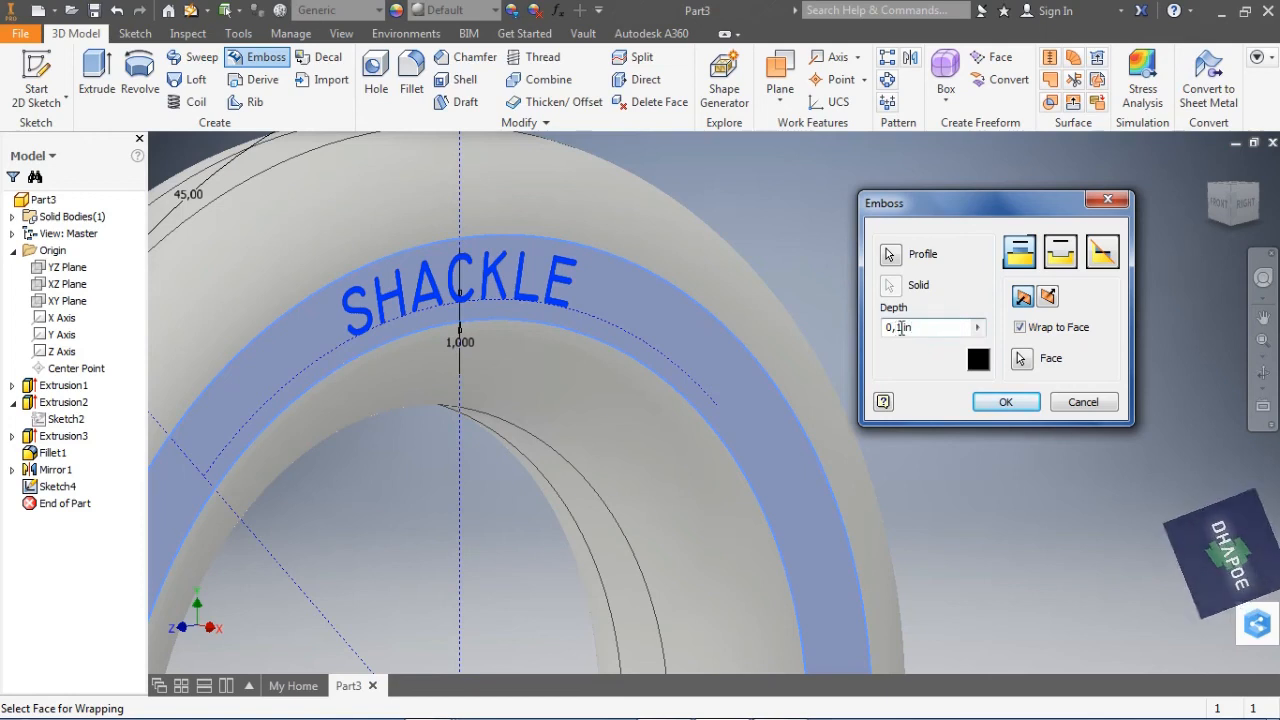
key("BackSpace")
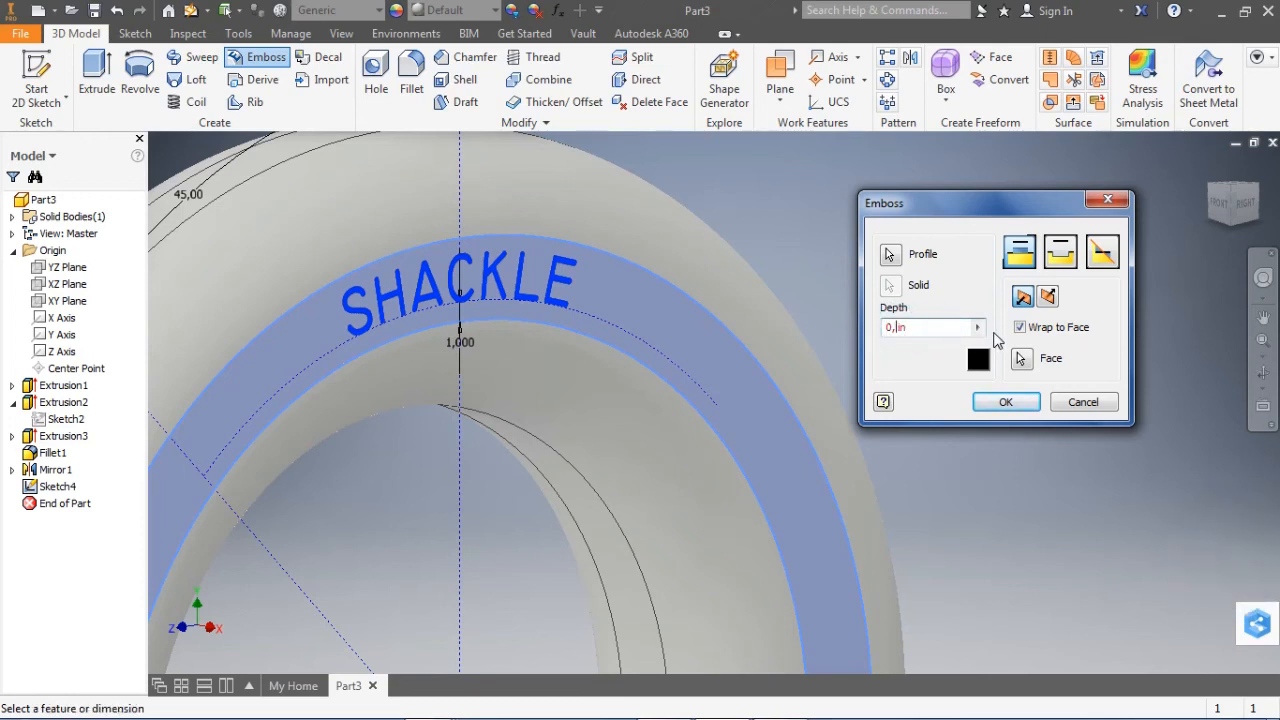
type("5")
left_click(1005, 402)
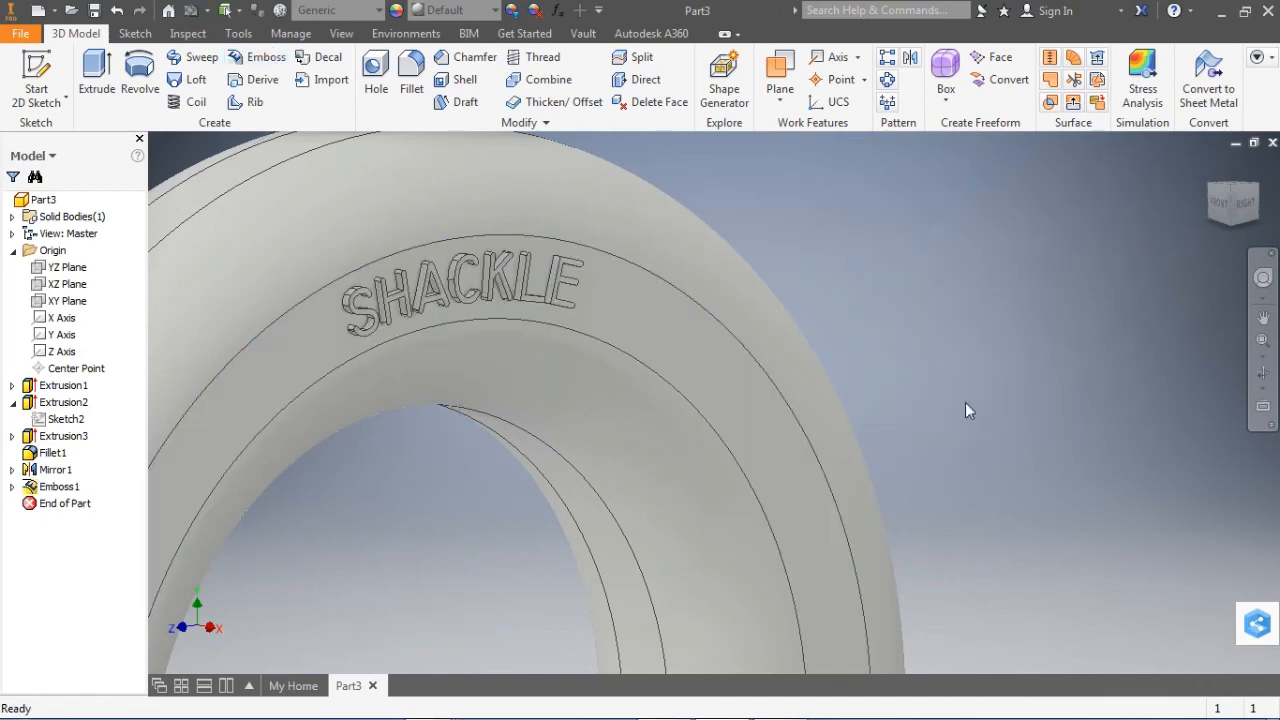
Examine the embossed lettering and the whole shackle from several angles and distances.
middle_click_drag(965, 402, 737, 463)
scroll(751, 406, "up", 3)
scroll(751, 406, "down", 2)
middle_click_drag(815, 406, 740, 361)
scroll(943, 414, "down", 2)
scroll(843, 432, "down", 1)
scroll(740, 361, "down", 2)
middle_click_drag(770, 416, 702, 332)
scroll(706, 279, "down", 2)
scroll(675, 349, "up", 3)
scroll(677, 354, "down", 1)
mouse_move(1240, 205)
left_mouse_down()
mouse_move(1180, 208)
mouse_move(1110, 240)
left_mouse_up()
mouse_move(657, 405)
middle_mouse_down("shift")
mouse_move(580, 385)
mouse_move(830, 360)
mouse_move(850, 380)
middle_mouse_up("shift")
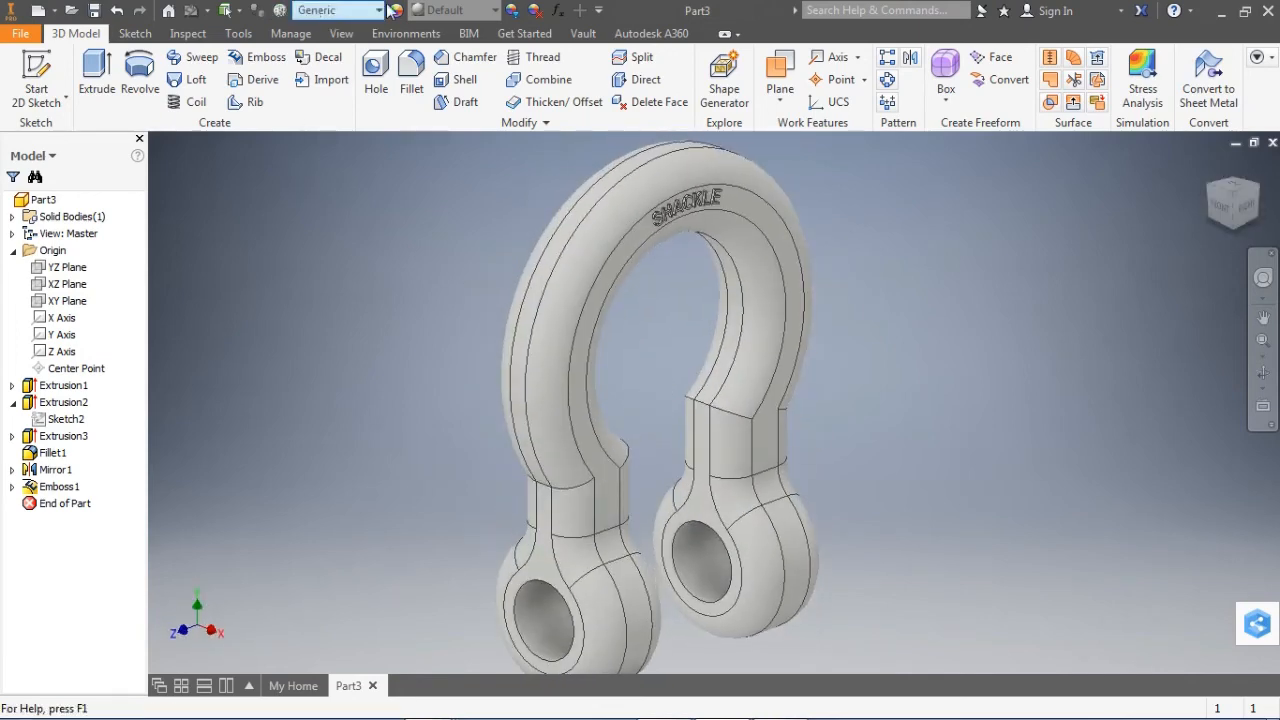
Apply the Gunmetal - Polished appearance to the whole part.
left_click(465, 10)
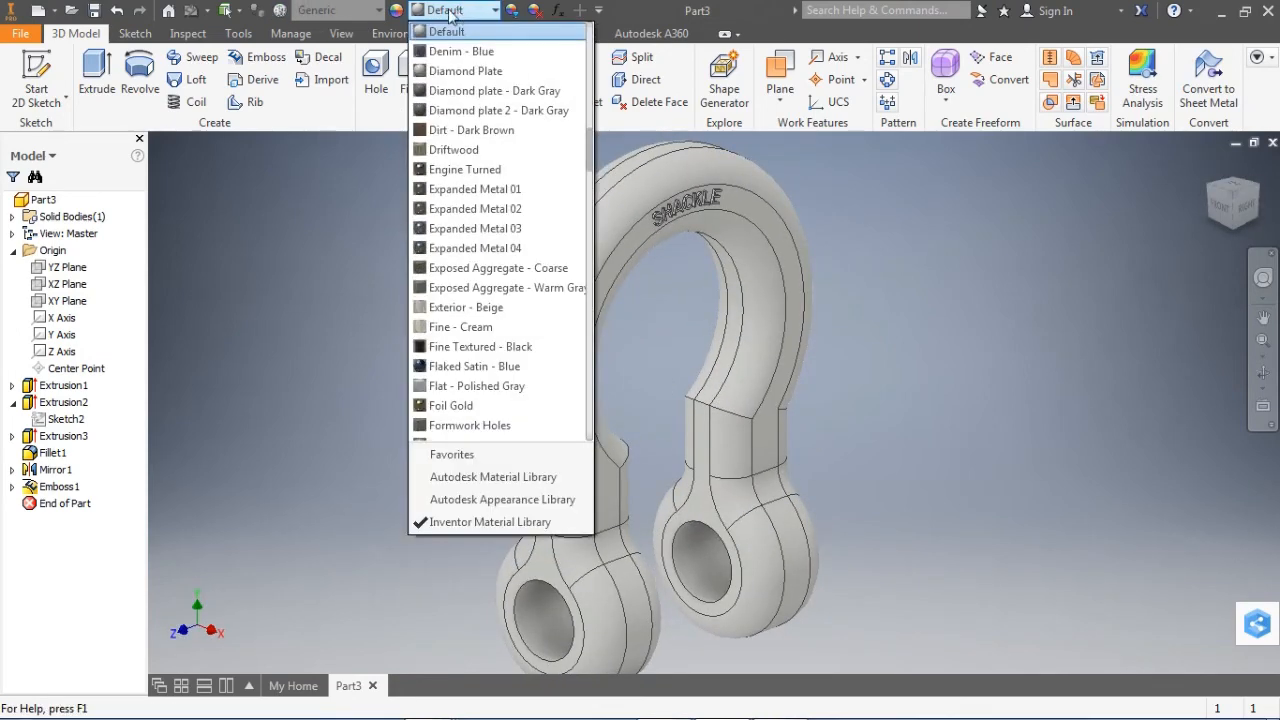
left_click_drag(590, 148, 595, 185)
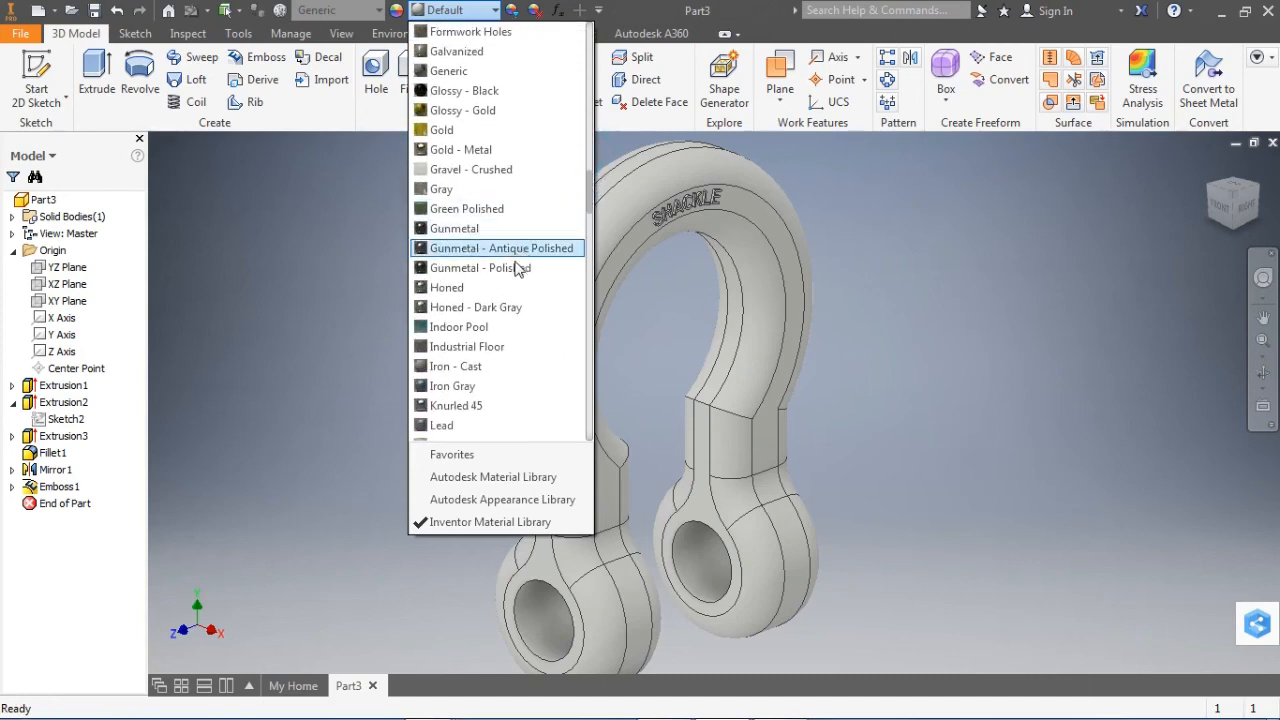
left_click(510, 265)
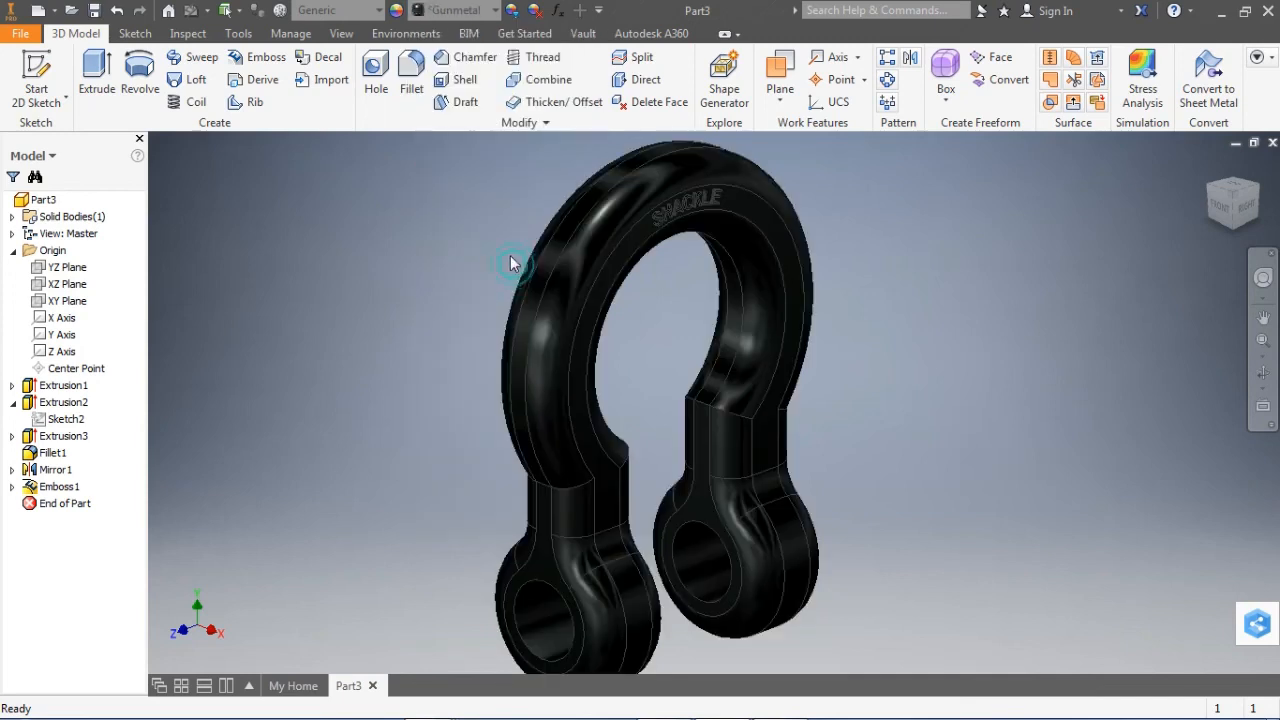
Give the SHACKLE emboss feature the Light Red appearance.
left_click(58, 486)
left_click(479, 14)
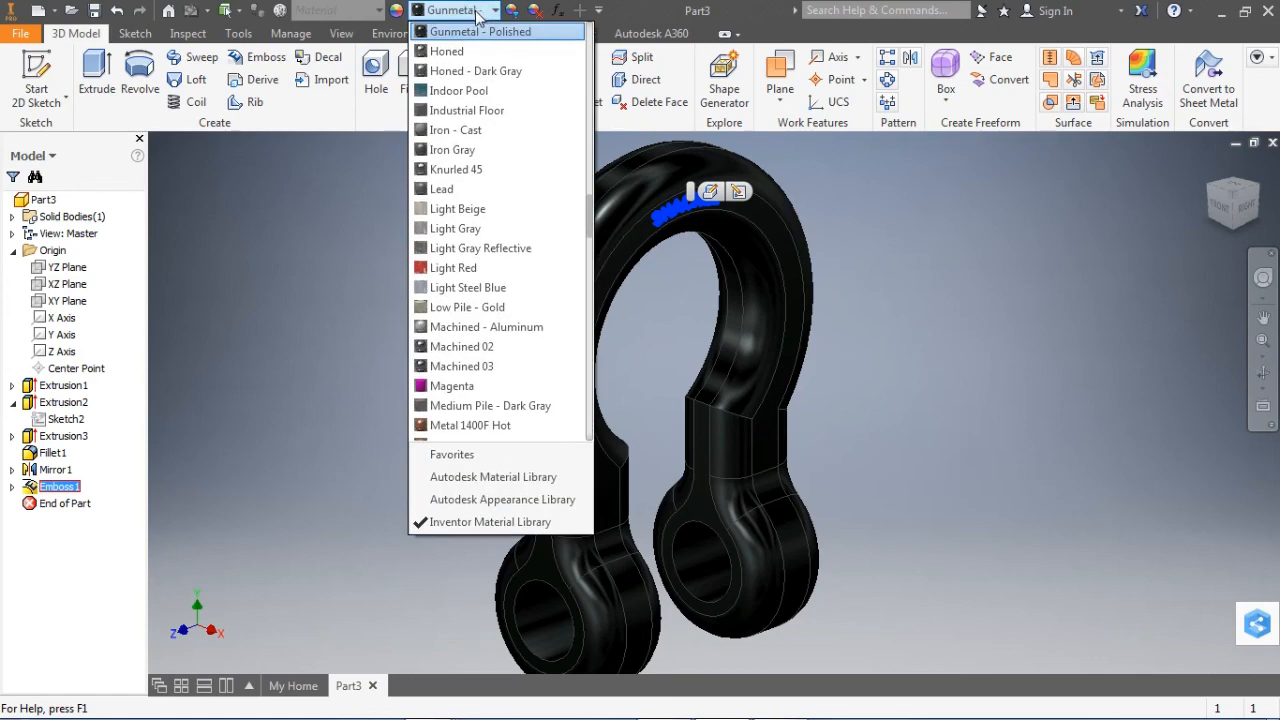
left_click(495, 268)
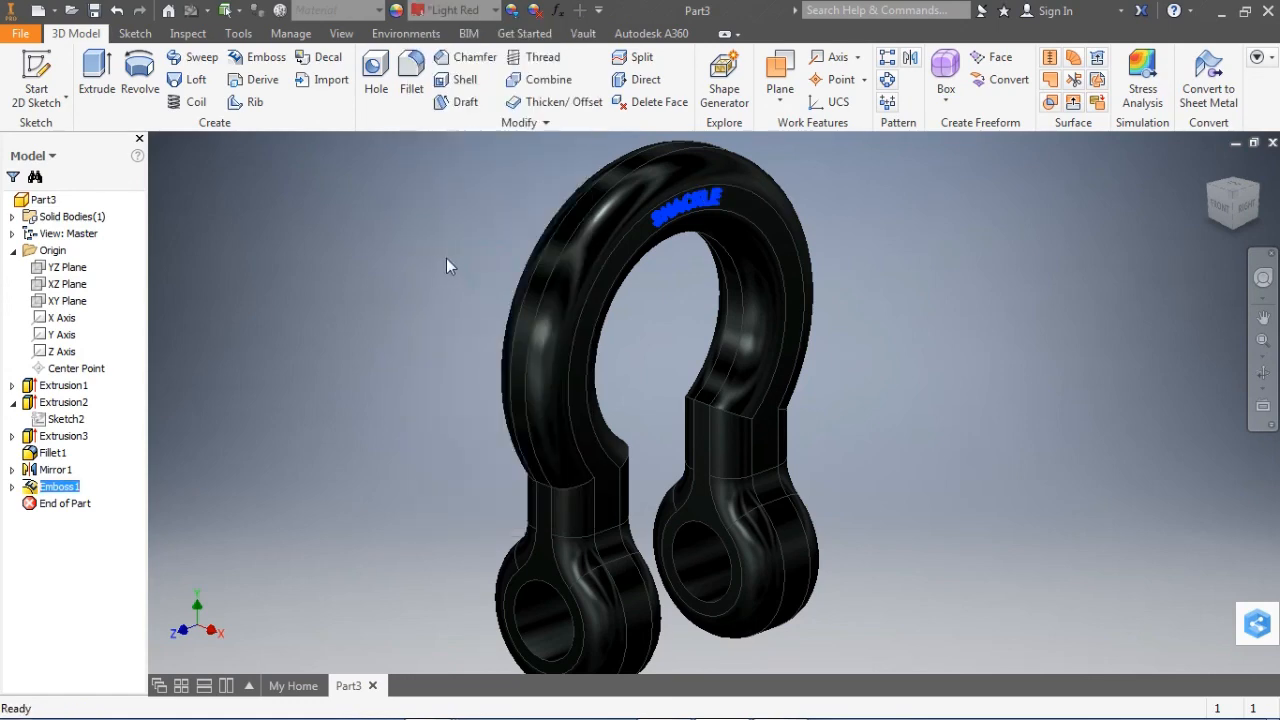
left_click(437, 254)
scroll(271, 280, "up", 3)
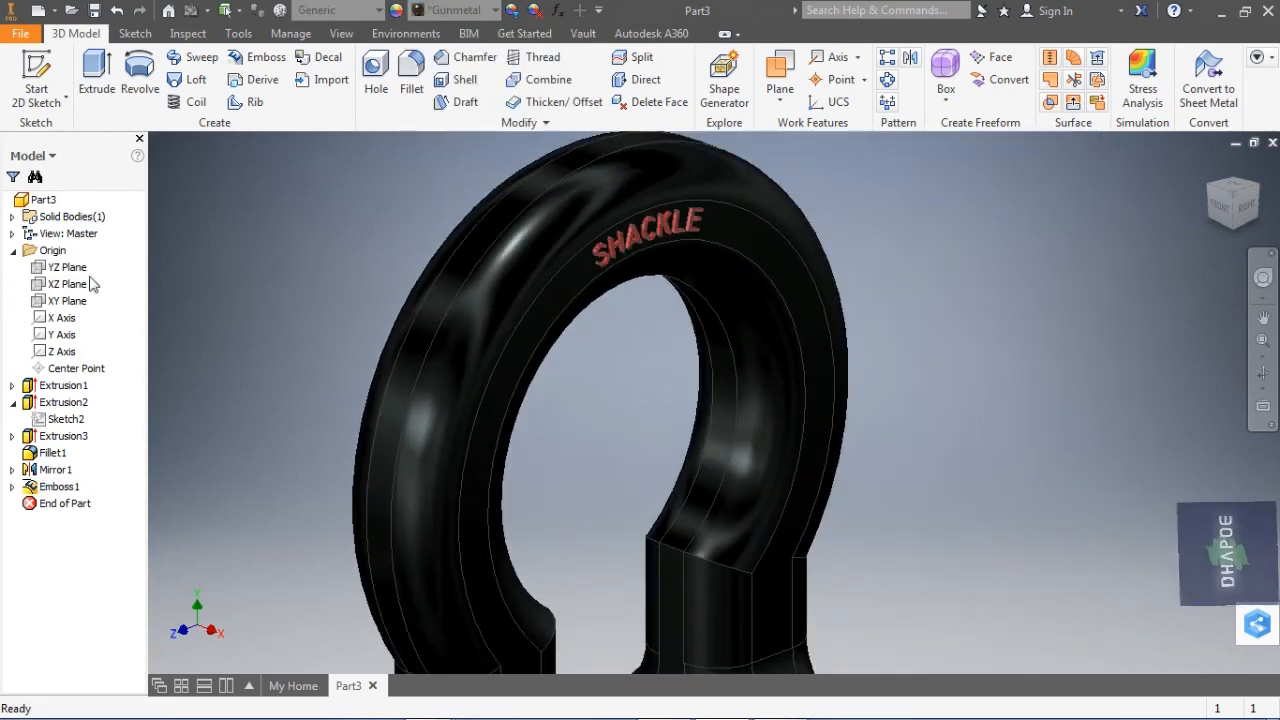
Expand the part's Master view node and look over the finished shackle.
left_click(13, 234)
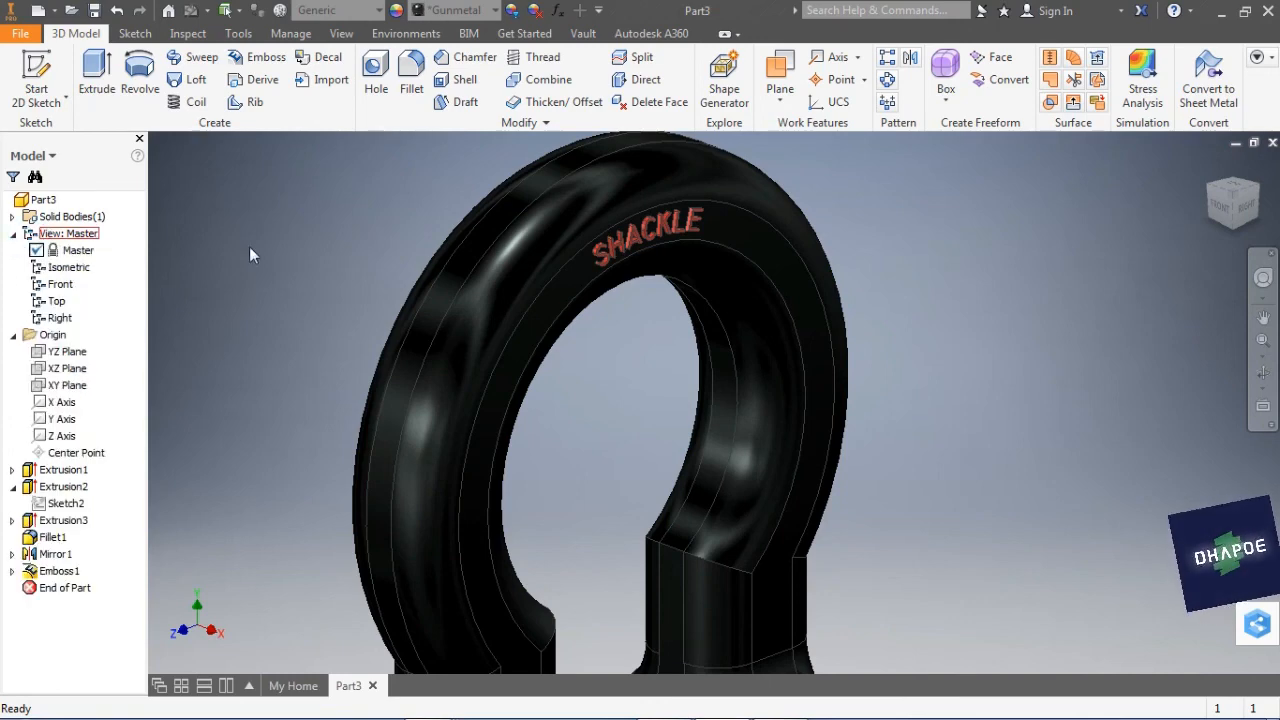
scroll(310, 252, "down", 3)
middle_click_drag(329, 256, 443, 217)
mouse_move(907, 235)
middle_mouse_down("shift")
mouse_move(640, 240)
mouse_move(900, 236)
middle_mouse_up("shift")
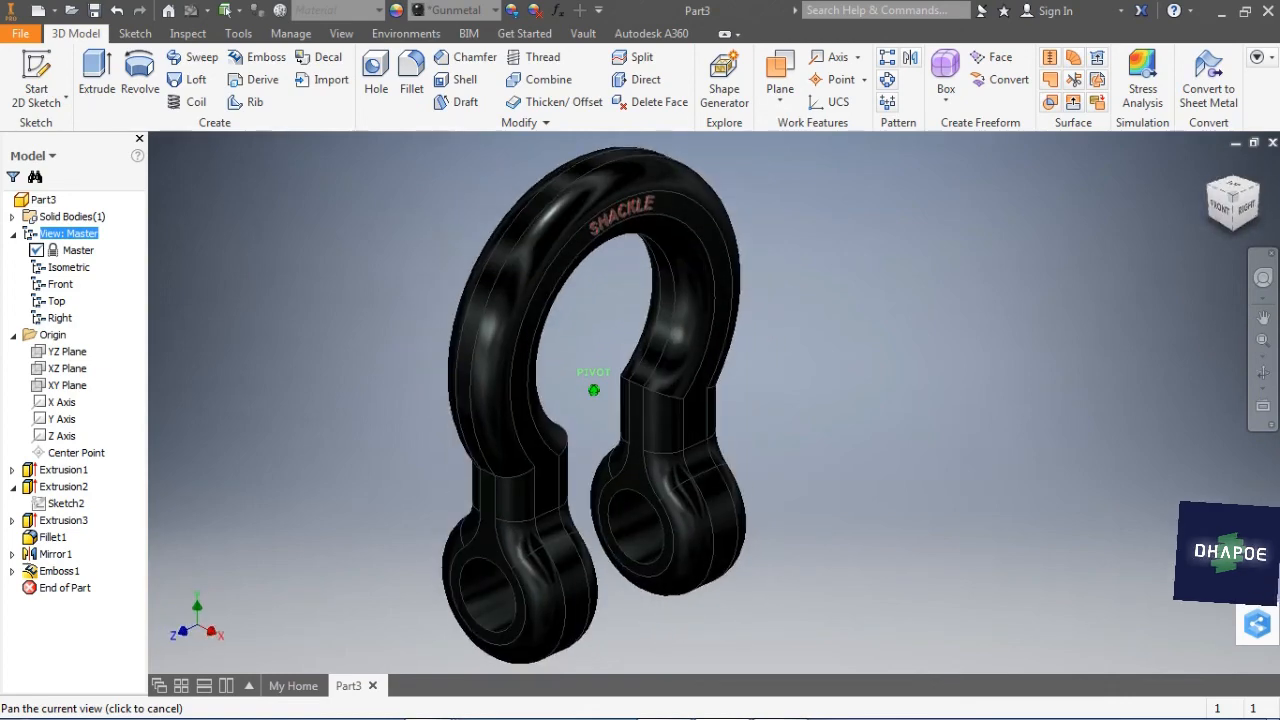